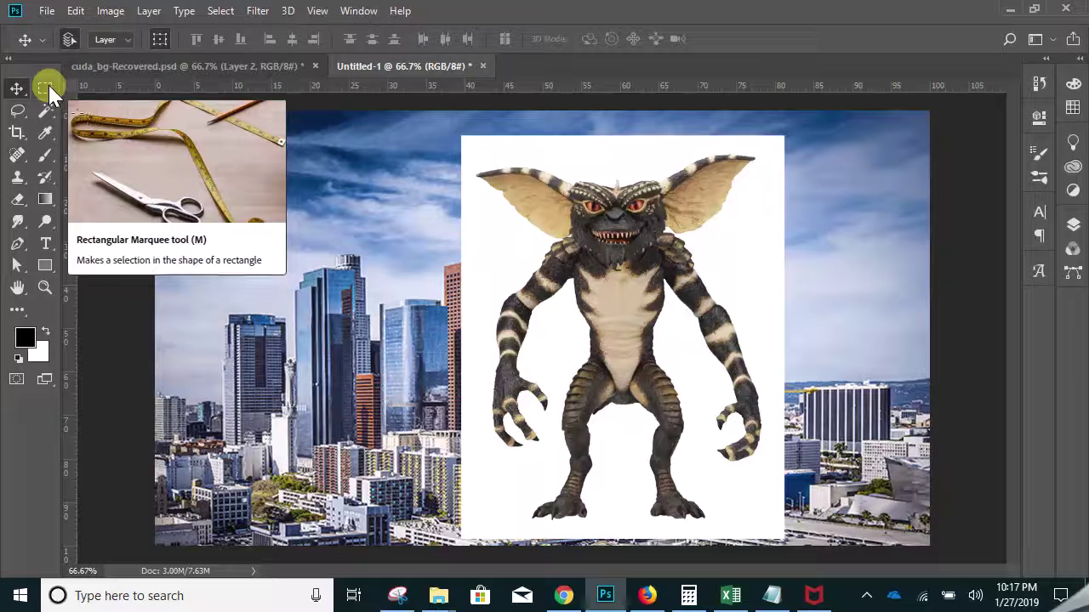
# - Look through the variants of the marquee, lasso, and Quick Selection and Magic Wand tools
pyautogui.click(18, 113)
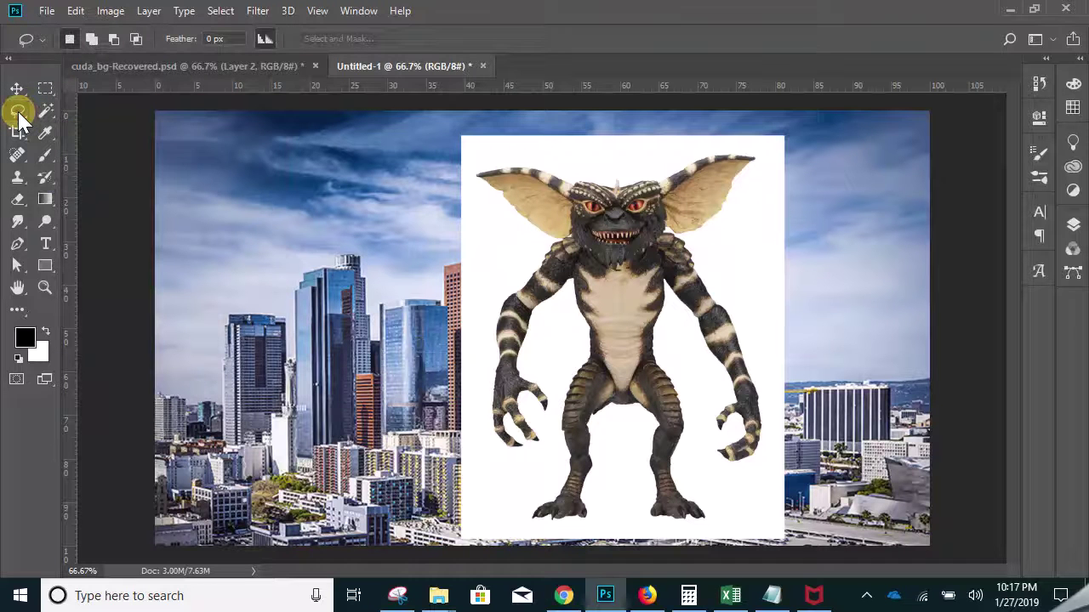
pyautogui.click(46, 112)
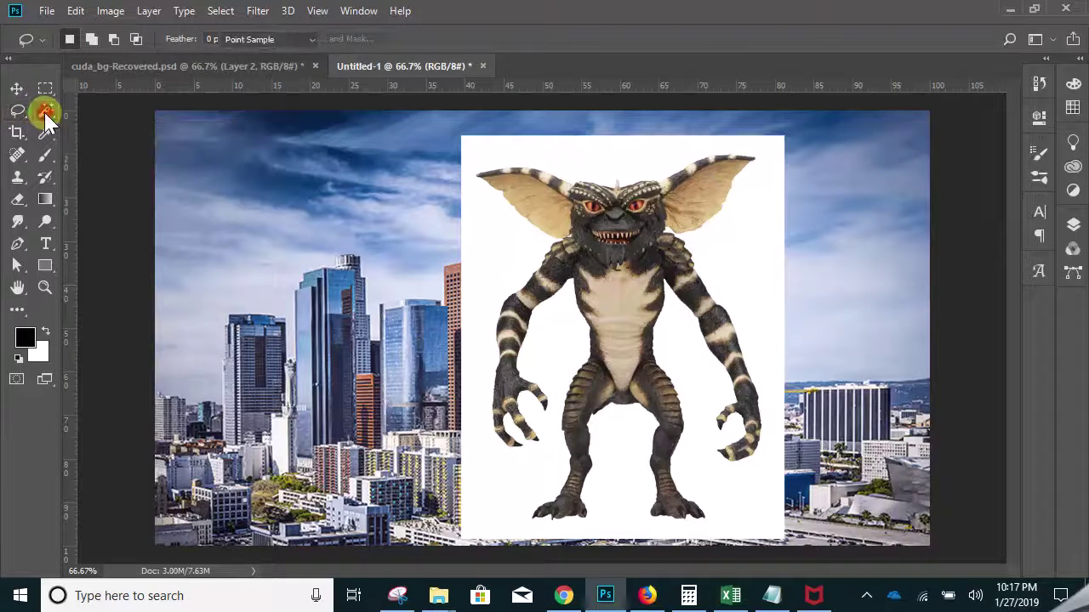
pyautogui.rightClick(45, 114)
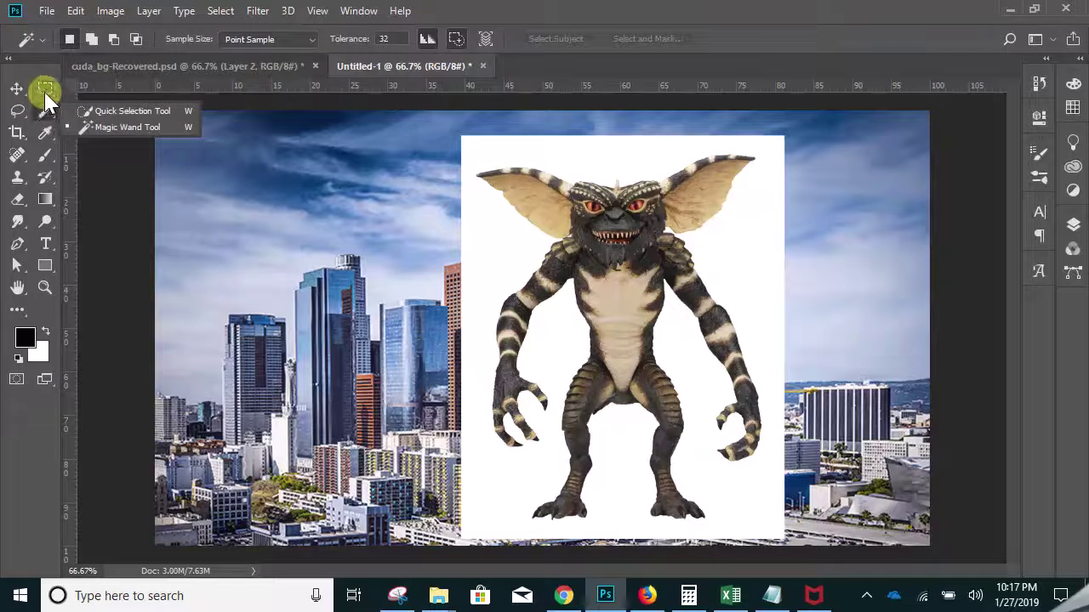
pyautogui.click(46, 95)
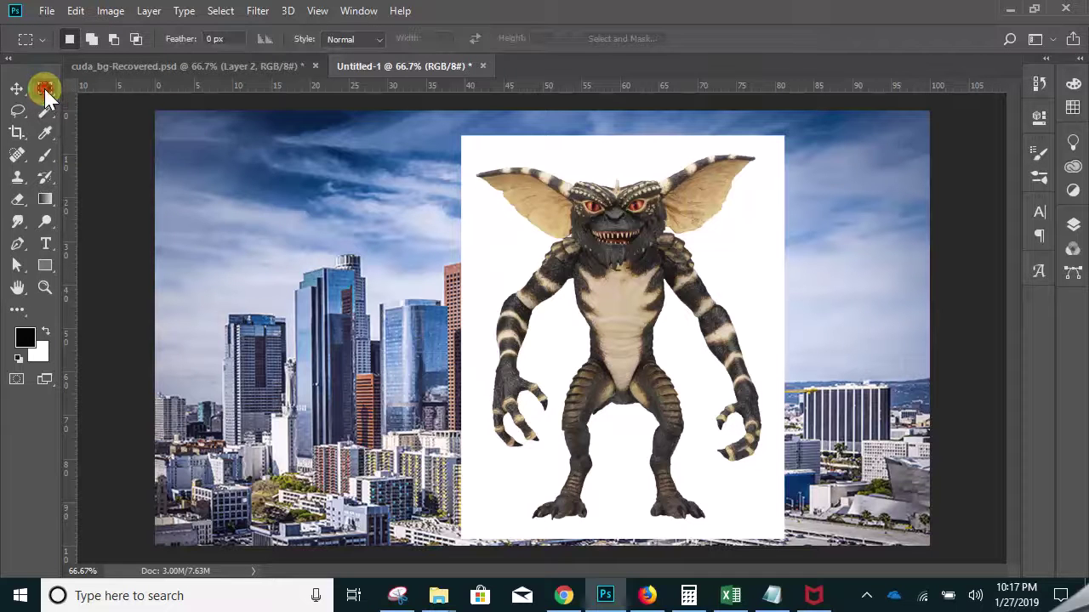
pyautogui.rightClick(46, 95)
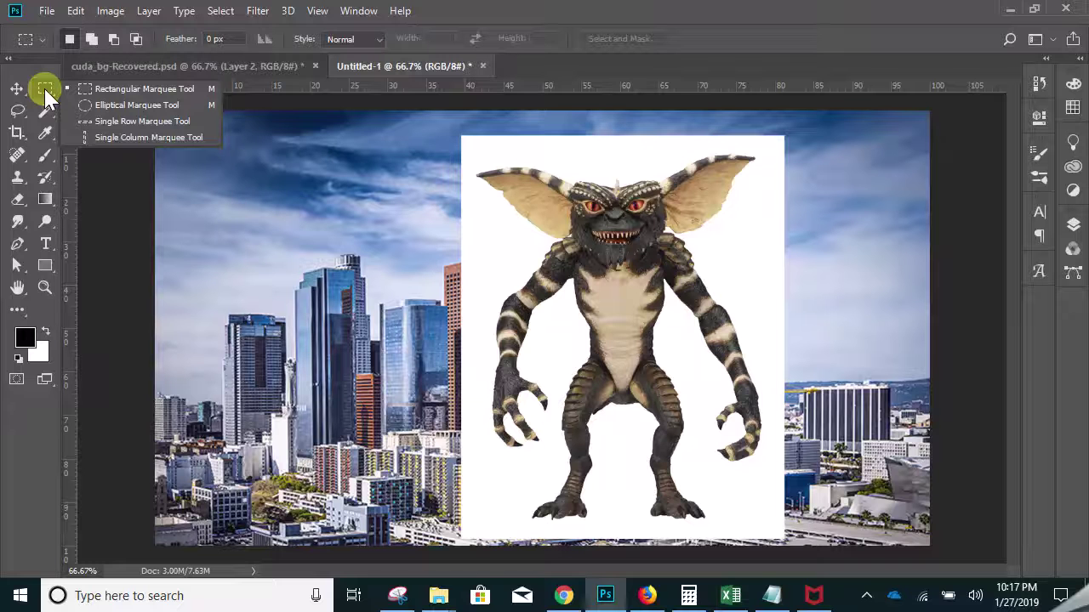
pyautogui.click(18, 110)
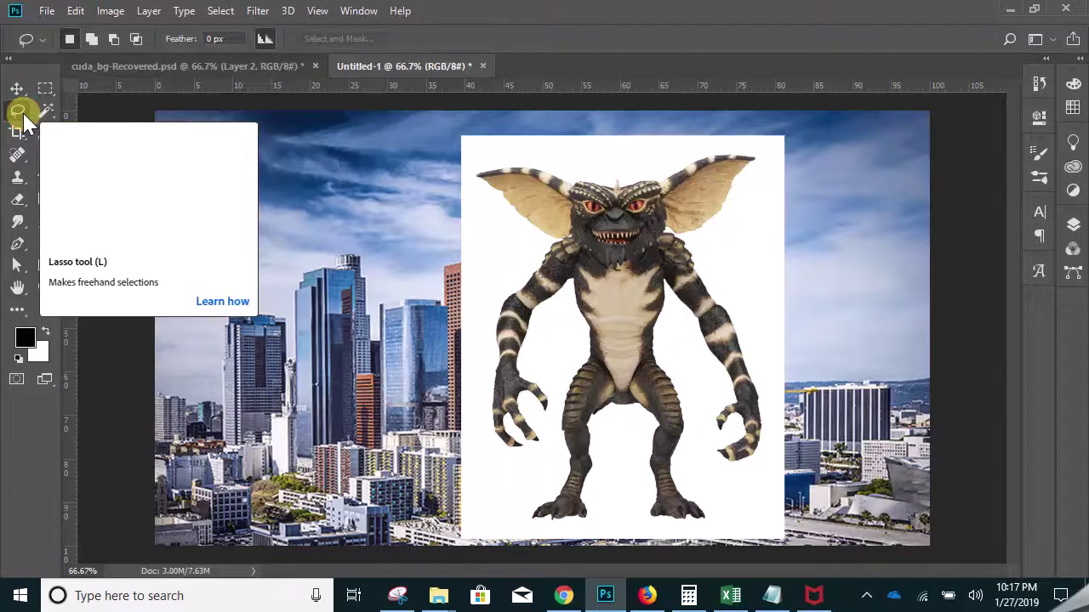
pyautogui.click(23, 118)
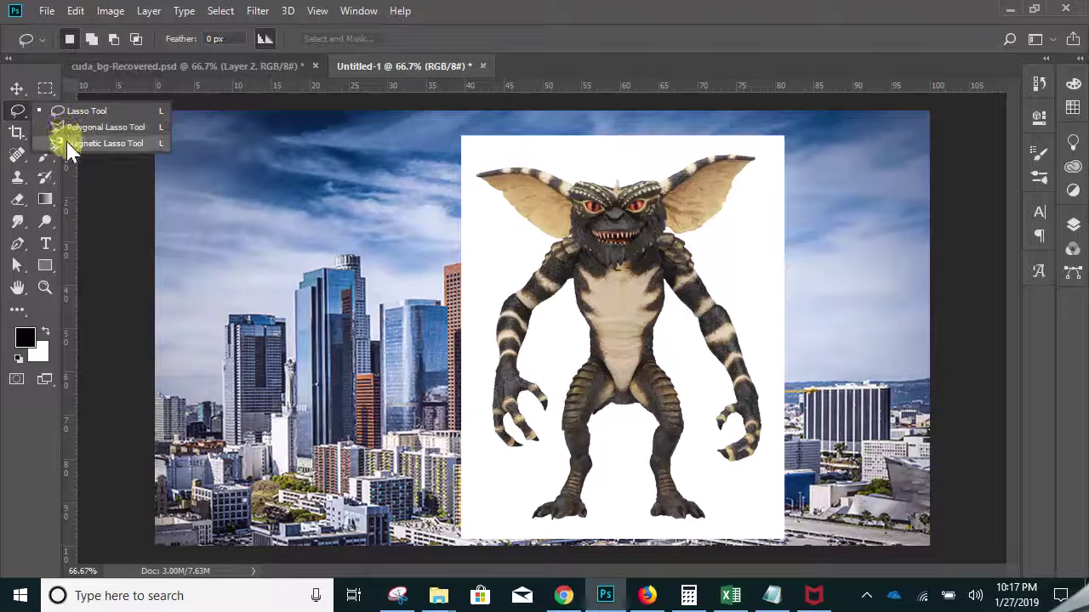
pyautogui.click(71, 116)
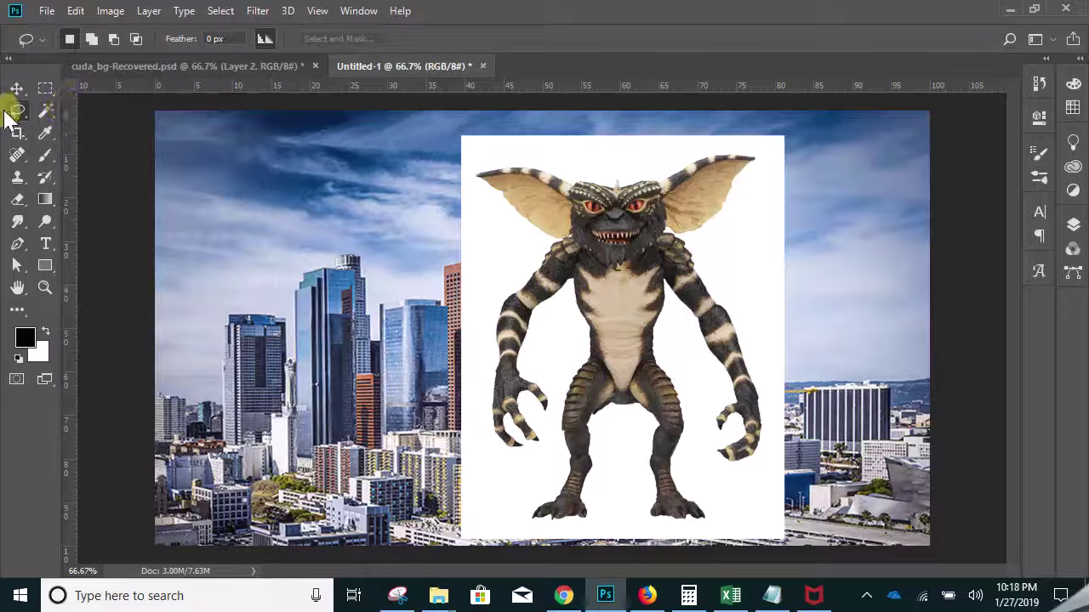
pyautogui.click(41, 111)
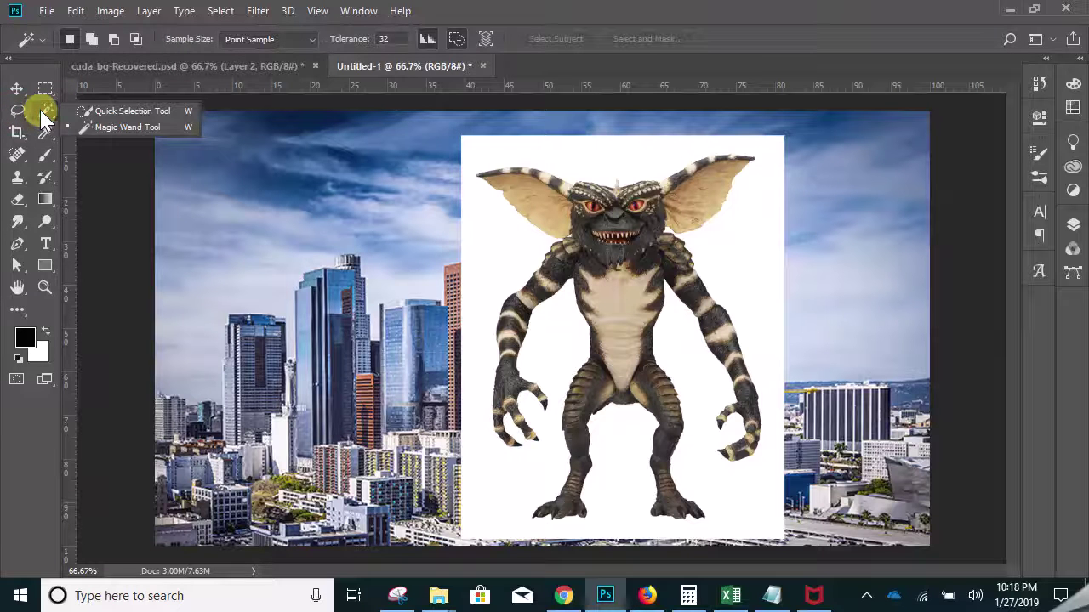
pyautogui.click(96, 117)
# - Select the creature image's layer and rename it as gremlin
pyautogui.click(17, 88)
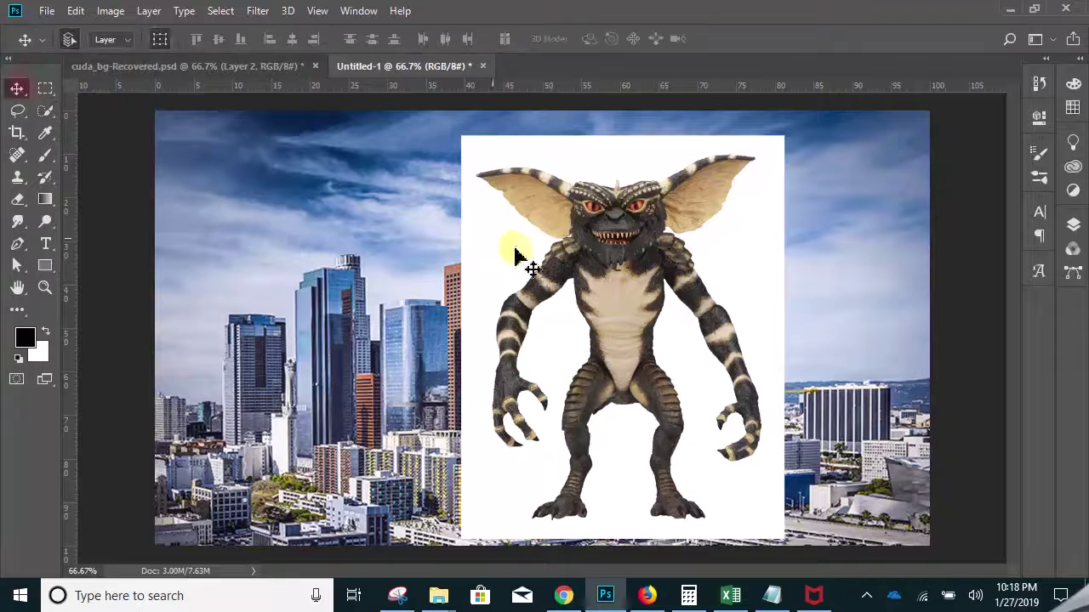
pyautogui.click(515, 250)
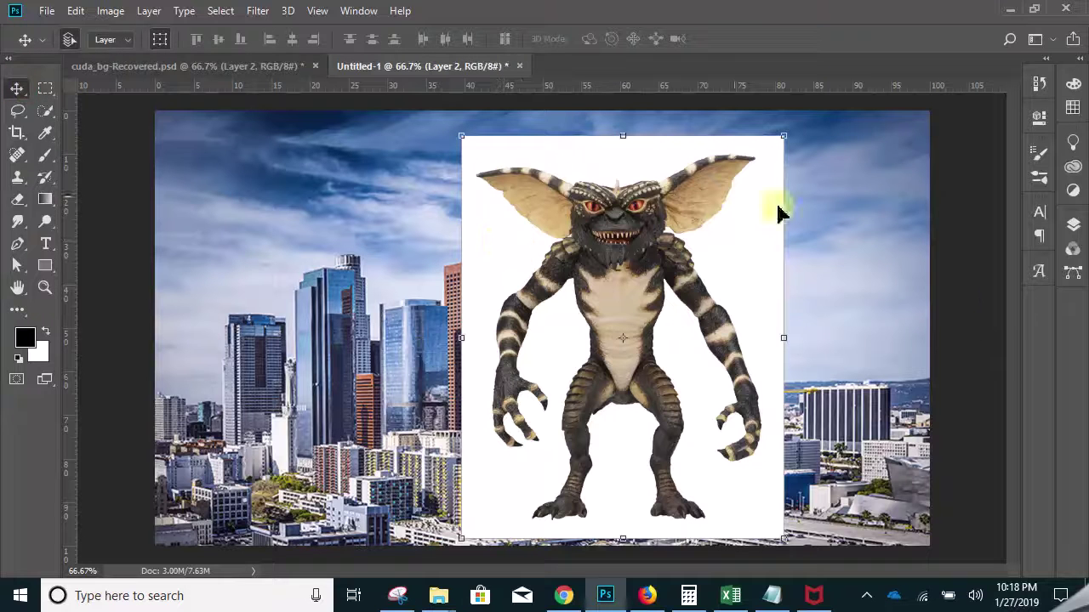
pyautogui.click(1073, 225)
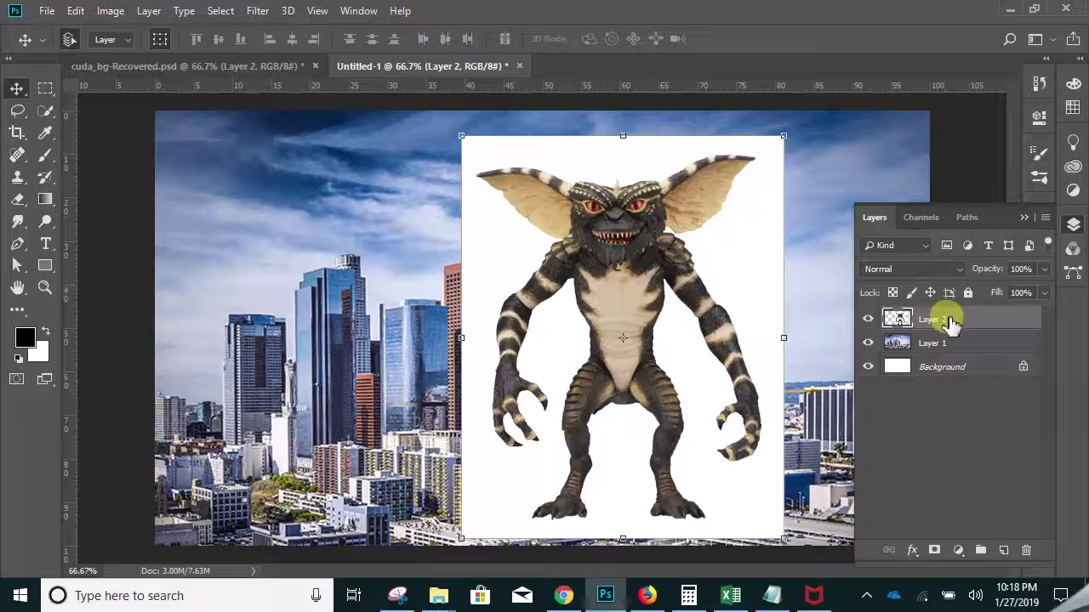
pyautogui.moveTo(948, 316); pyautogui.dragTo(1007, 553)
pyautogui.doubleClick(931, 320)
pyautogui.write('gremlin')
pyautogui.click(932, 319)
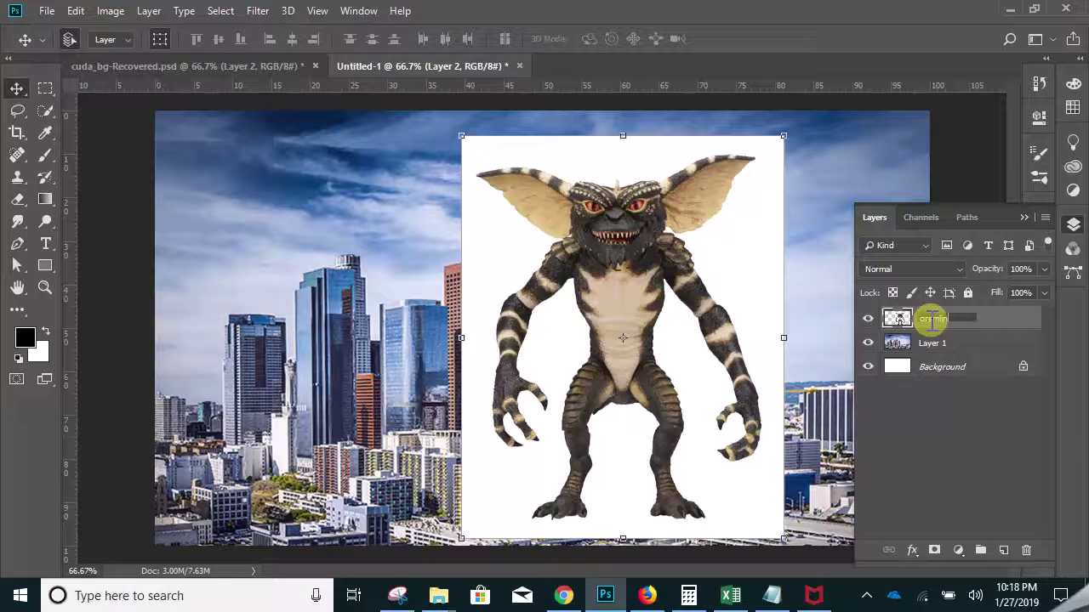
# - Rename the skyline photo's layer as city
pyautogui.doubleClick(951, 342)
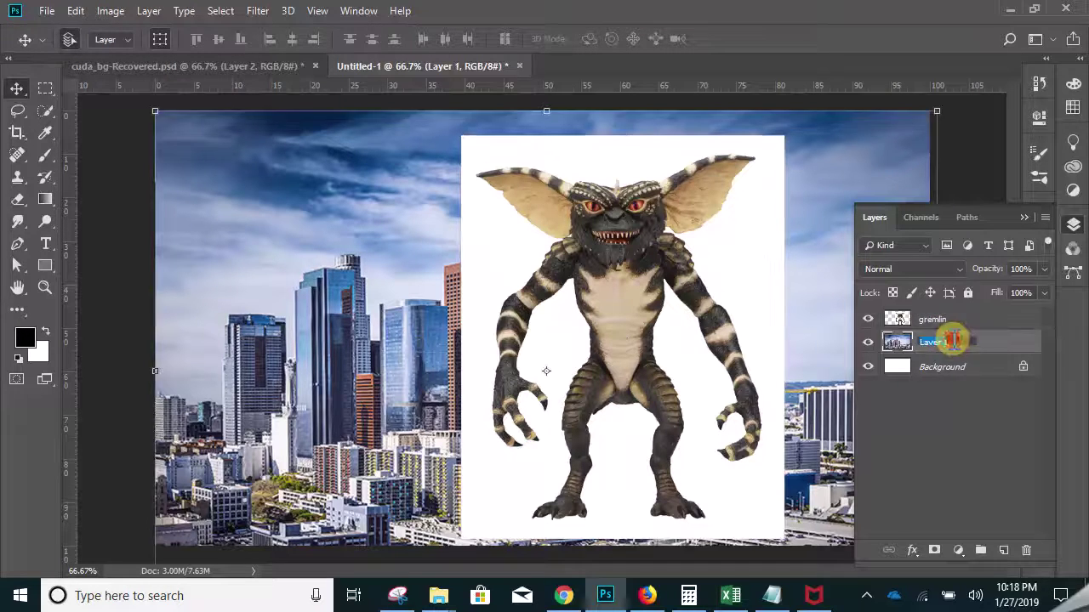
pyautogui.write('cityv')
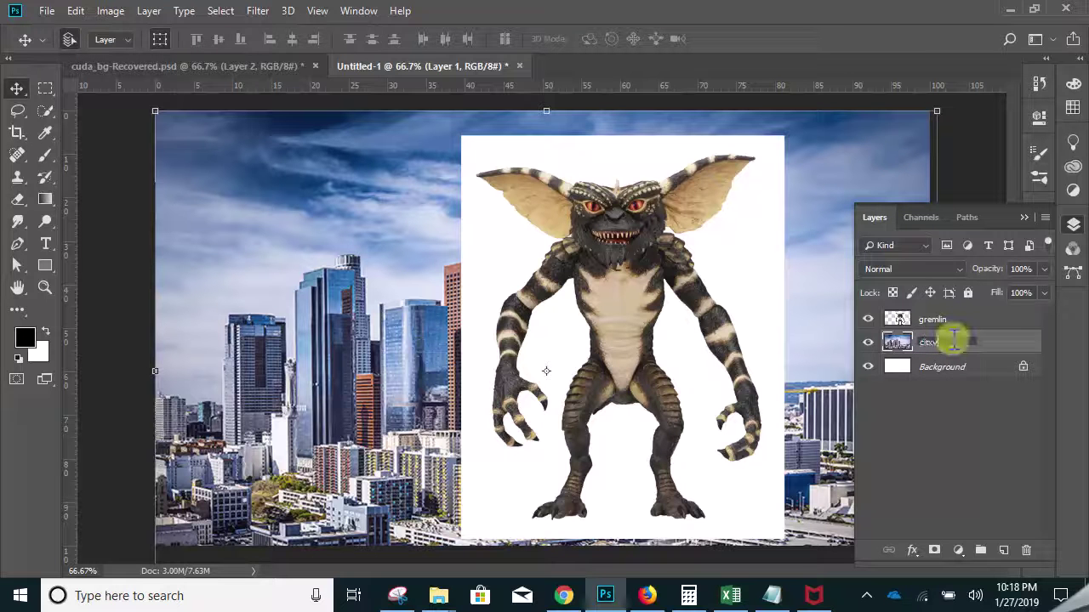
pyautogui.write('ity')
pyautogui.click(953, 410)
# - Duplicate the gremlin layer, hide the original and make the copy the active layer
pyautogui.moveTo(950, 325); pyautogui.dragTo(1003, 550)
pyautogui.click(868, 344)
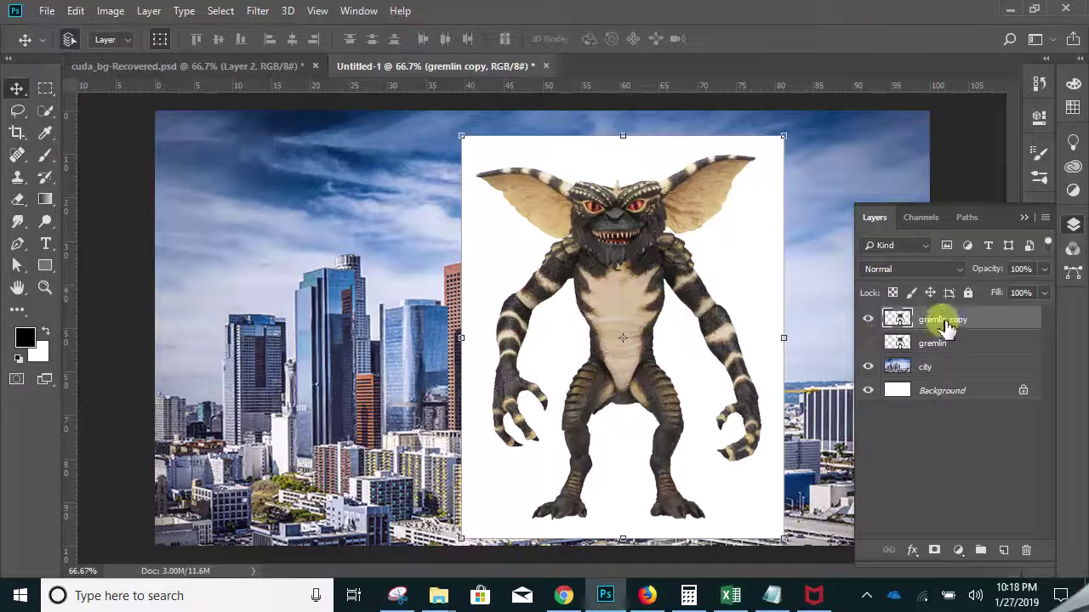
pyautogui.click(943, 348)
pyautogui.click(949, 322)
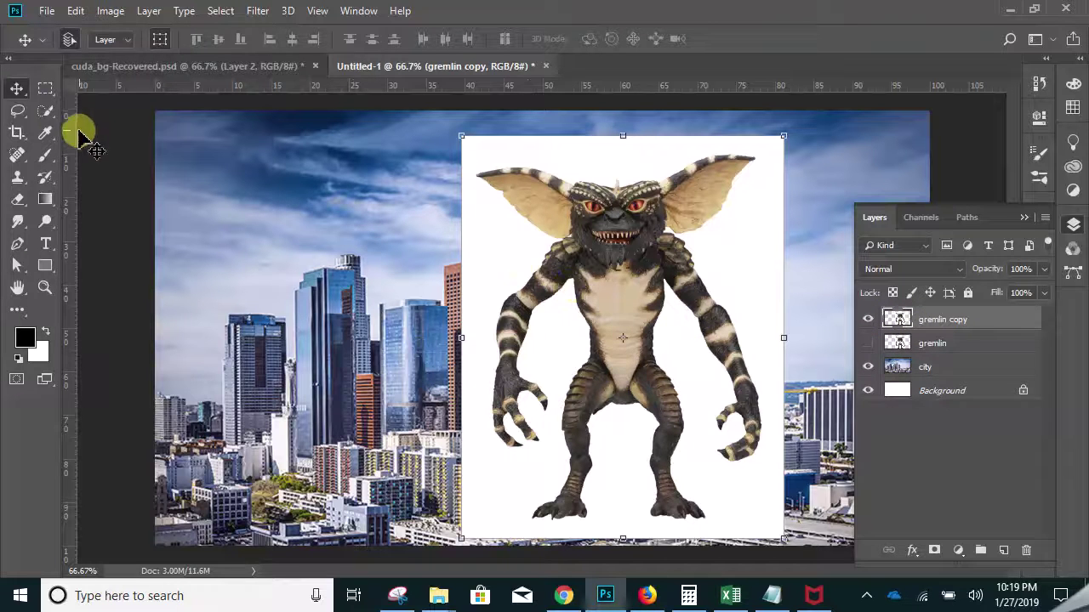
# - Select the white background around the creature on the gremlin copy layer with the Magic Wand tool and delete it
pyautogui.click(45, 111)
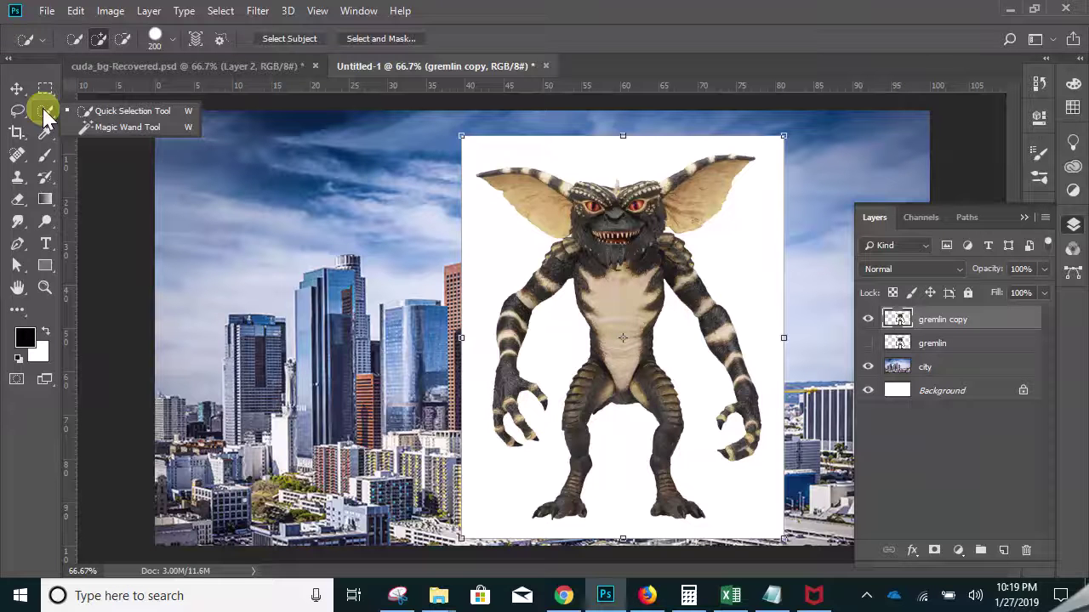
pyautogui.click(87, 129)
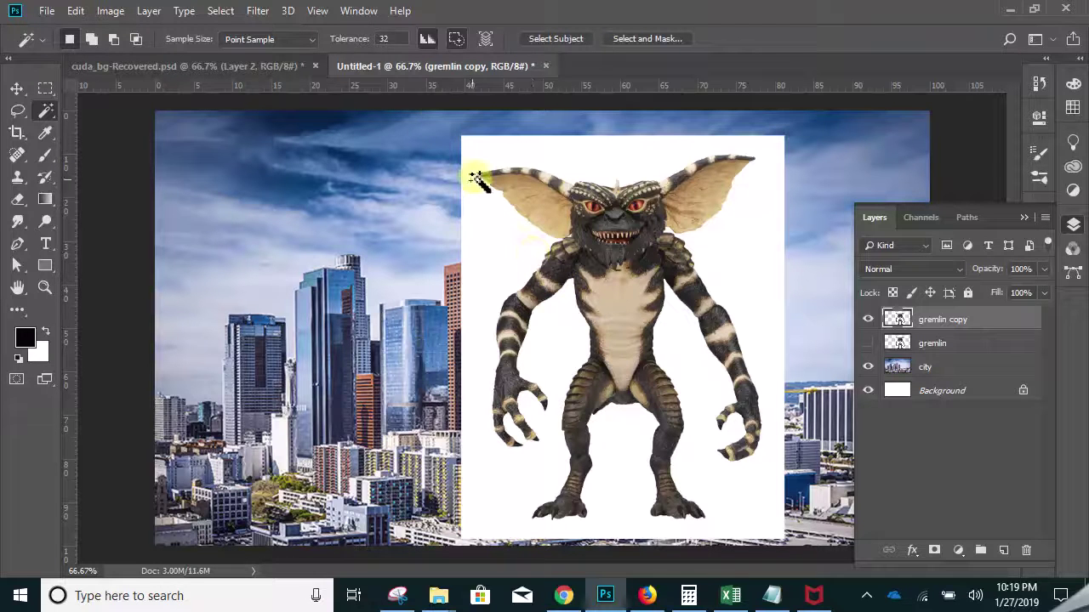
pyautogui.doubleClick(384, 38)
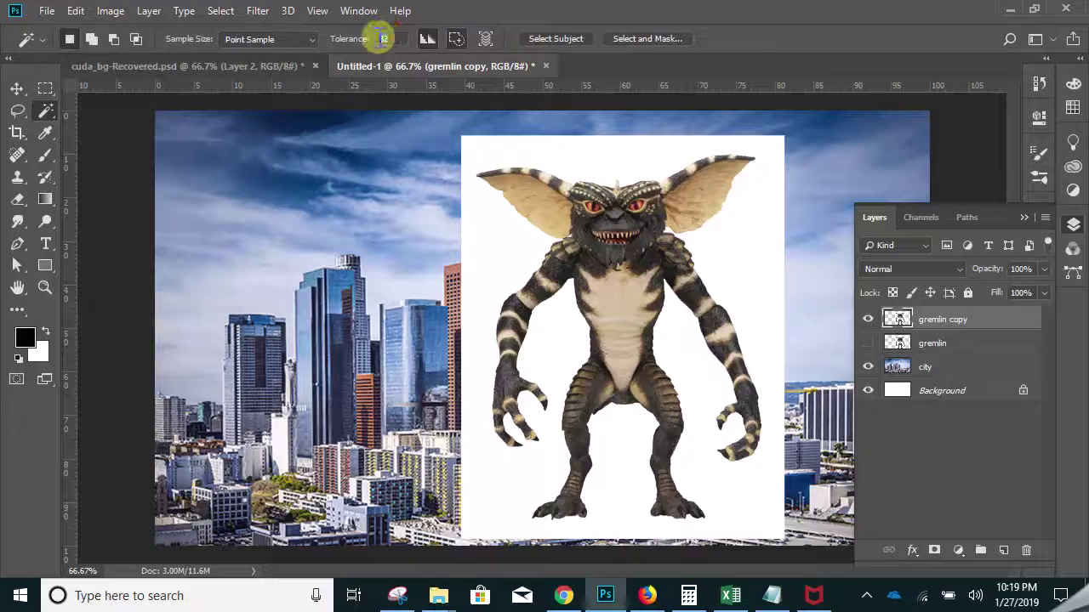
pyautogui.click(520, 251)
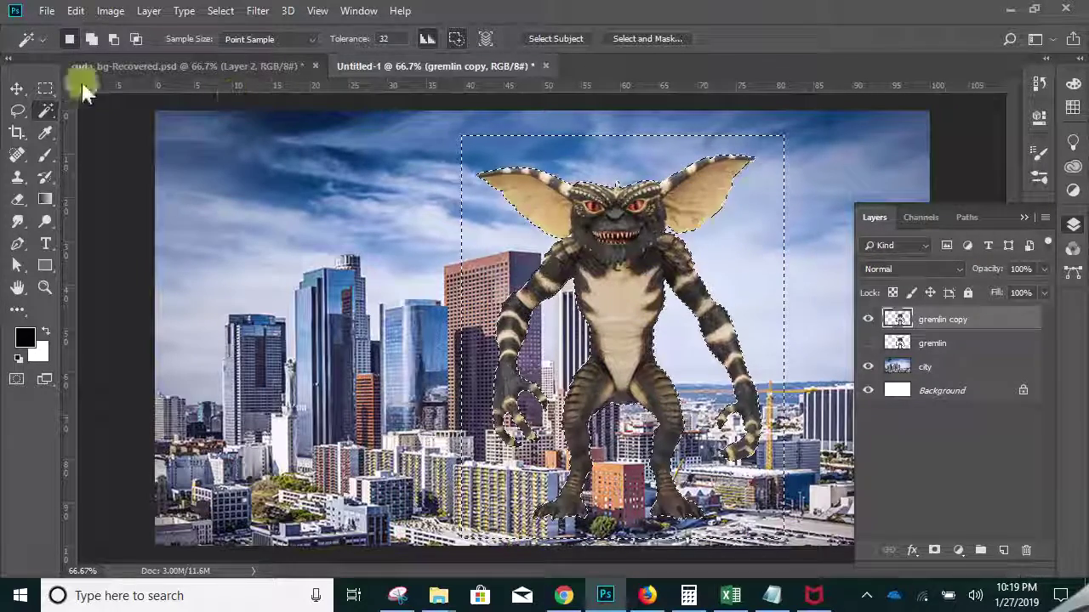
# - Deselect the cleared background area around the gremlin and undo the deselection
pyautogui.rightClick(715, 258)
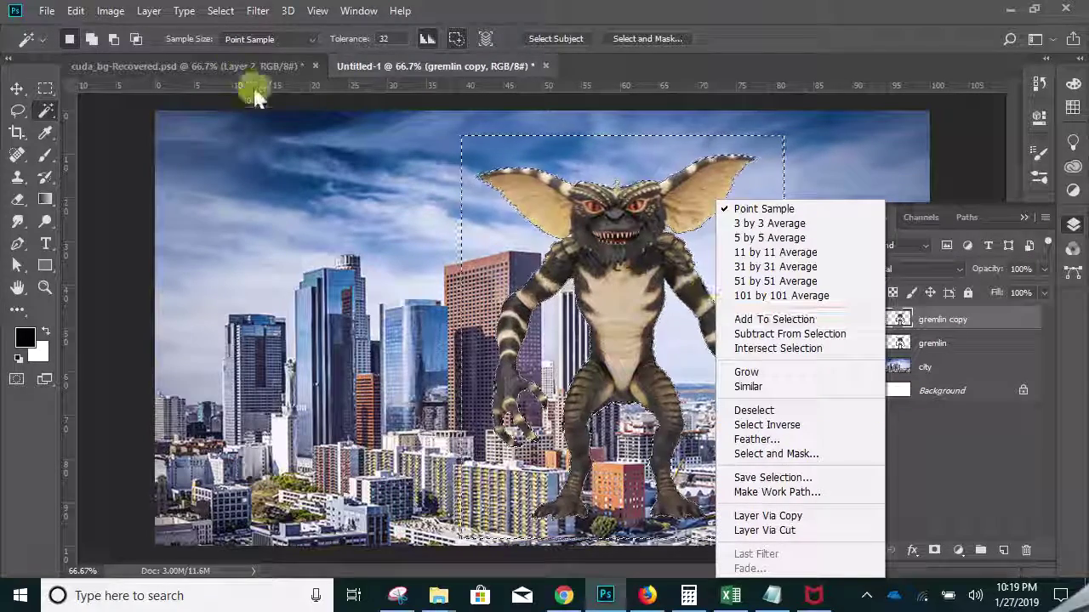
pyautogui.click(18, 88)
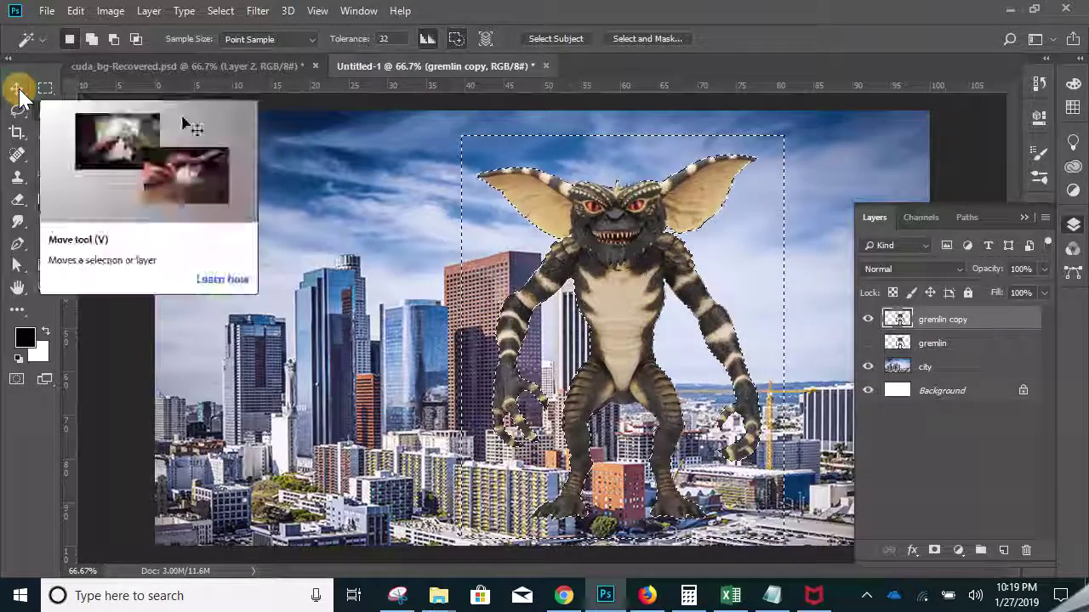
pyautogui.click(18, 90)
pyautogui.rightClick(672, 261)
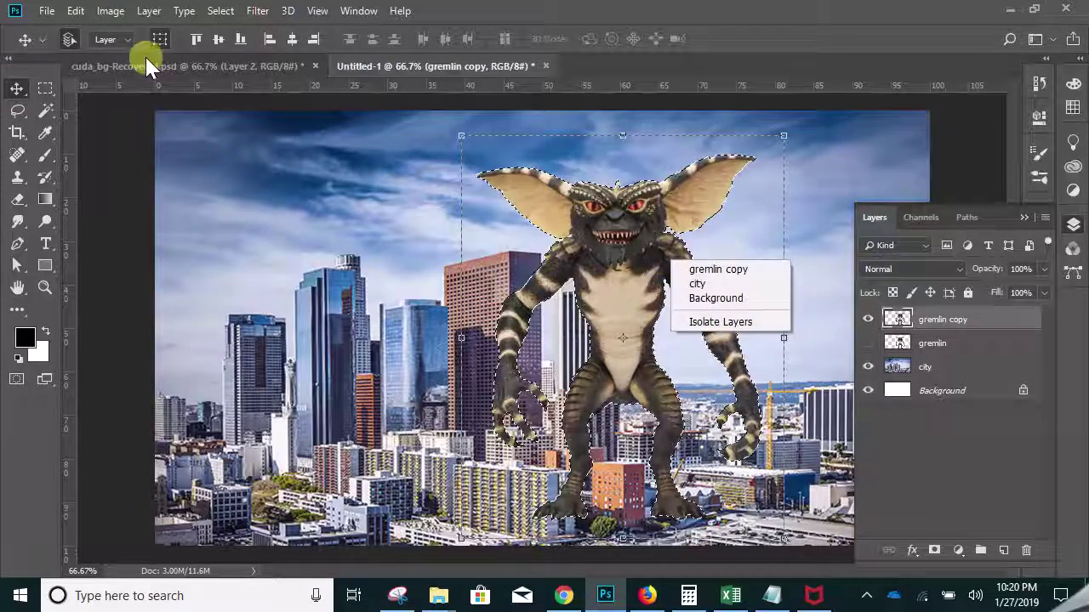
pyautogui.click(218, 15)
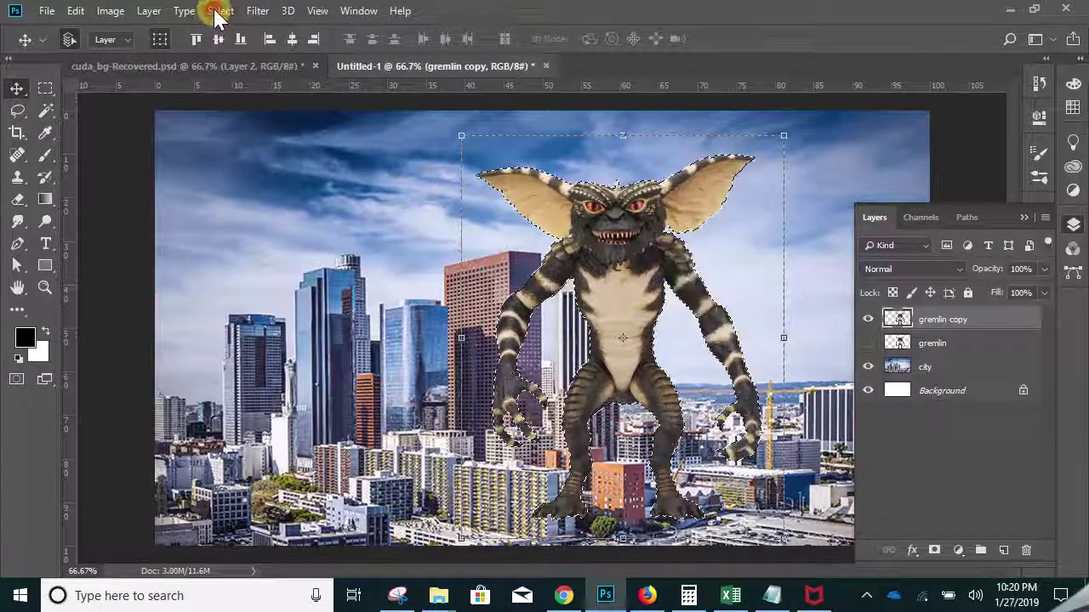
pyautogui.click(219, 13)
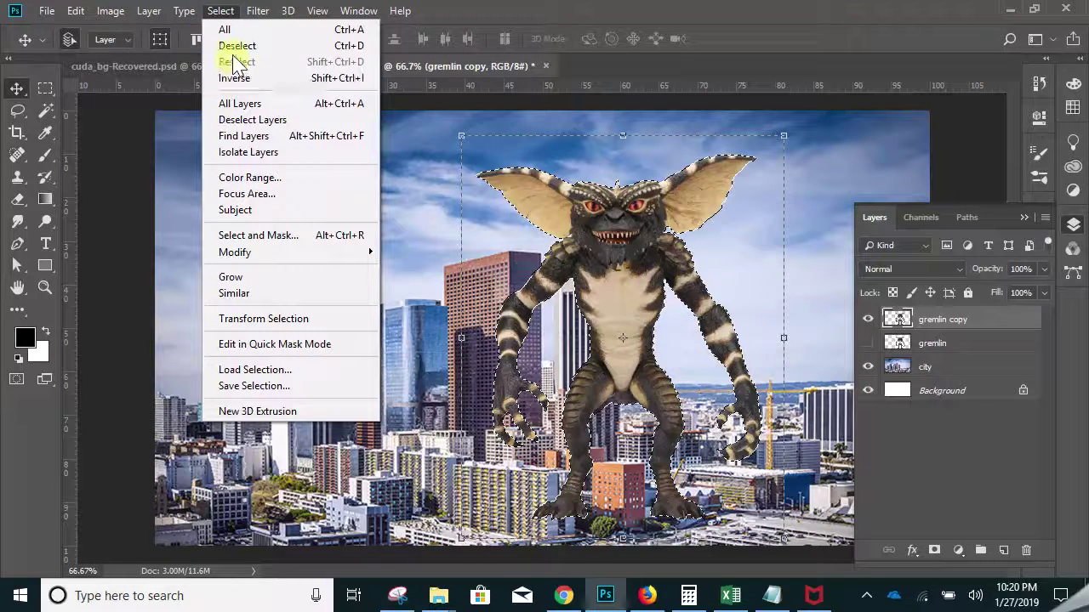
pyautogui.click(233, 48)
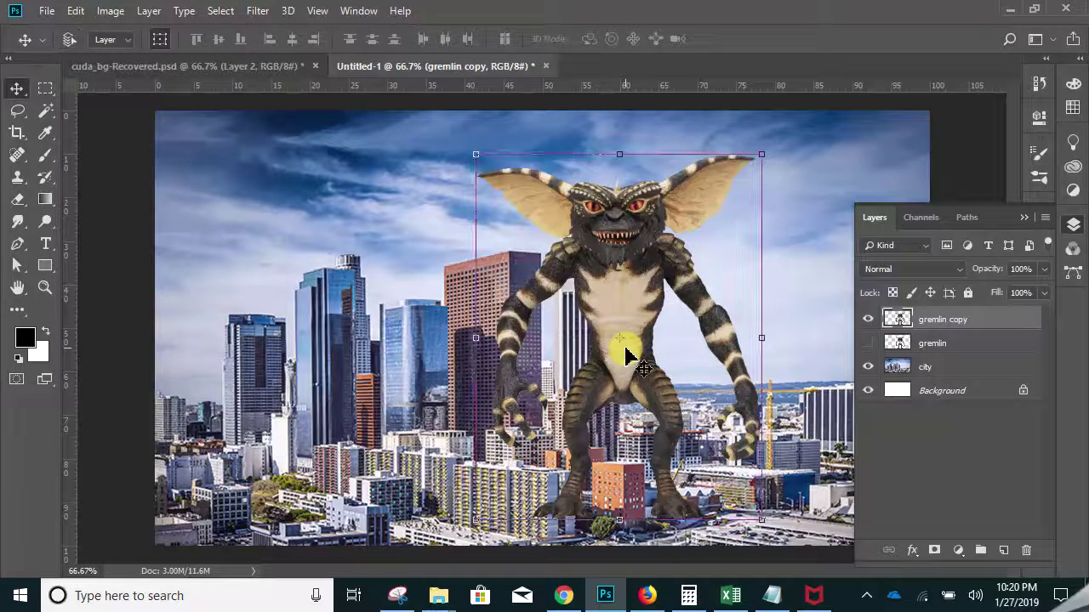
pyautogui.hotkey('ctrl', 'z')
# - Try painting black brush strokes across the sky and the gremlin's face on the gremlin copy layer with the selection active
pyautogui.keyDown('ctrl'); pyautogui.click(617, 255); pyautogui.keyUp('ctrl')
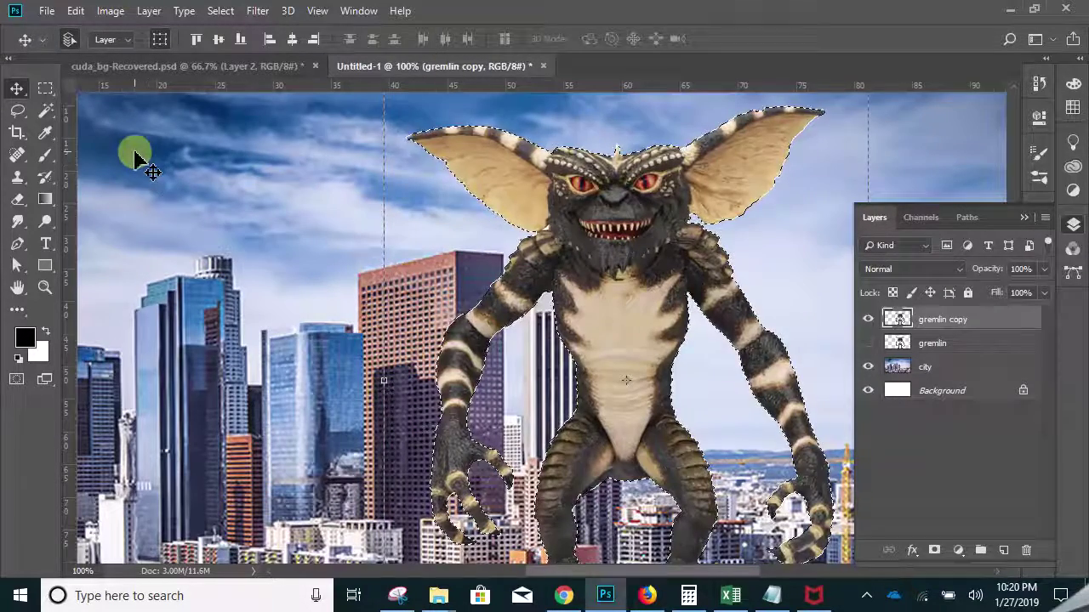
pyautogui.click(44, 157)
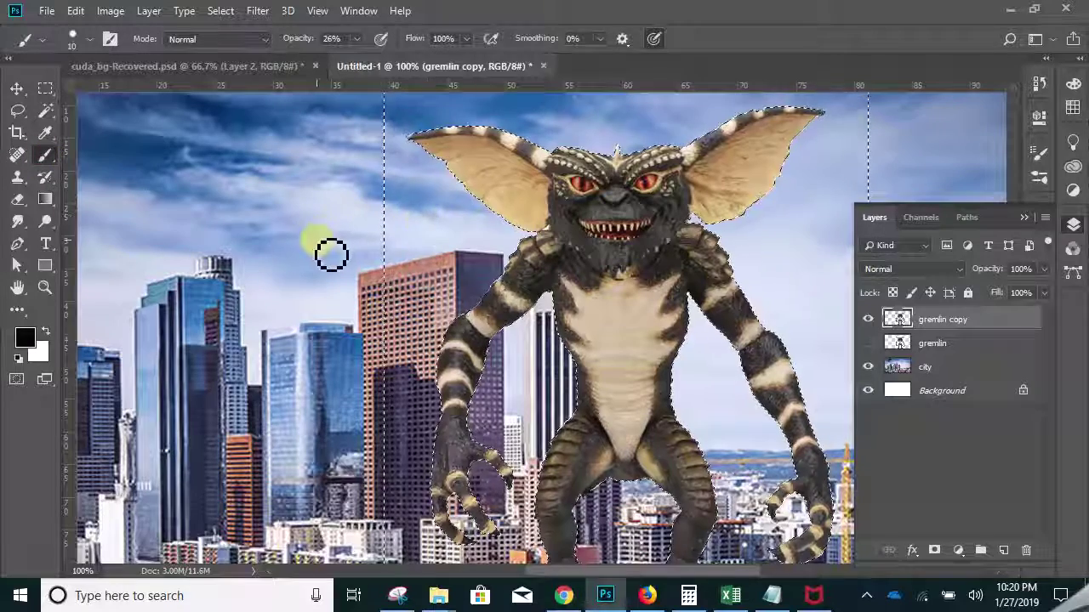
pyautogui.moveTo(296, 258); pyautogui.dragTo(472, 201)
pyautogui.moveTo(640, 171); pyautogui.dragTo(558, 259)
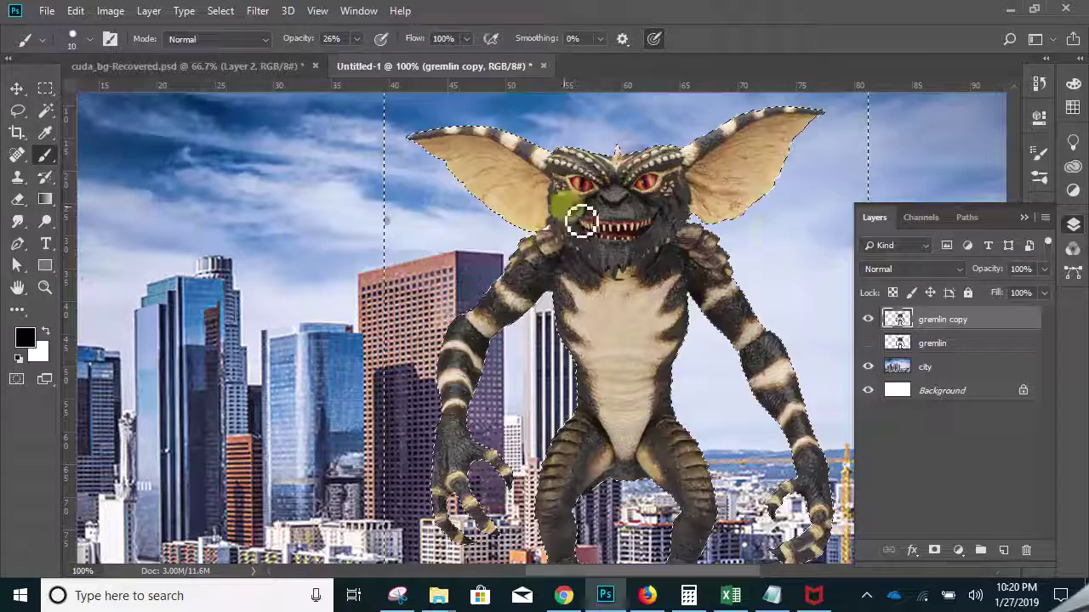
pyautogui.click(945, 321)
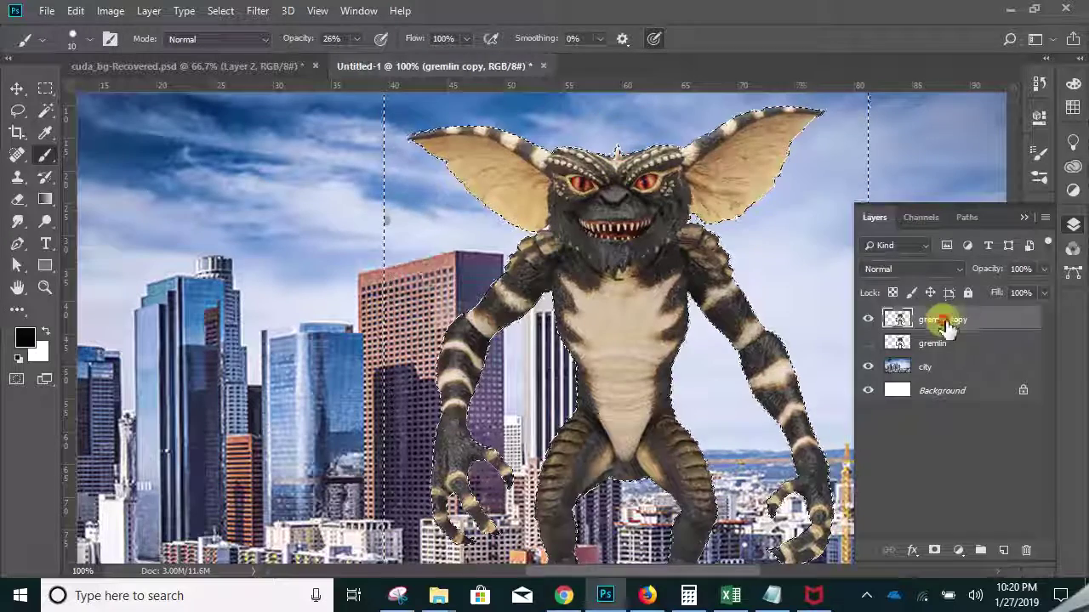
pyautogui.click(871, 324)
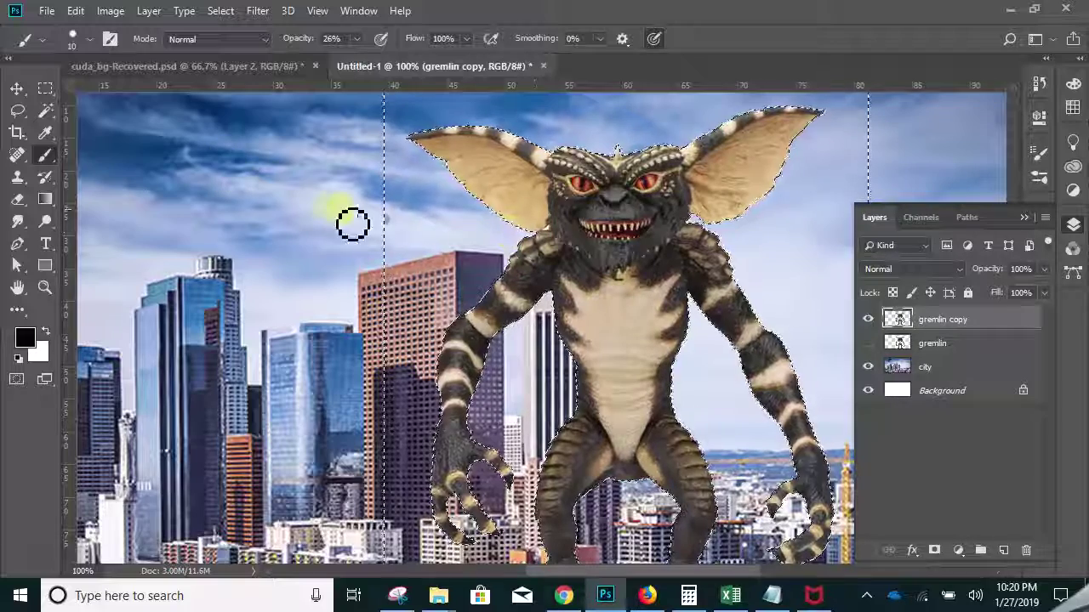
# - Set the brush opacity to 100%
pyautogui.click(358, 37)
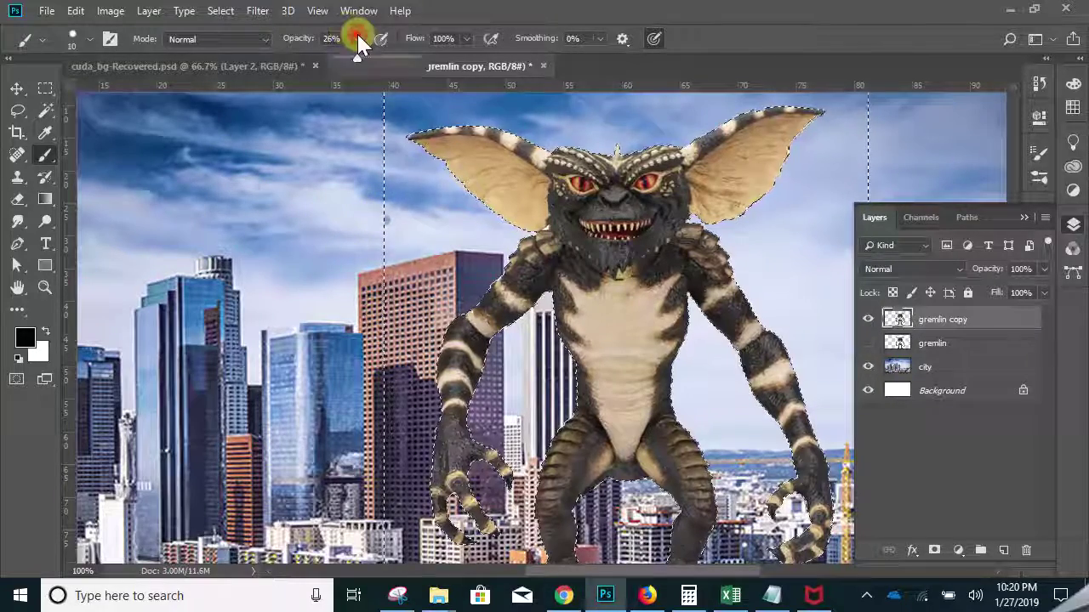
pyautogui.moveTo(361, 62); pyautogui.dragTo(524, 70)
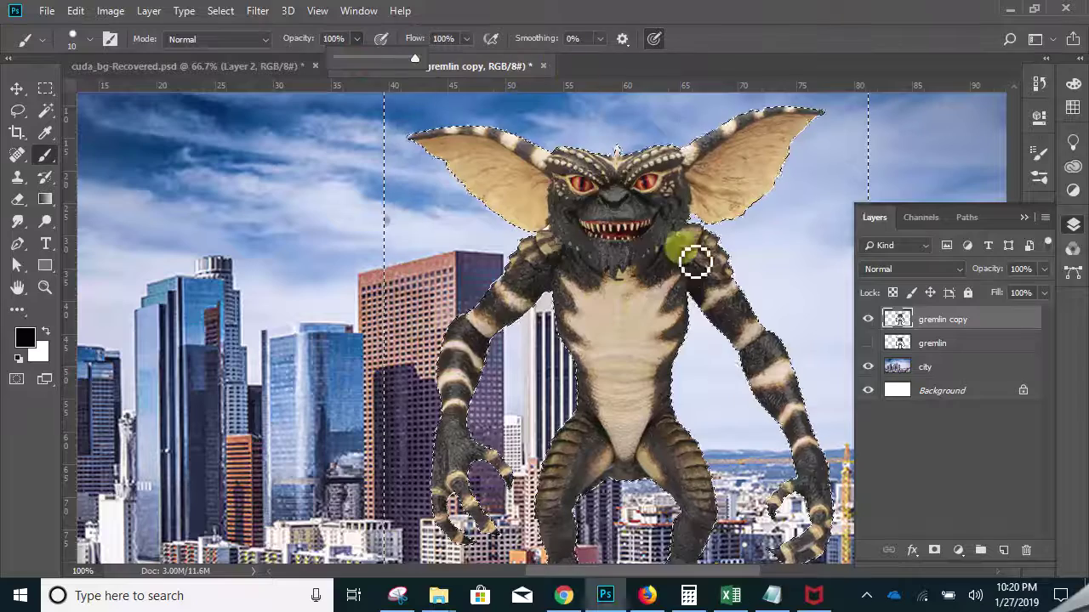
pyautogui.click(658, 253)
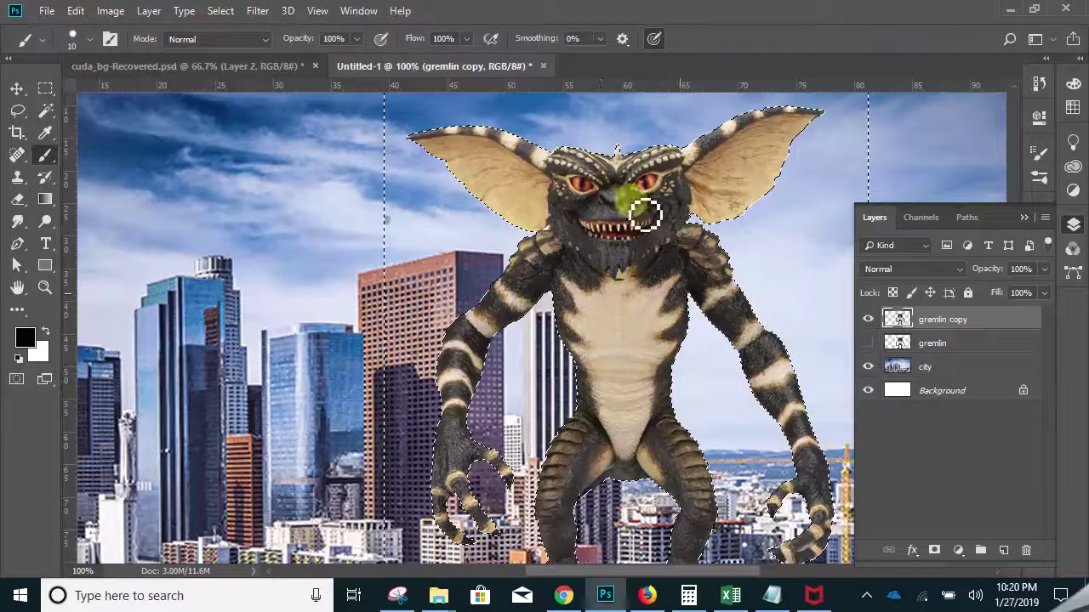
# - Try painting black brush strokes over the sky beside the gremlin's ear and shoulder within the selection, undoing each attempt
pyautogui.moveTo(766, 209)
pyautogui.mouseDown()
pyautogui.moveTo(845, 270)
pyautogui.moveTo(754, 200)
pyautogui.moveTo(850, 240)
pyautogui.moveTo(793, 180)
pyautogui.mouseUp()
pyautogui.moveTo(833, 216)
pyautogui.mouseDown()
pyautogui.moveTo(794, 242)
pyautogui.moveTo(793, 210)
pyautogui.moveTo(801, 229)
pyautogui.moveTo(807, 278)
pyautogui.mouseUp()
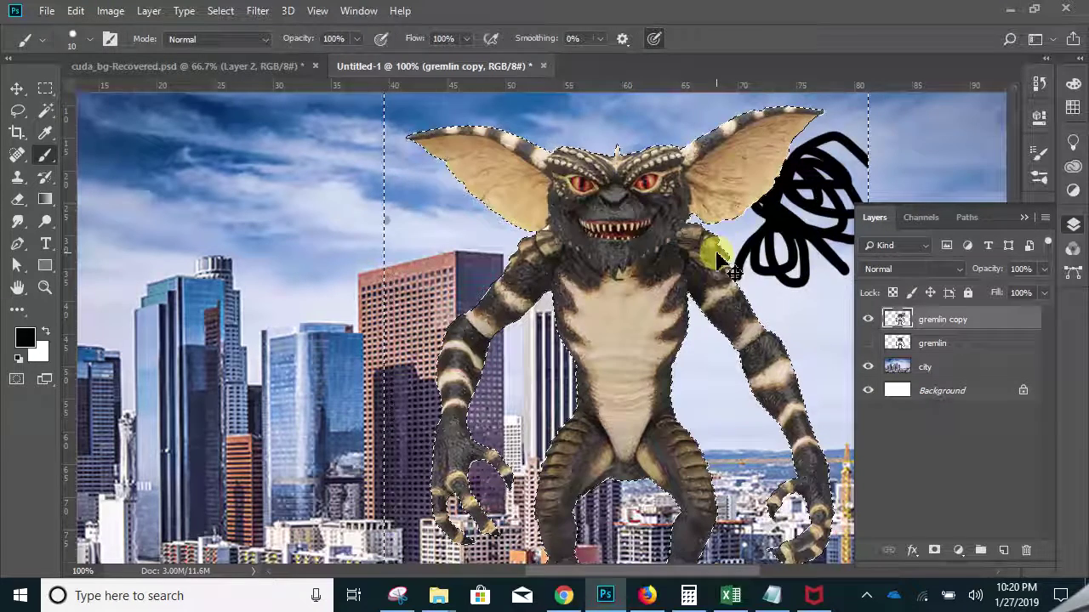
pyautogui.hotkey('ctrl', 'z')
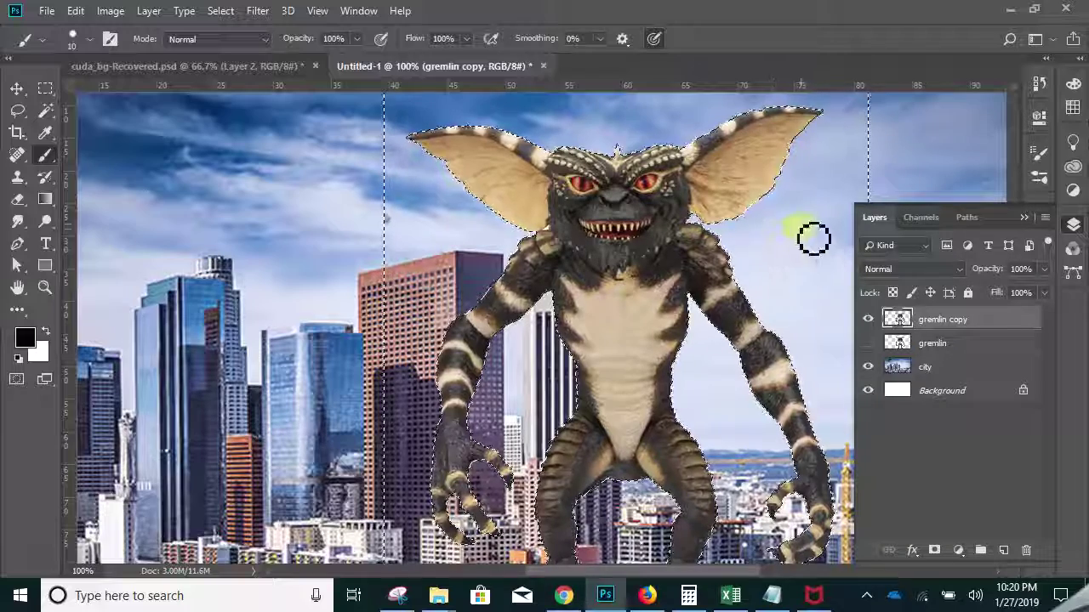
pyautogui.moveTo(800, 224); pyautogui.dragTo(740, 244)
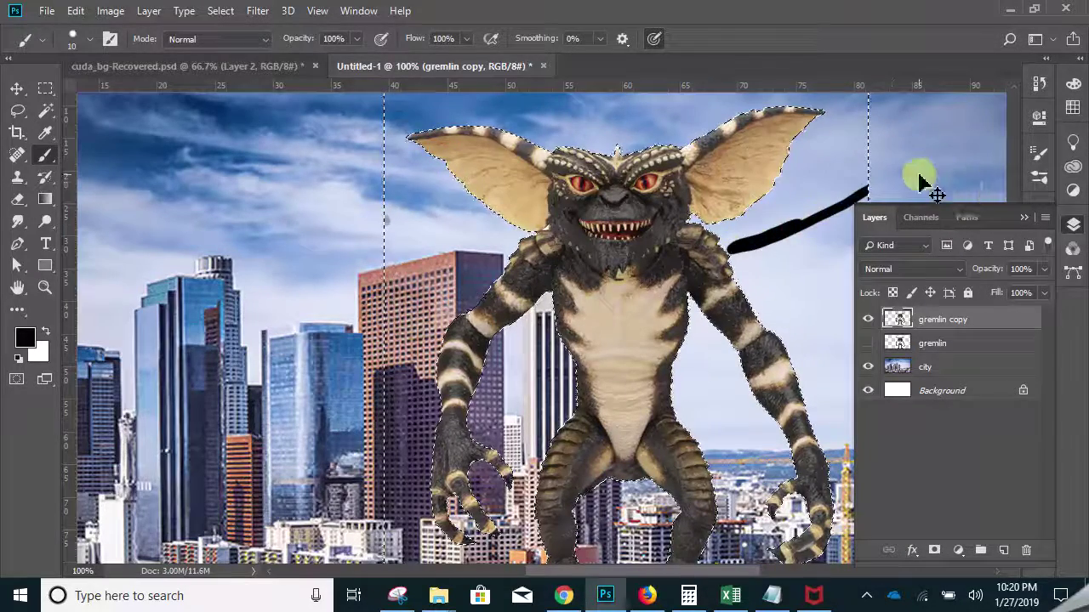
pyautogui.hotkey('ctrl', 'z')
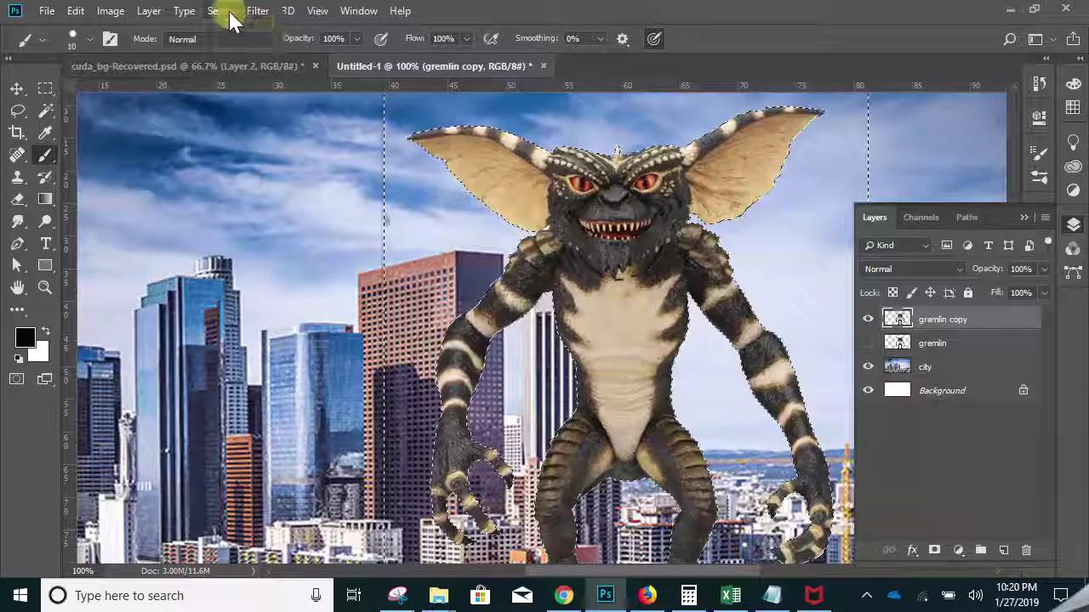
# - Deselect the area around the gremlin and move the cut-out creature left across the city photo
pyautogui.click(225, 11)
pyautogui.click(266, 45)
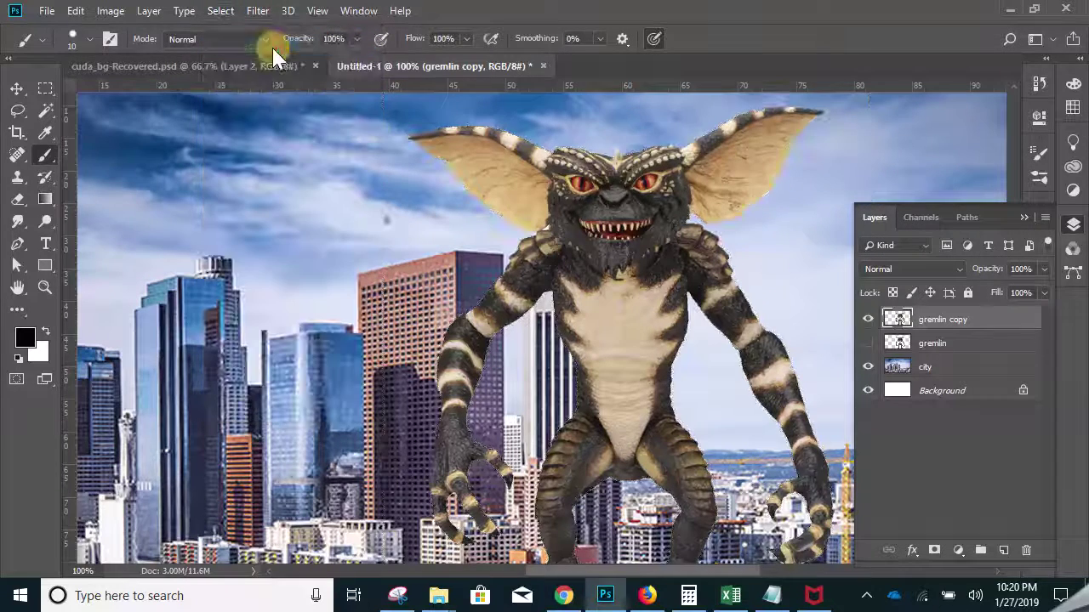
pyautogui.click(17, 88)
pyautogui.moveTo(603, 227); pyautogui.dragTo(442, 226)
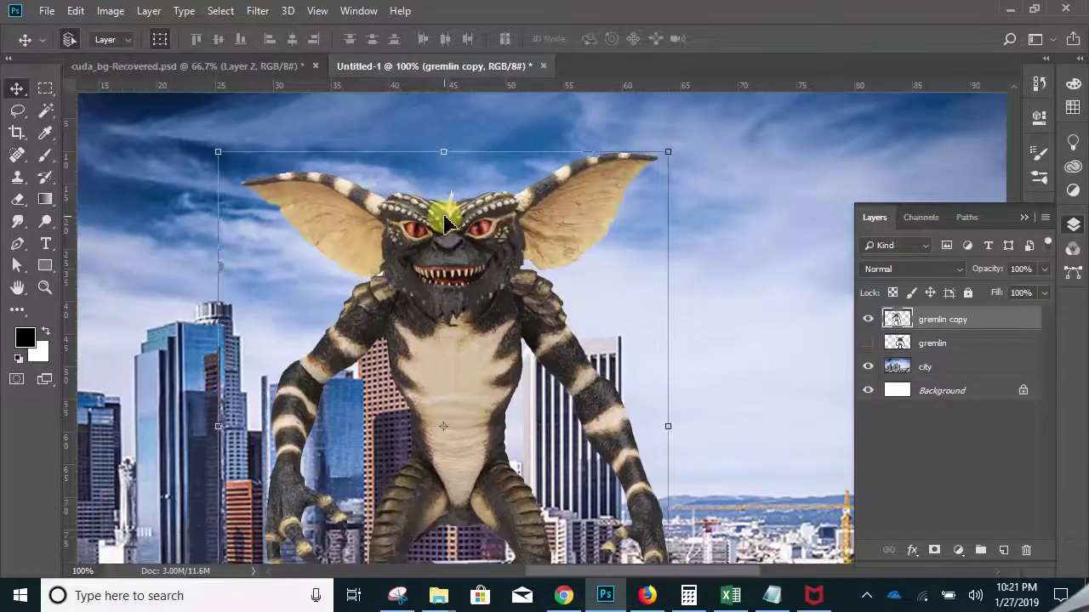
# - Examine the gremlin's cut-out edge around the ear and shoulder up close, as well as the whole composition
pyautogui.keyDown('ctrl'); pyautogui.click(251, 273); pyautogui.keyUp('ctrl')
pyautogui.keyDown('ctrl'); pyautogui.click(251, 273); pyautogui.keyUp('ctrl')
pyautogui.keyDown('ctrl'); pyautogui.click(250, 273); pyautogui.keyUp('ctrl')
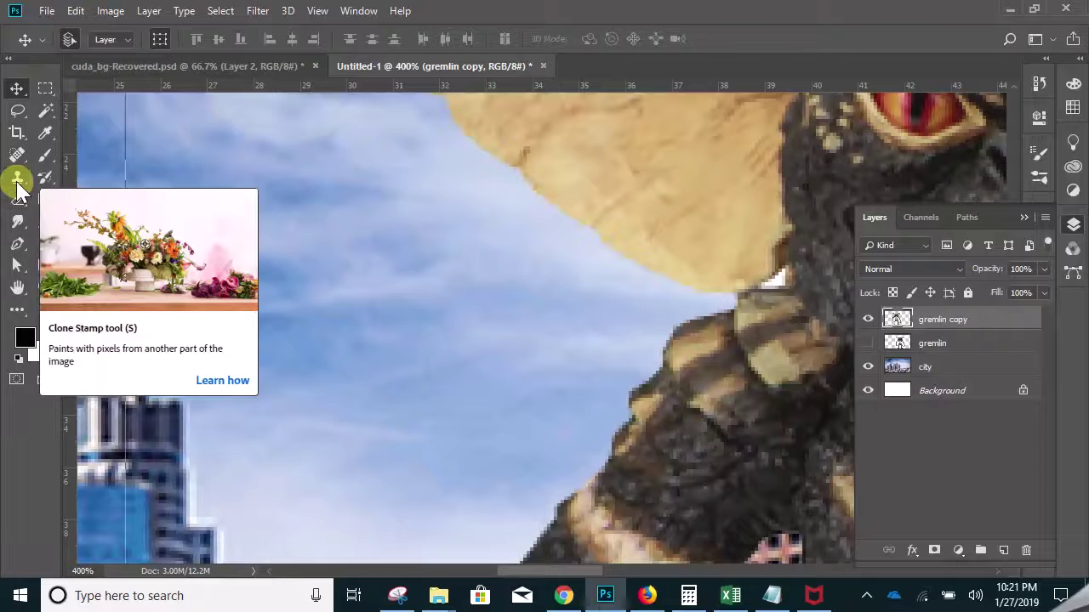
pyautogui.click(46, 111)
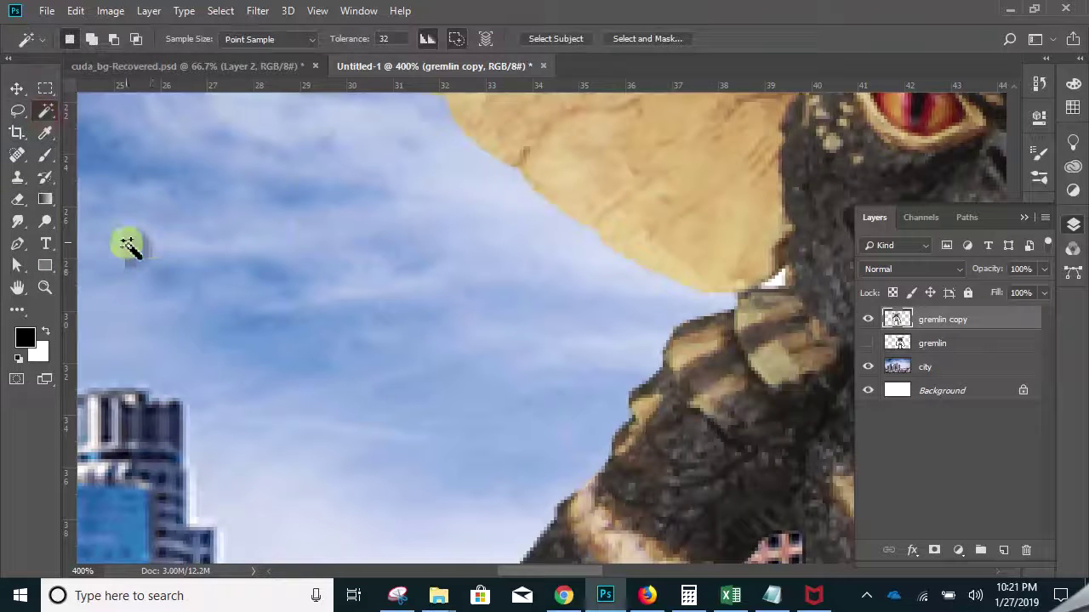
pyautogui.click(138, 257)
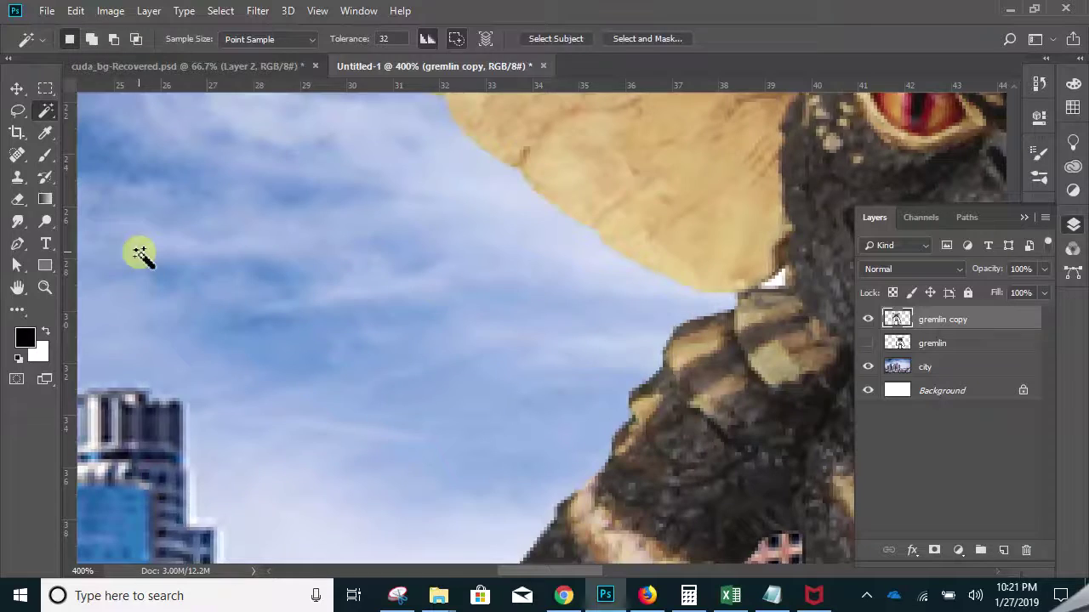
pyautogui.keyDown('alt'); pyautogui.click(479, 270); pyautogui.keyUp('alt')
pyautogui.keyDown('alt'); pyautogui.click(479, 270); pyautogui.keyUp('alt')
pyautogui.keyDown('alt'); pyautogui.click(479, 269); pyautogui.keyUp('alt')
pyautogui.keyDown('alt'); pyautogui.click(525, 312); pyautogui.keyUp('alt')
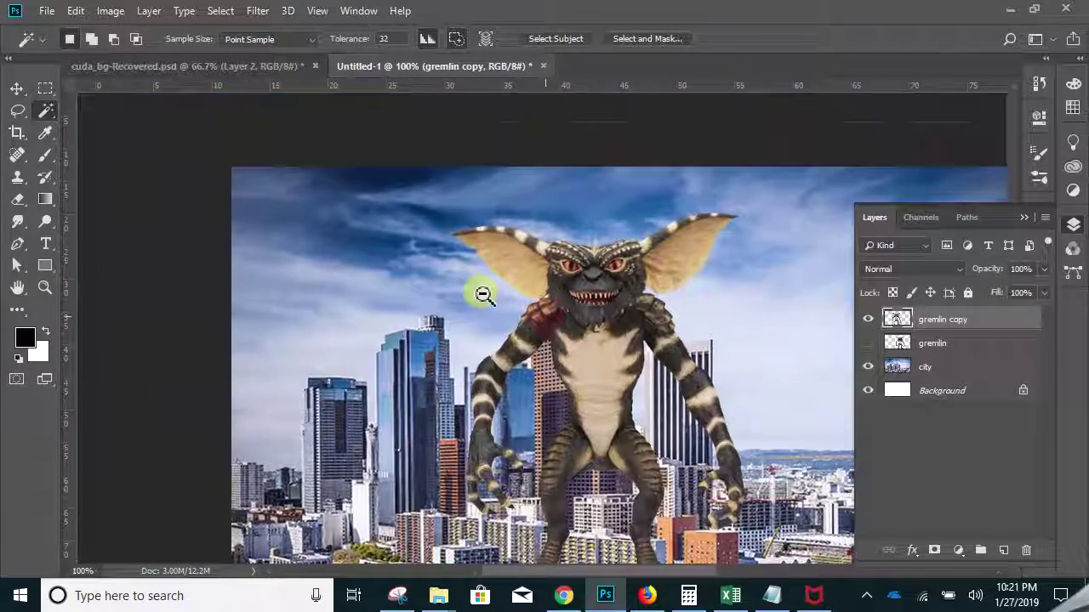
pyautogui.moveTo(606, 388); pyautogui.dragTo(471, 320)
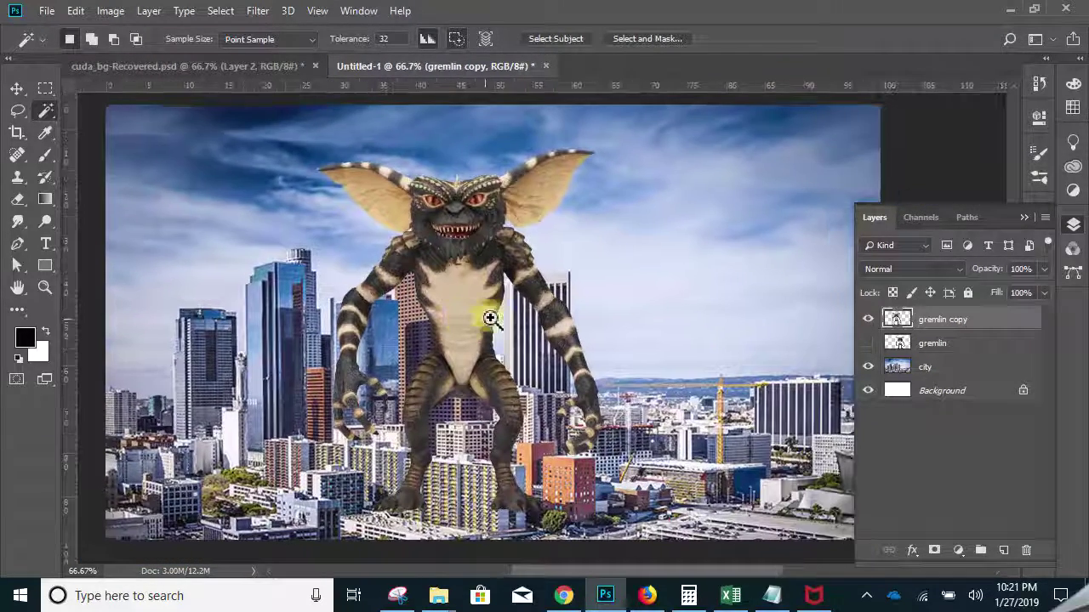
pyautogui.click(485, 283)
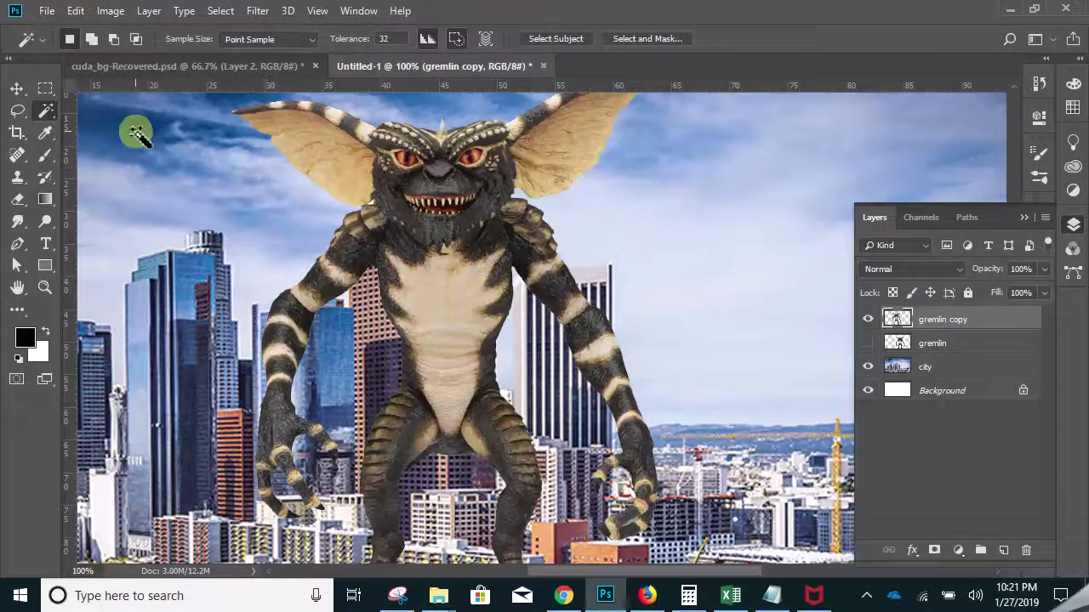
# - Delete the gremlin copy layer and make the original gremlin layer visible
pyautogui.moveTo(946, 323); pyautogui.dragTo(1026, 549)
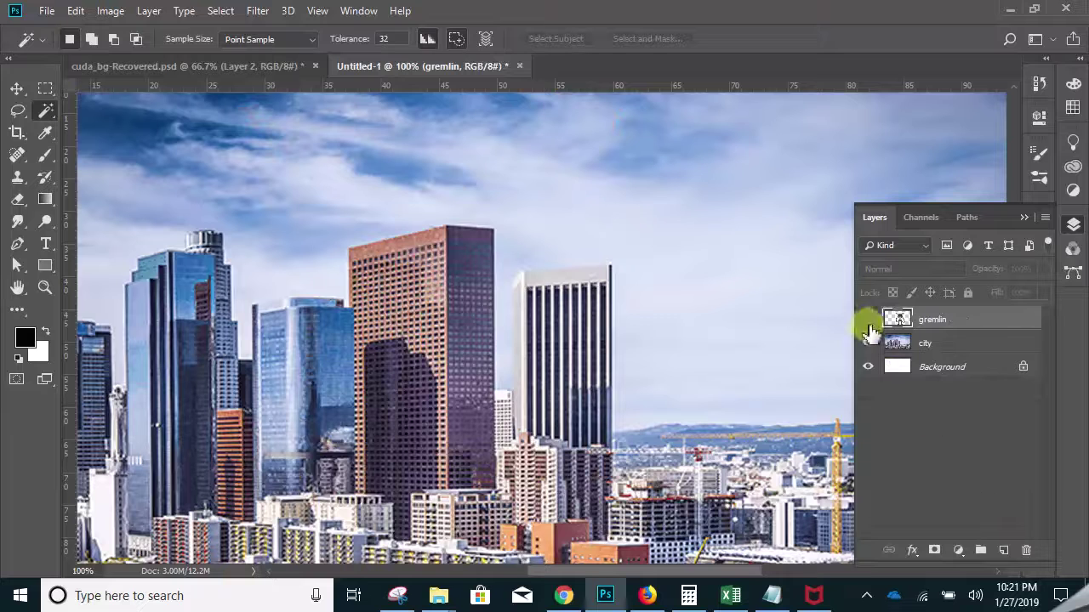
pyautogui.click(868, 319)
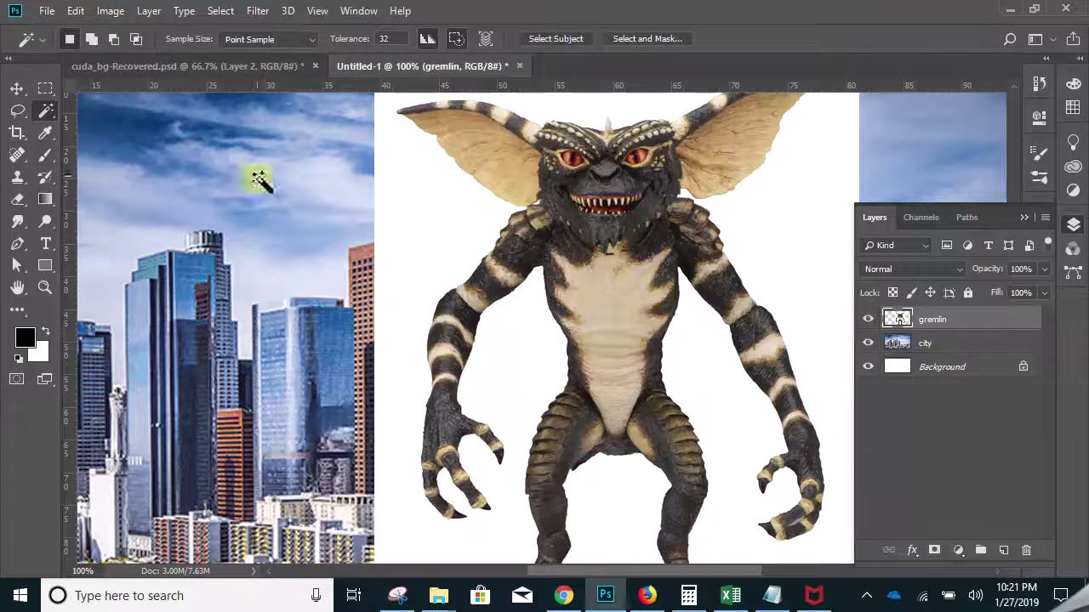
# - Select the gremlin's head, torso and both ears with the Quick Selection tool, reducing the brush size to 25 for the ears
pyautogui.rightClick(42, 111)
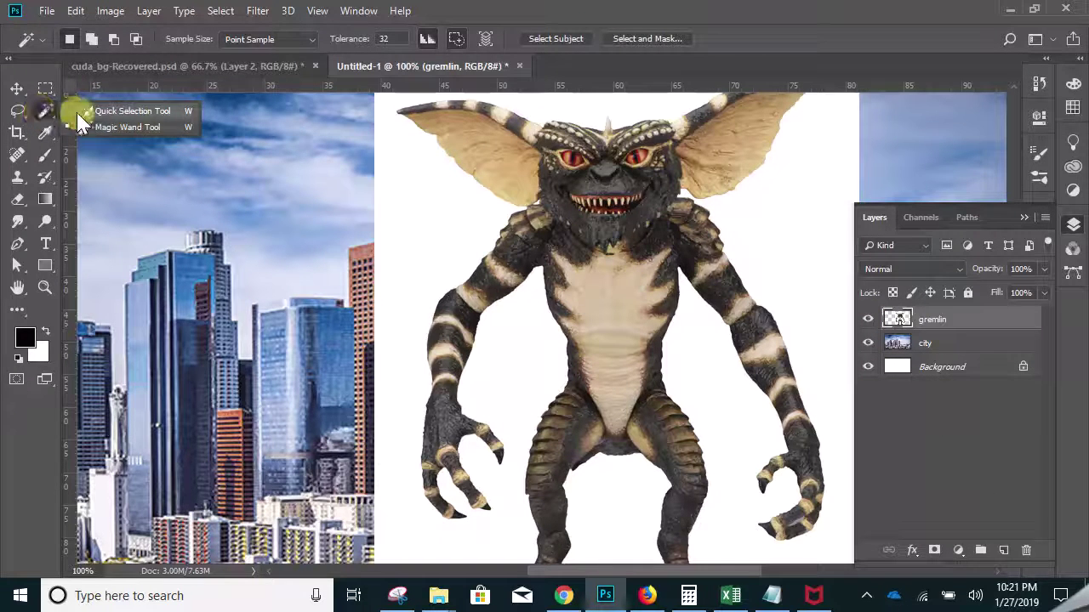
pyautogui.click(127, 110)
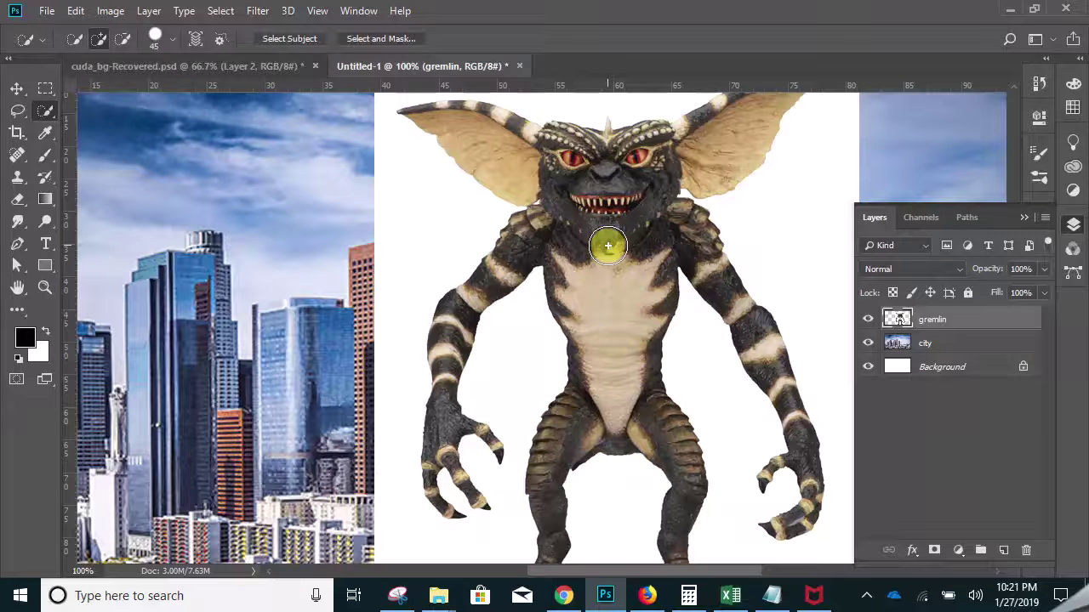
pyautogui.moveTo(608, 246)
pyautogui.mouseDown()
pyautogui.moveTo(607, 231)
pyautogui.moveTo(608, 286)
pyautogui.mouseUp()
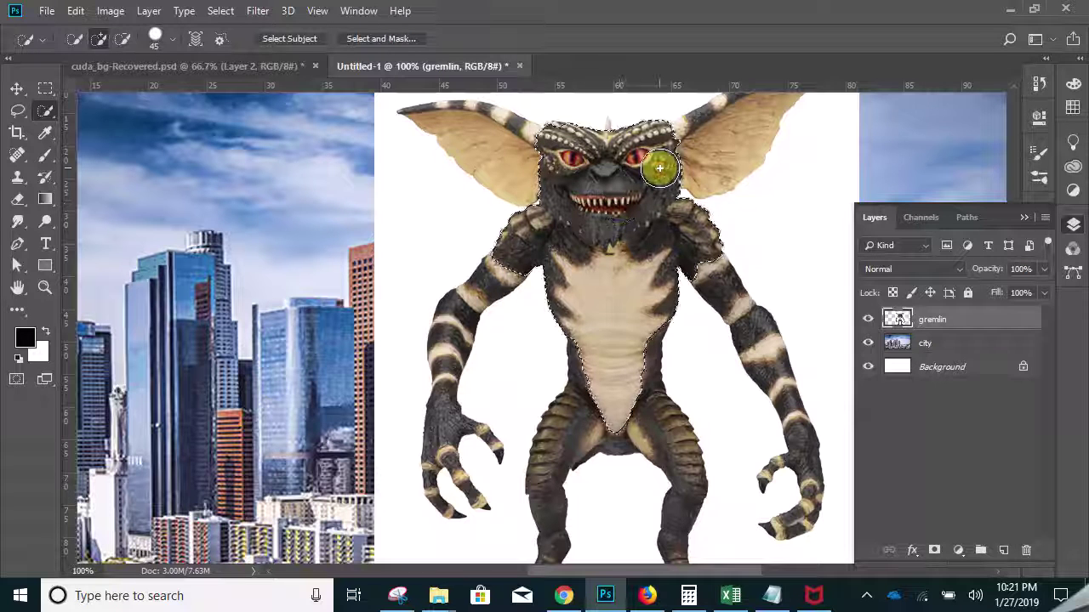
pyautogui.press('[')
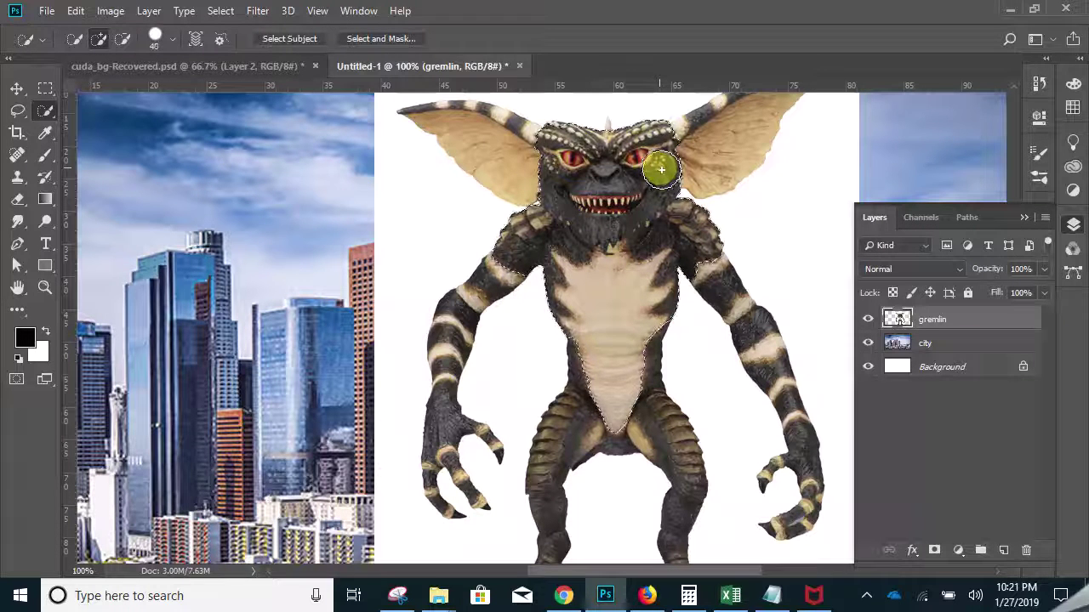
pyautogui.press('[')
pyautogui.moveTo(662, 194)
pyautogui.mouseDown()
pyautogui.moveTo(626, 237)
pyautogui.moveTo(688, 178)
pyautogui.mouseUp()
pyautogui.click(652, 178)
pyautogui.moveTo(523, 209); pyautogui.dragTo(477, 177)
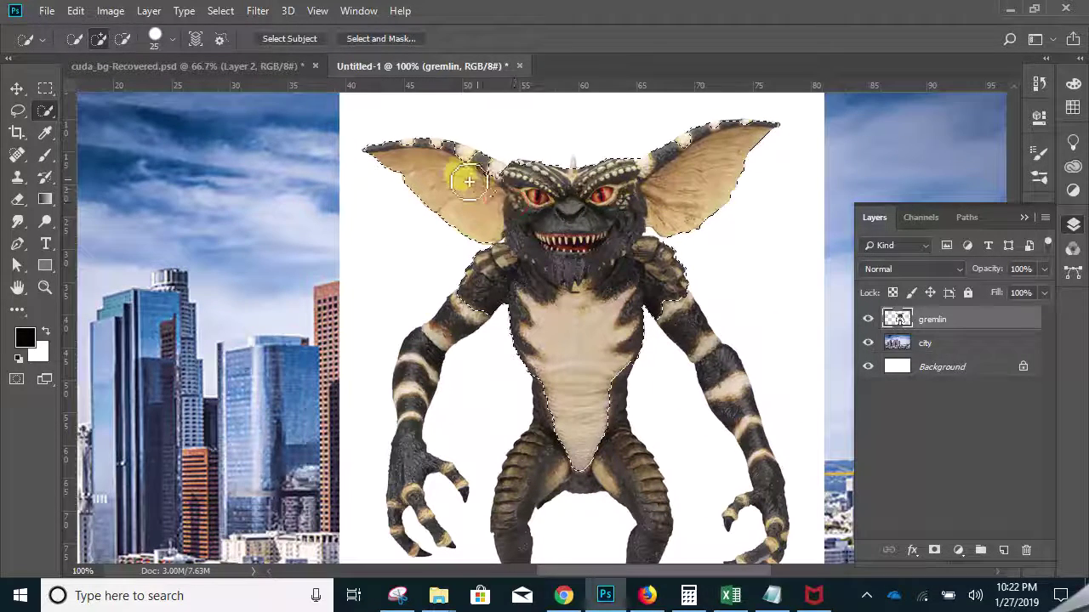
# - Extend the quick selection over the gremlin's legs and arms, and subtract the white area between its hand and thigh
pyautogui.click(575, 364)
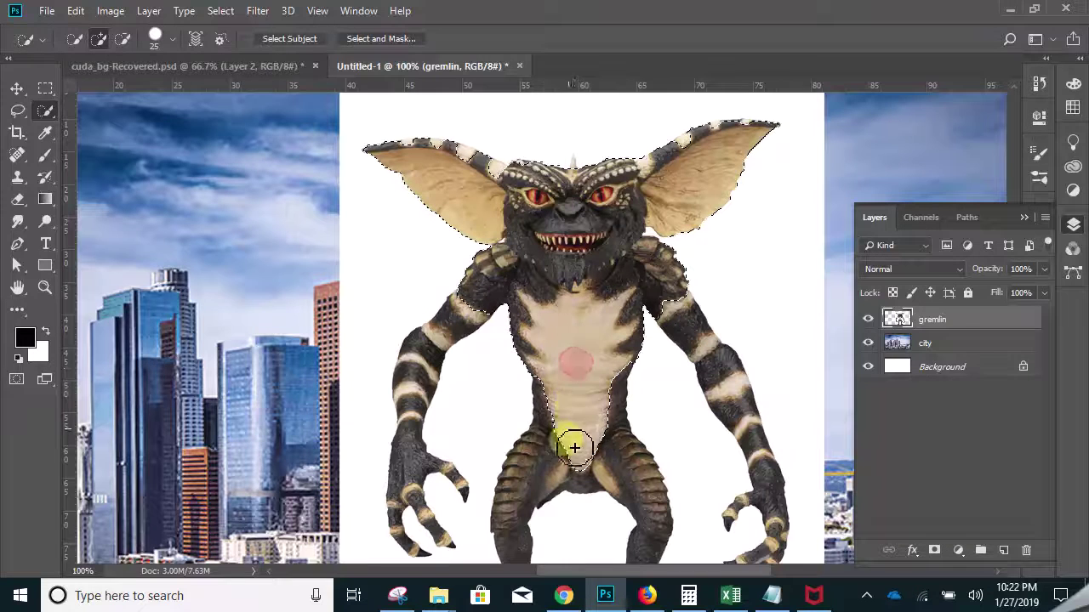
pyautogui.click(625, 468)
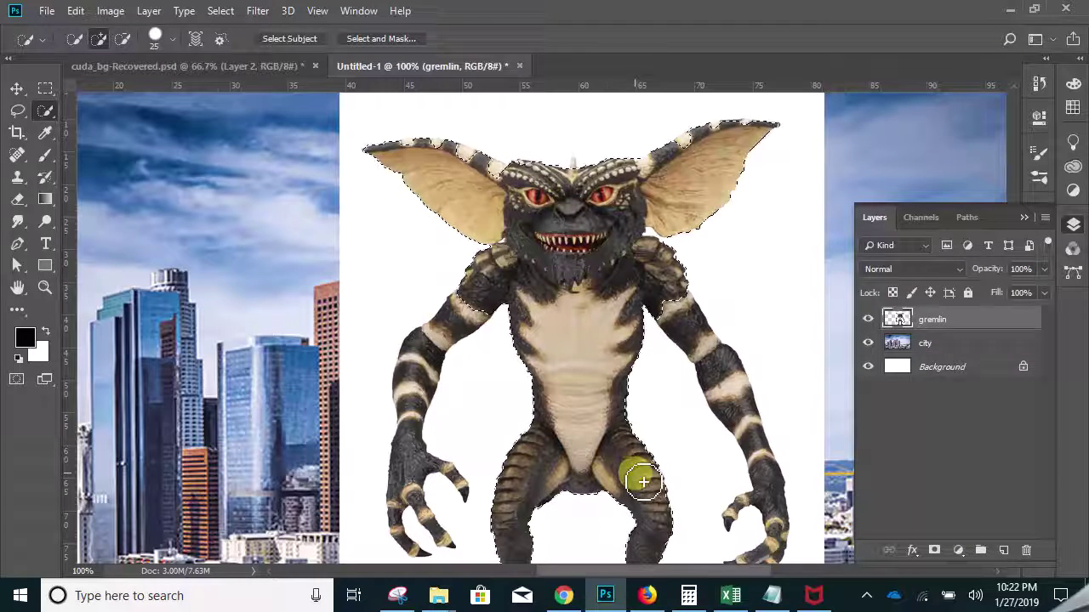
pyautogui.click(476, 299)
pyautogui.moveTo(433, 397)
pyautogui.mouseDown()
pyautogui.moveTo(424, 442)
pyautogui.moveTo(489, 390)
pyautogui.moveTo(497, 263)
pyautogui.mouseUp()
pyautogui.press('space')
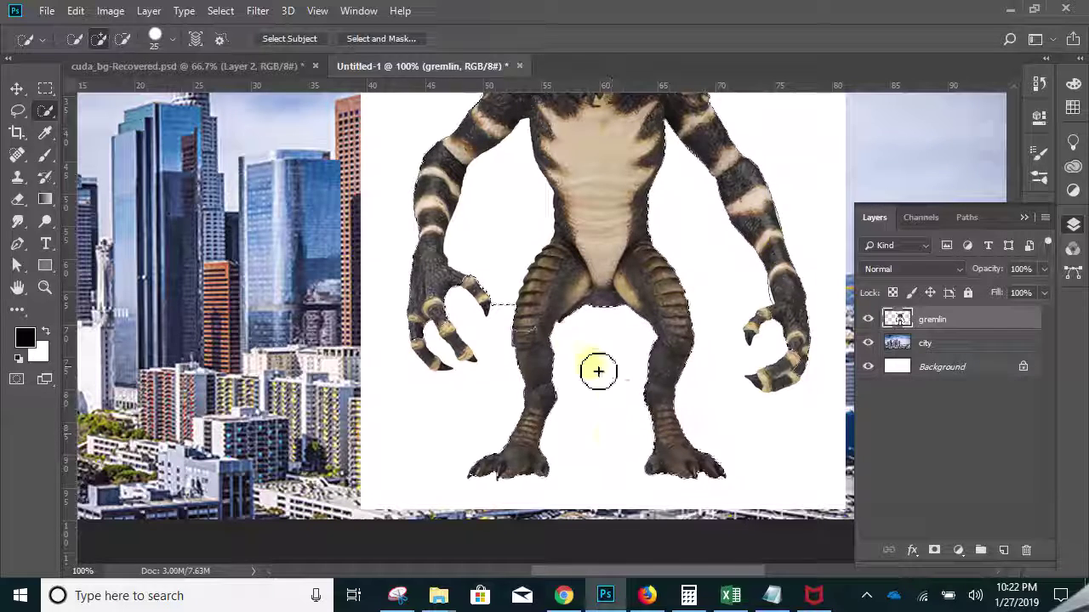
pyautogui.moveTo(496, 310); pyautogui.dragTo(510, 214)
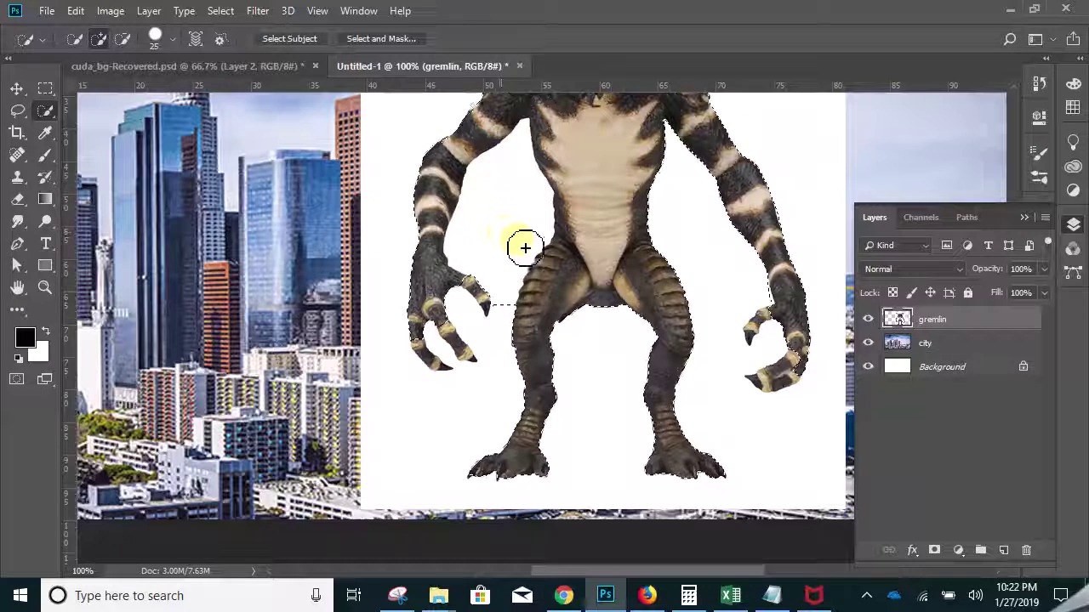
pyautogui.click(122, 40)
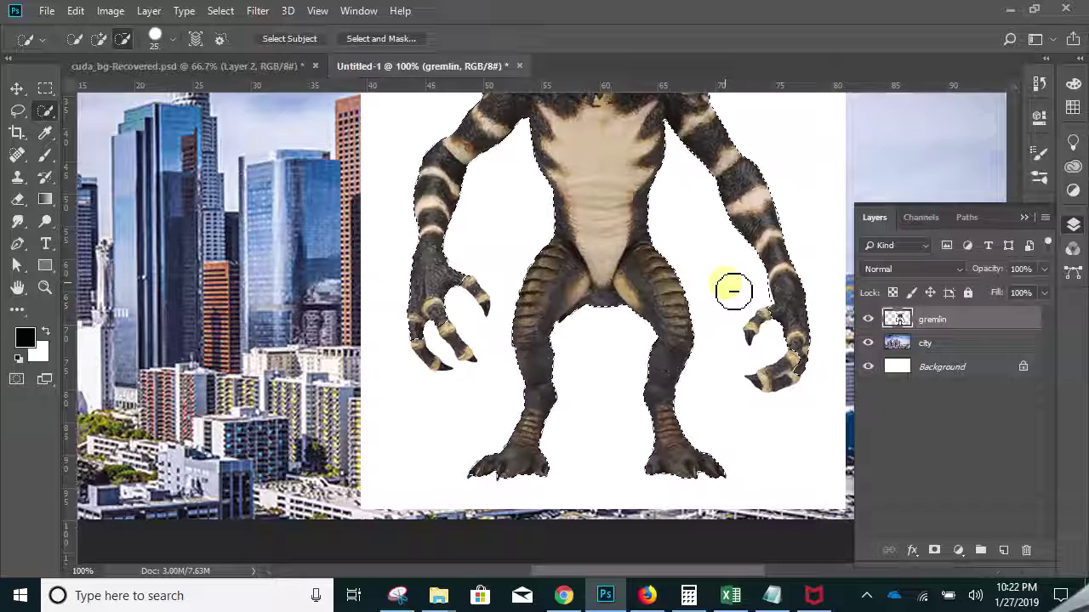
# - Examine the selection's coverage of the gremlin's head, body and fingers in Quick Mask mode, and return to standard mode
pyautogui.click(17, 380)
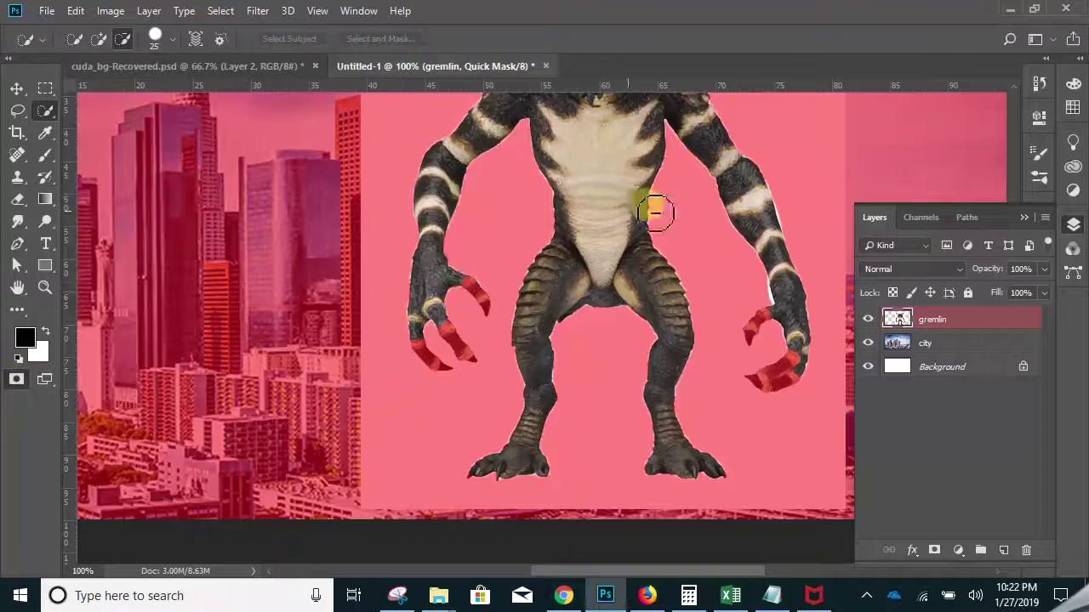
pyautogui.moveTo(674, 199); pyautogui.dragTo(408, 365)
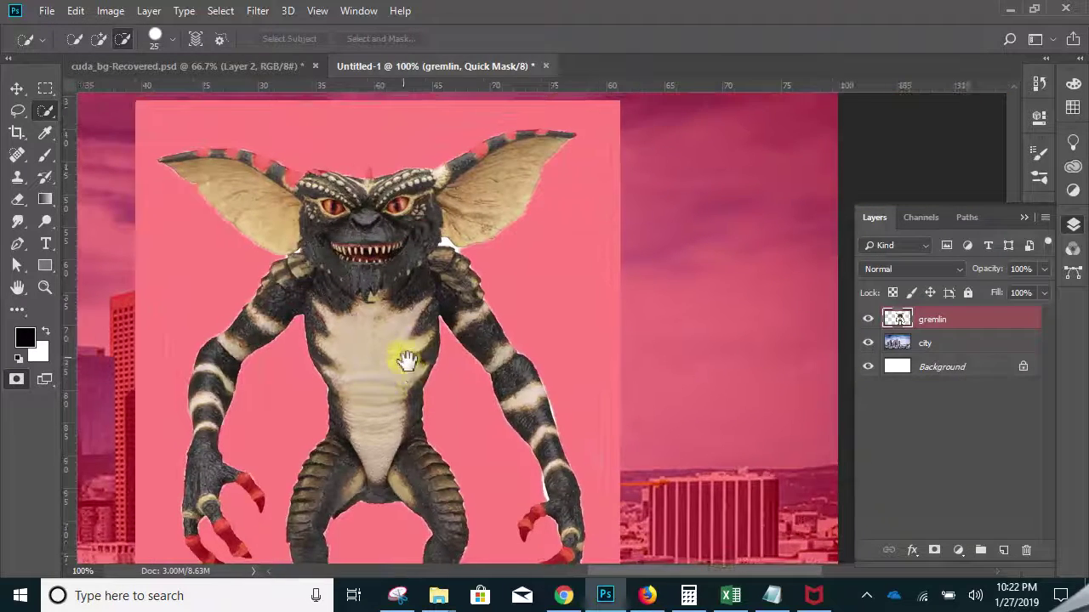
pyautogui.moveTo(382, 428)
pyautogui.mouseDown()
pyautogui.moveTo(396, 369)
pyautogui.moveTo(394, 379)
pyautogui.moveTo(430, 384)
pyautogui.moveTo(420, 367)
pyautogui.mouseUp()
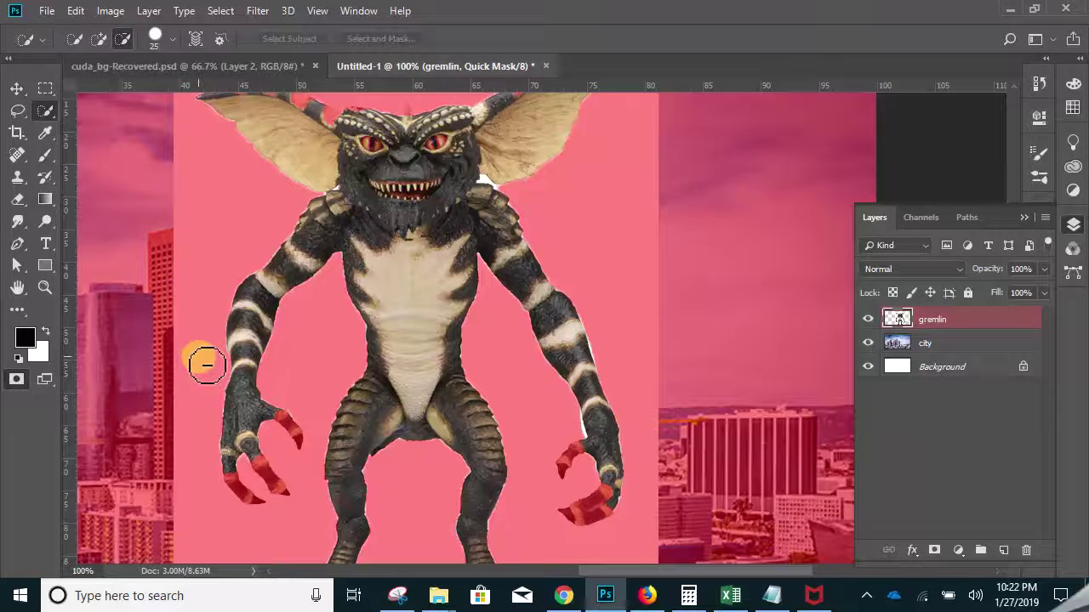
pyautogui.click(19, 382)
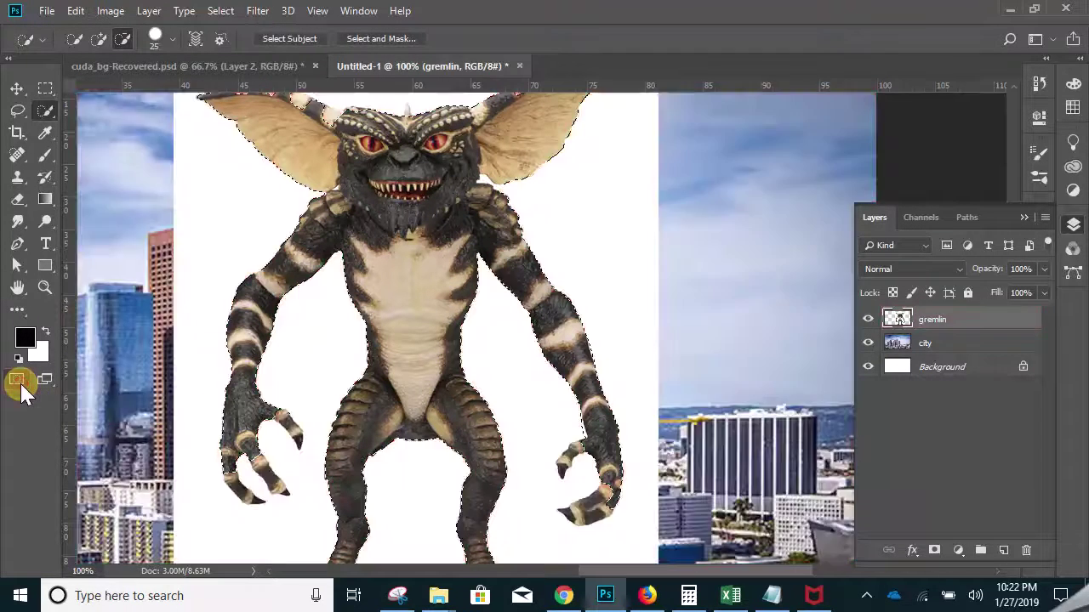
pyautogui.click(18, 382)
pyautogui.click(18, 382)
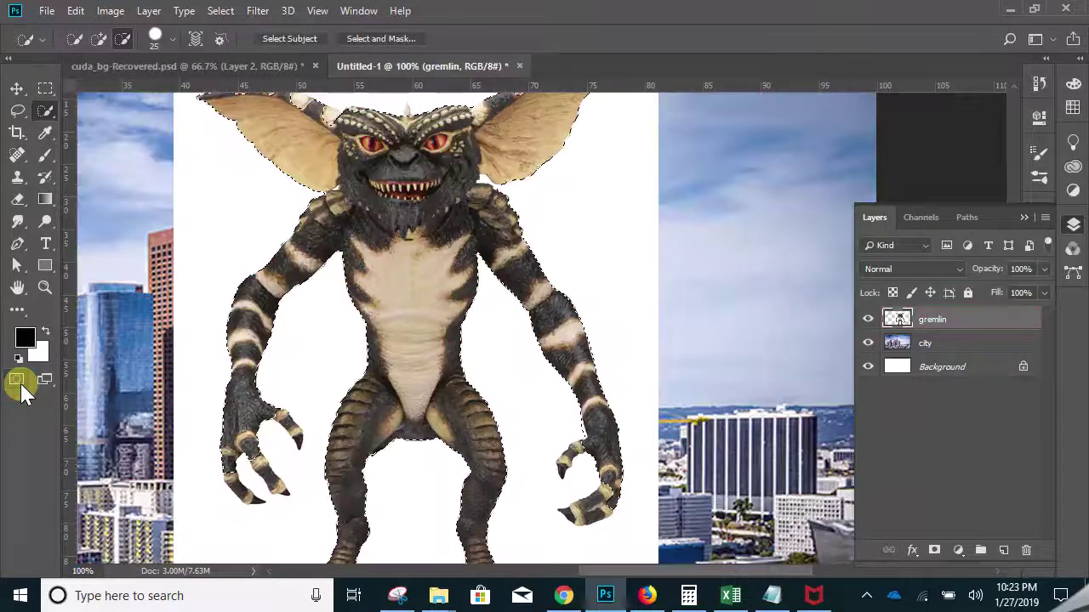
# - Reduce the Quick Selection brush size to 4 and subtract a small area at the middle finger's joint from the selection
pyautogui.keyDown('ctrl'); pyautogui.click(281, 451); pyautogui.keyUp('ctrl')
pyautogui.keyDown('ctrl'); pyautogui.click(281, 452); pyautogui.keyUp('ctrl')
pyautogui.keyDown('ctrl'); pyautogui.click(281, 451); pyautogui.keyUp('ctrl')
pyautogui.keyDown('ctrl'); pyautogui.click(281, 451); pyautogui.keyUp('ctrl')
pyautogui.moveTo(246, 454); pyautogui.dragTo(316, 272)
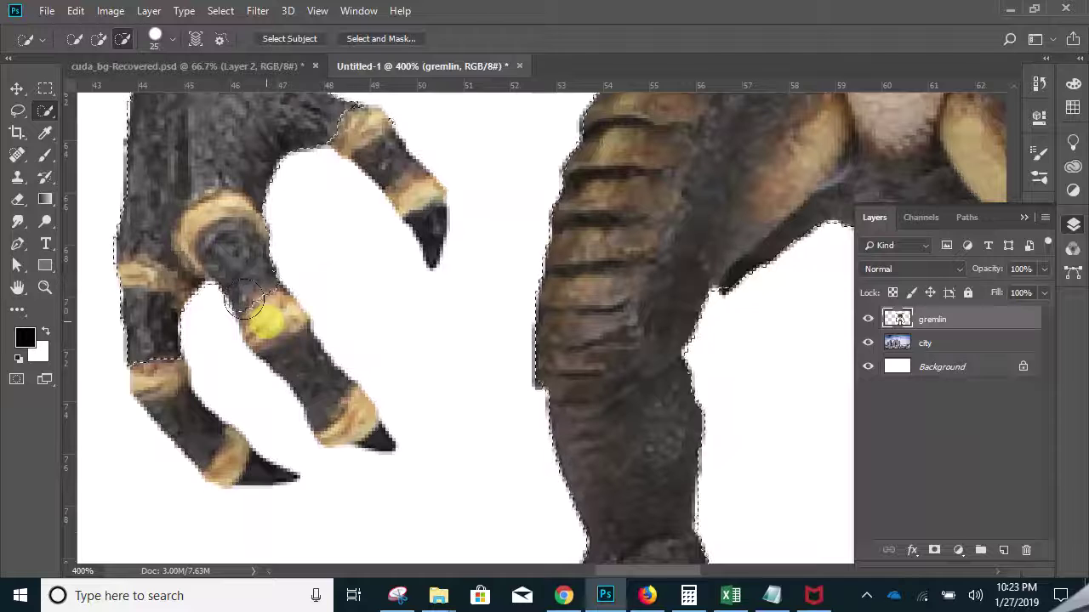
pyautogui.press('[')
pyautogui.press('[')
pyautogui.press('[')
pyautogui.press('[')
pyautogui.press('[')
pyautogui.press('[')
pyautogui.press('[')
pyautogui.press('[')
pyautogui.press('[')
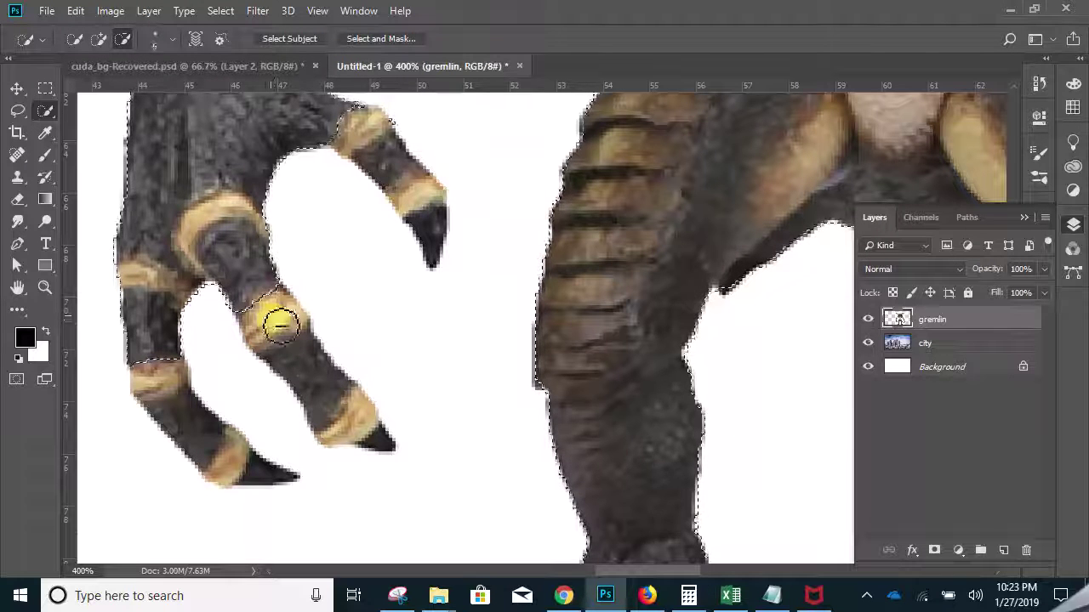
pyautogui.click(257, 300)
pyautogui.click(243, 302)
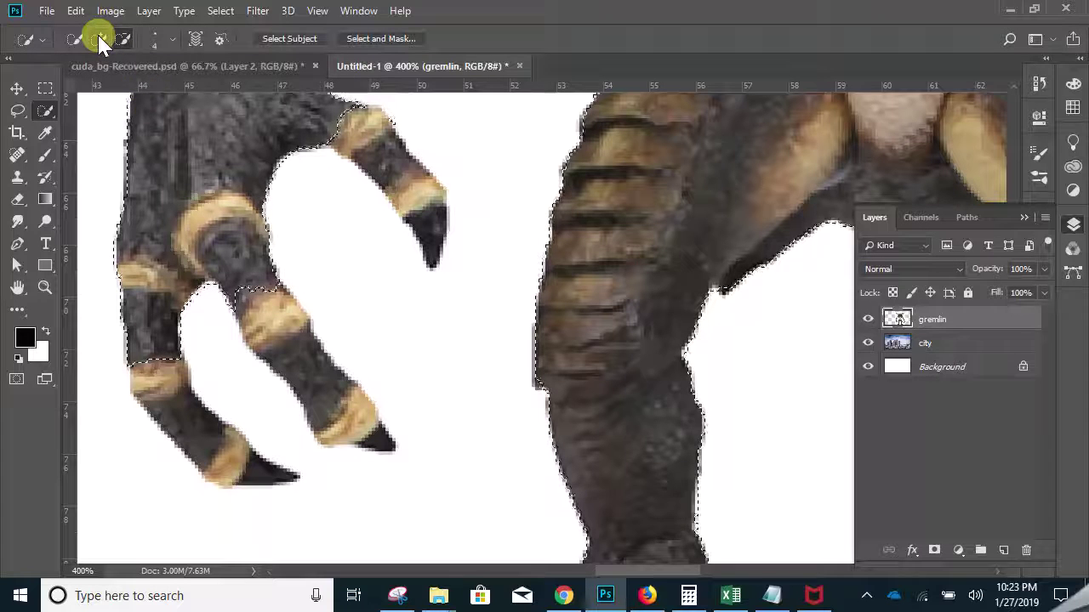
# - Add the rest of the hand's two lower fingers to the Quick Selection, and undo the stroke made between the fingers and thumb
pyautogui.hotkey('alt', 'space')
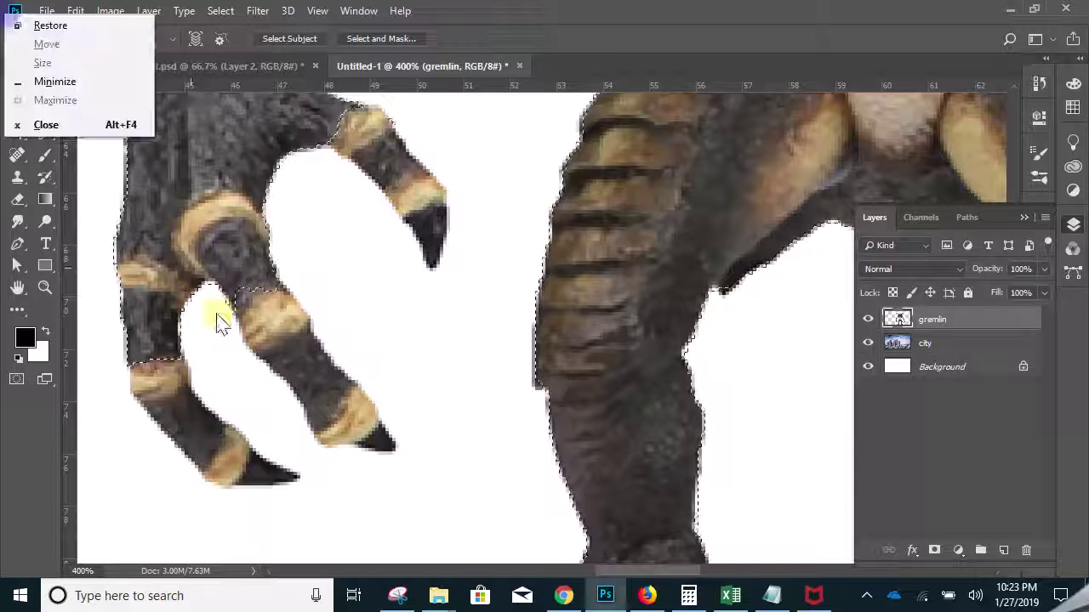
pyautogui.click(250, 284)
pyautogui.click(102, 41)
pyautogui.rightClick(312, 364)
pyautogui.click(277, 319)
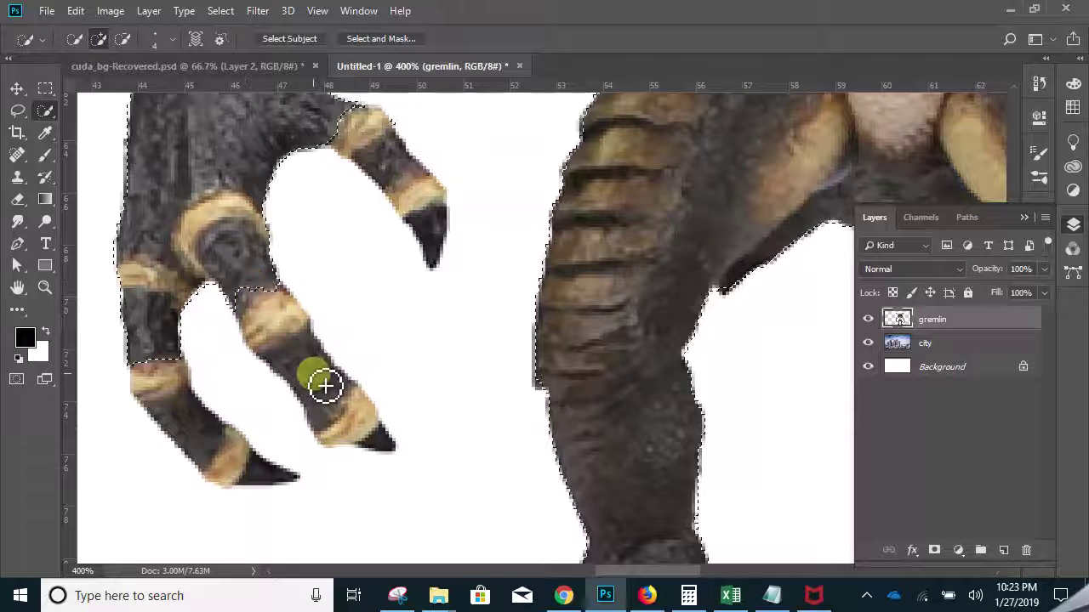
pyautogui.moveTo(264, 281); pyautogui.dragTo(307, 355)
pyautogui.moveTo(326, 401); pyautogui.dragTo(352, 418)
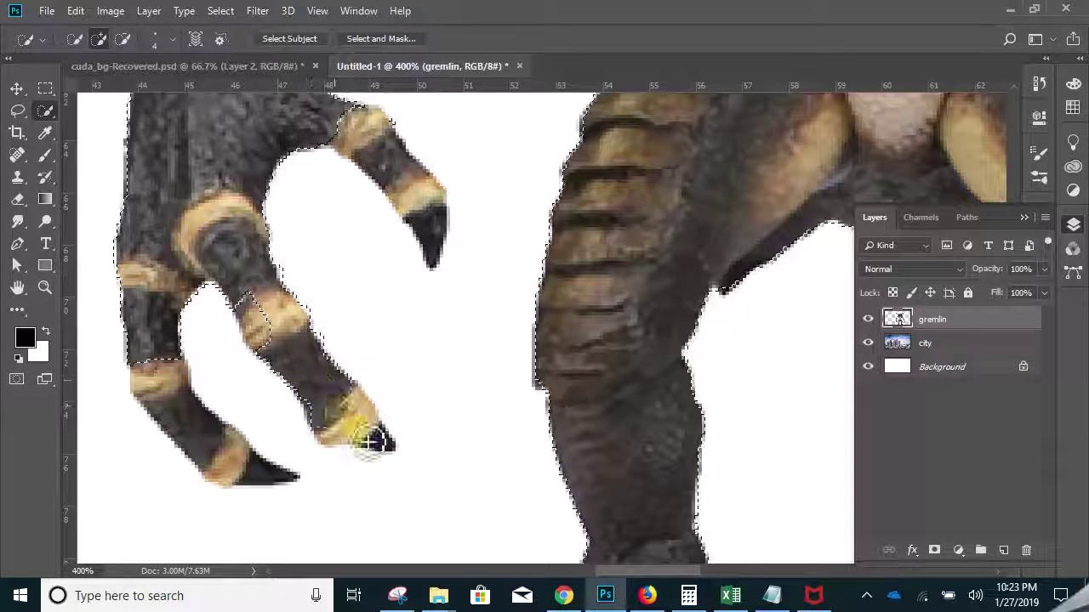
pyautogui.click(403, 335)
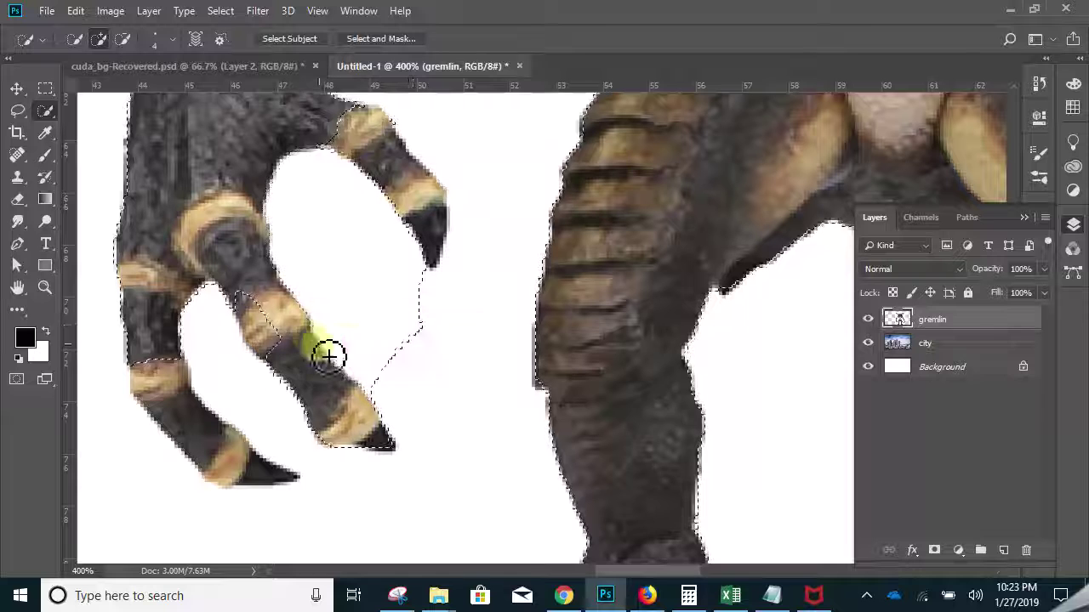
pyautogui.hotkey('ctrl', 'z')
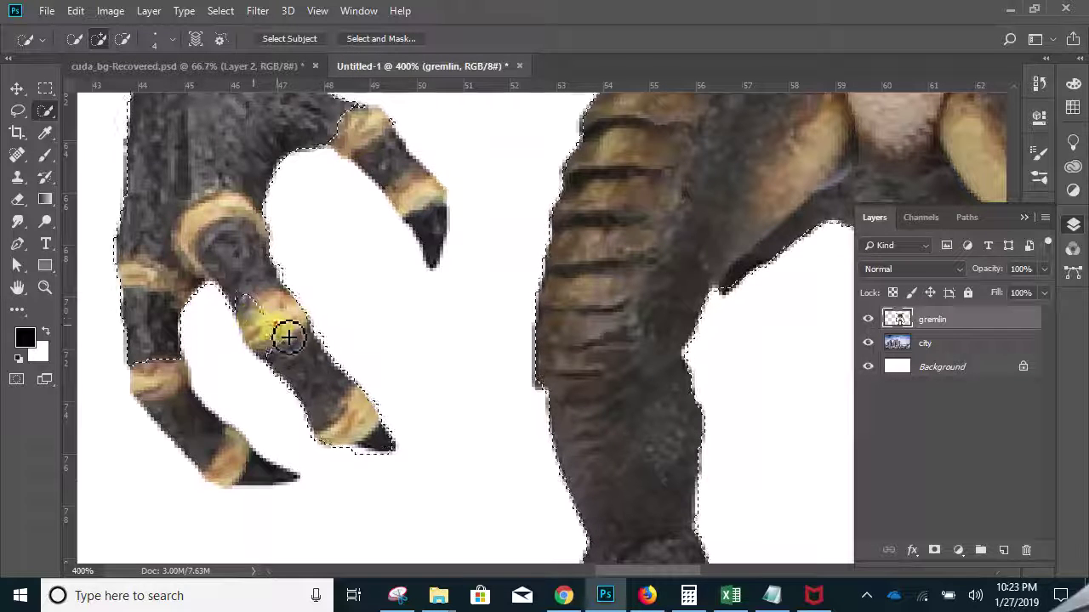
pyautogui.moveTo(264, 333); pyautogui.dragTo(258, 311)
pyautogui.moveTo(151, 377)
pyautogui.mouseDown()
pyautogui.moveTo(202, 435)
pyautogui.moveTo(278, 483)
pyautogui.mouseUp()
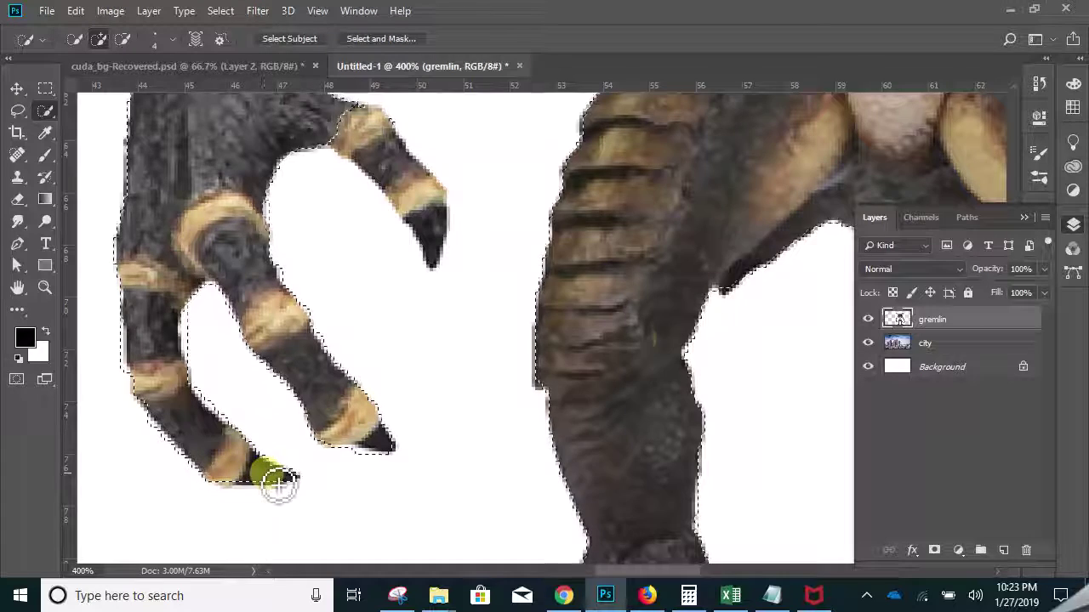
# - Reduce the Quick Selection brush size to 1 and subtract the thin gray gap between the curled fingers of the gremlin's other hand
pyautogui.moveTo(635, 315); pyautogui.dragTo(544, 469)
pyautogui.moveTo(649, 270)
pyautogui.mouseDown()
pyautogui.moveTo(535, 413)
pyautogui.moveTo(492, 444)
pyautogui.mouseUp()
pyautogui.moveTo(738, 183); pyautogui.dragTo(431, 439)
pyautogui.scroll(-1, 594, 298)
pyautogui.moveTo(637, 400); pyautogui.dragTo(439, 246)
pyautogui.moveTo(572, 383); pyautogui.dragTo(408, 106)
pyautogui.moveTo(551, 400); pyautogui.dragTo(517, 294)
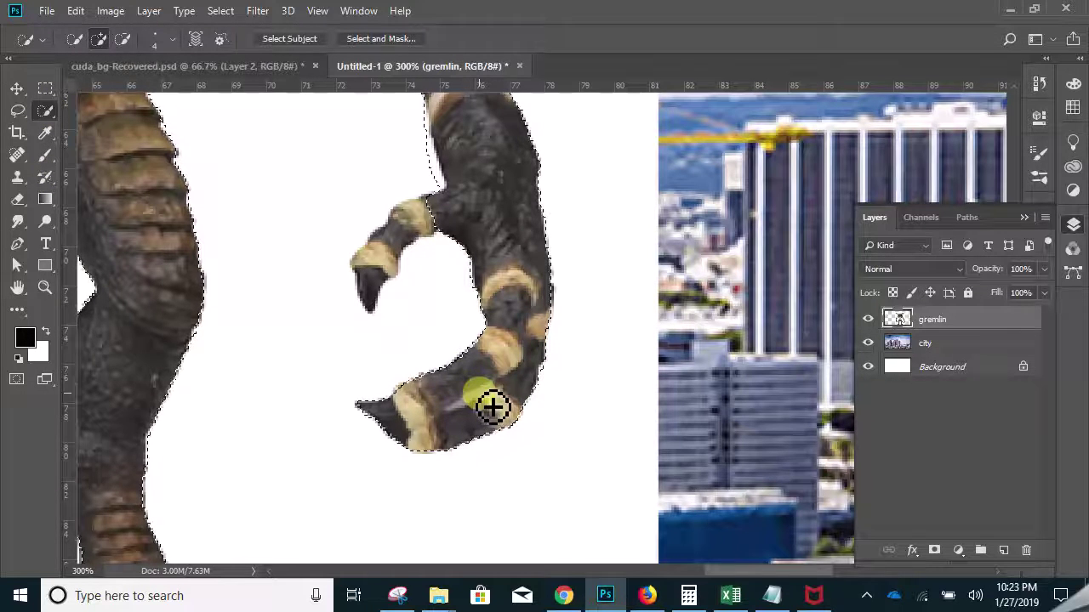
pyautogui.click(122, 38)
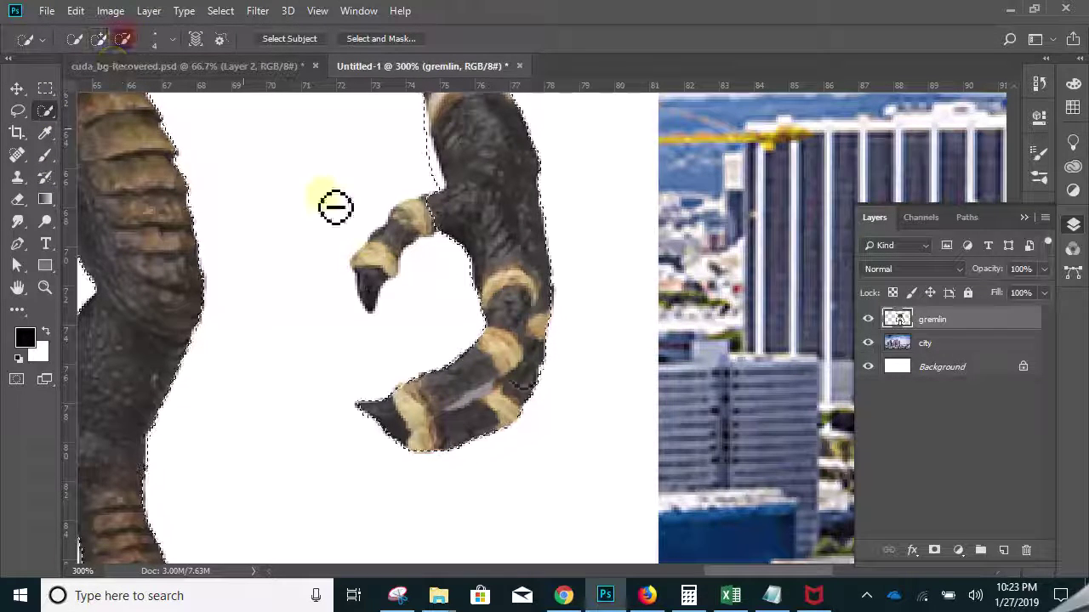
pyautogui.keyDown('ctrl'); pyautogui.click(475, 390); pyautogui.keyUp('ctrl')
pyautogui.keyDown('ctrl'); pyautogui.click(475, 391); pyautogui.keyUp('ctrl')
pyautogui.keyDown('ctrl'); pyautogui.click(475, 391); pyautogui.keyUp('ctrl')
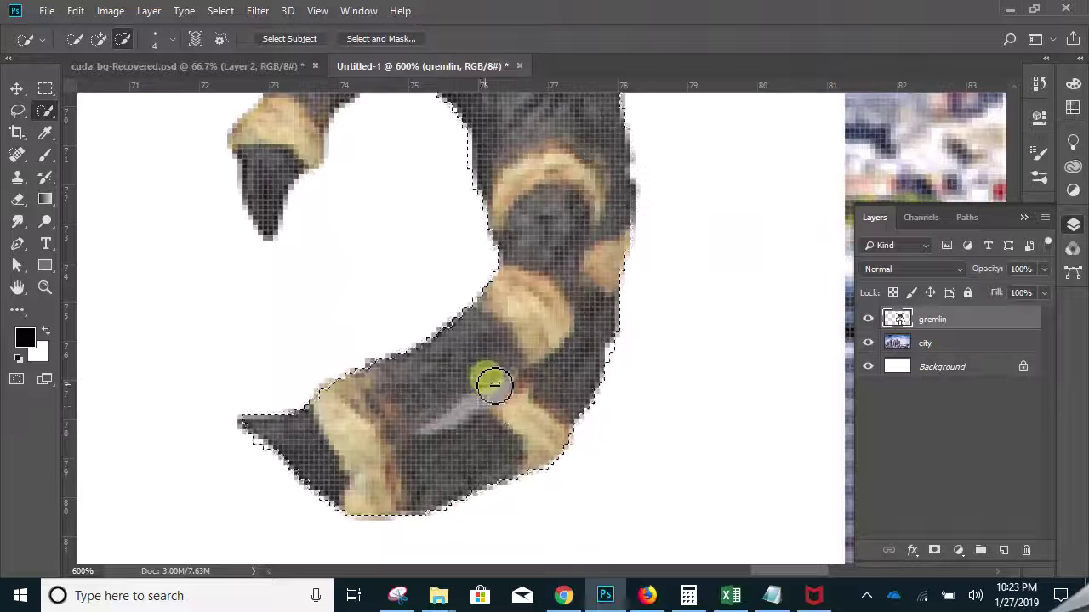
pyautogui.press('[')
pyautogui.press('[')
pyautogui.press('[')
pyautogui.moveTo(506, 389); pyautogui.dragTo(498, 408)
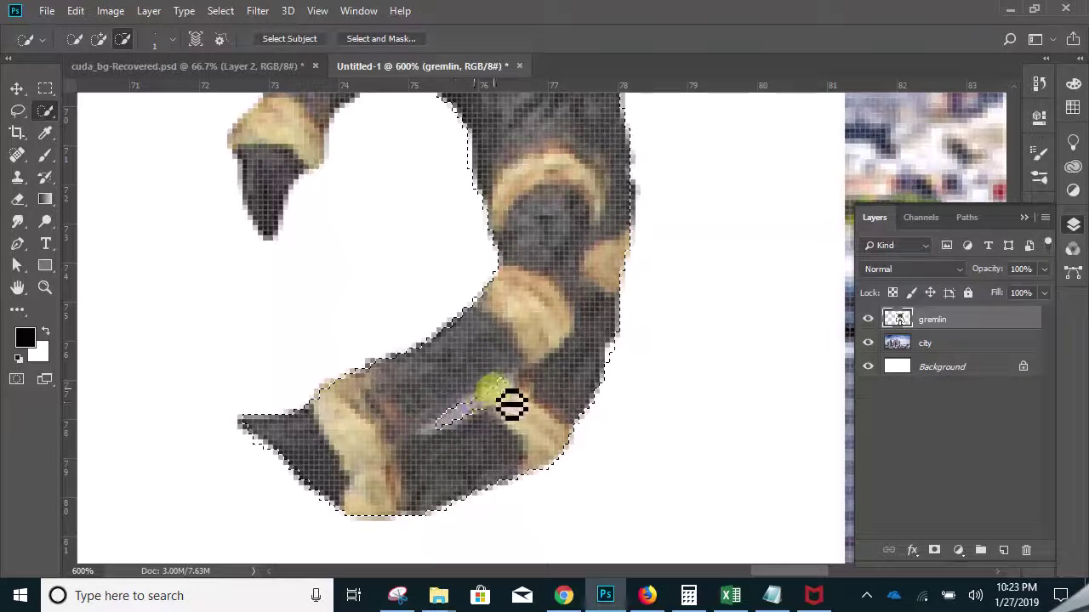
pyautogui.moveTo(427, 432); pyautogui.dragTo(425, 433)
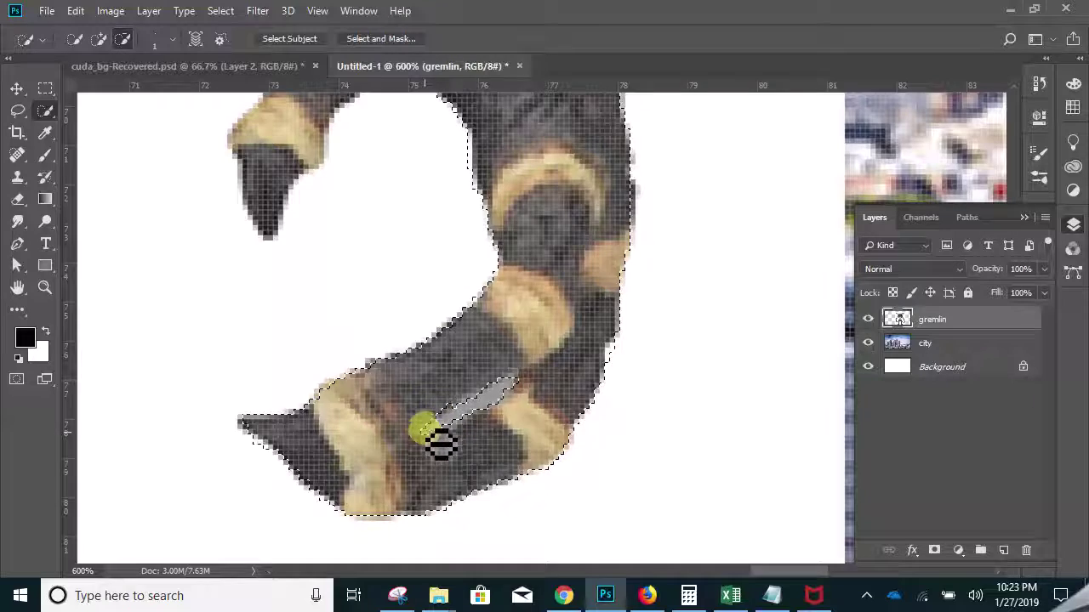
# - Set the Quick Selection brush size to 25 and add the missing parts of the gremlin's ears and shoulder to the selection
pyautogui.keyDown('alt'); pyautogui.click(502, 271); pyautogui.keyUp('alt')
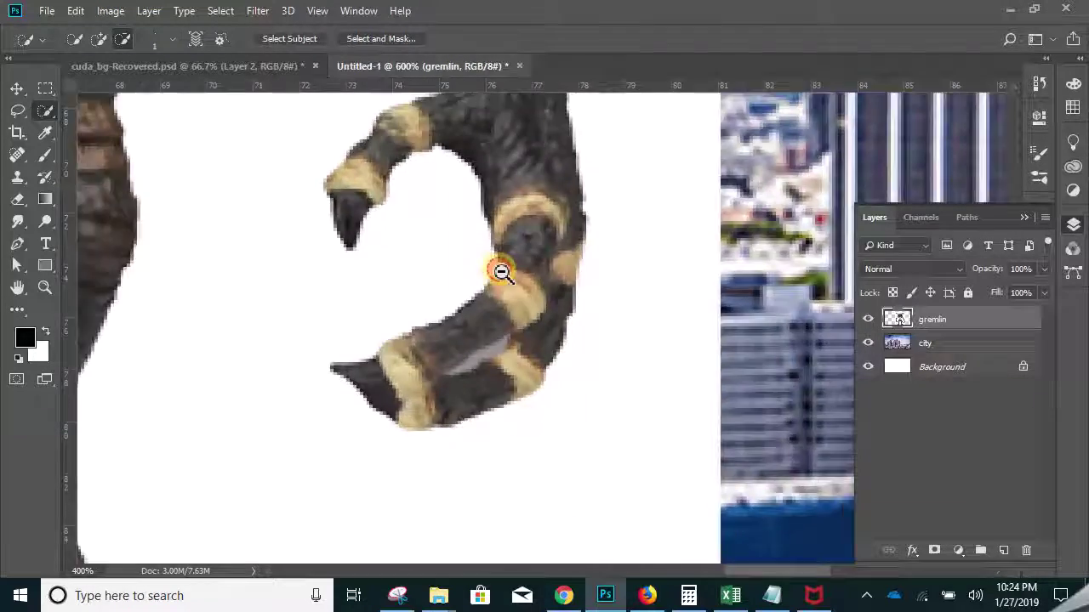
pyautogui.keyDown('ctrl'); pyautogui.click(449, 232); pyautogui.keyUp('ctrl')
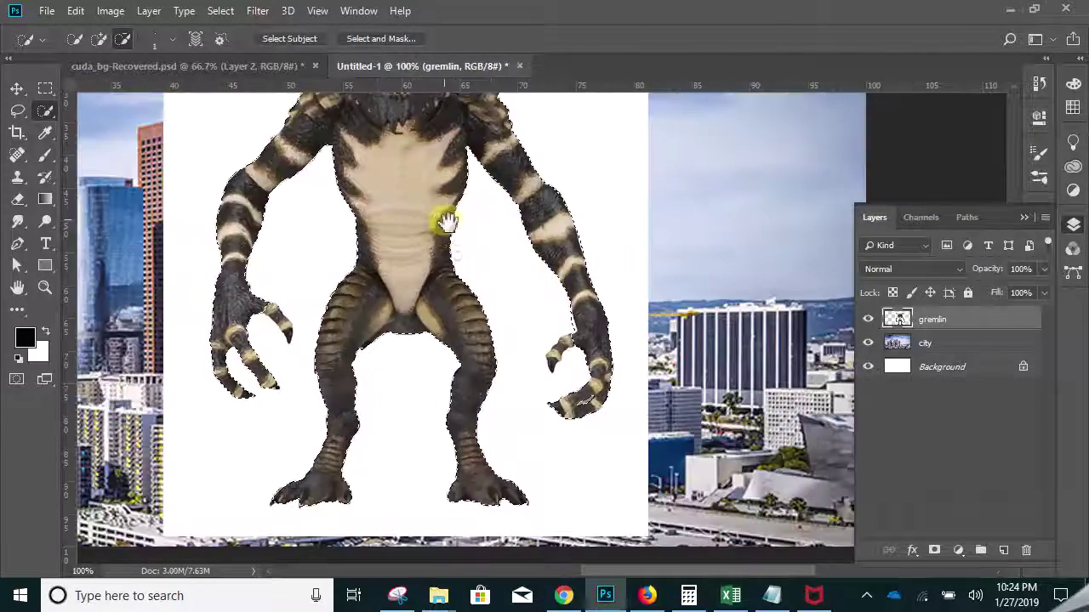
pyautogui.moveTo(446, 223); pyautogui.dragTo(463, 336)
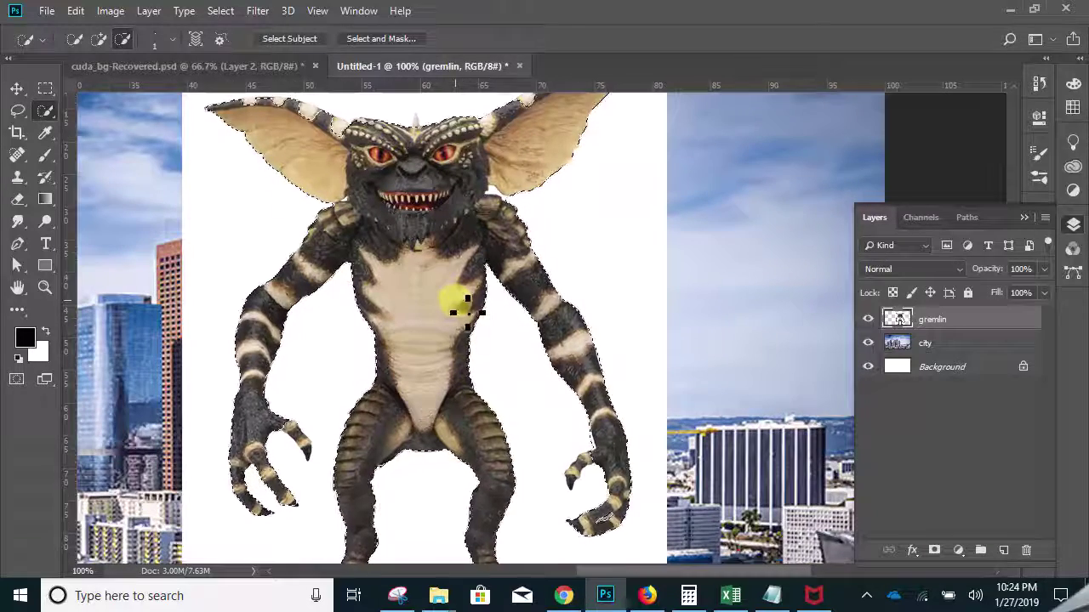
pyautogui.press('Delete')
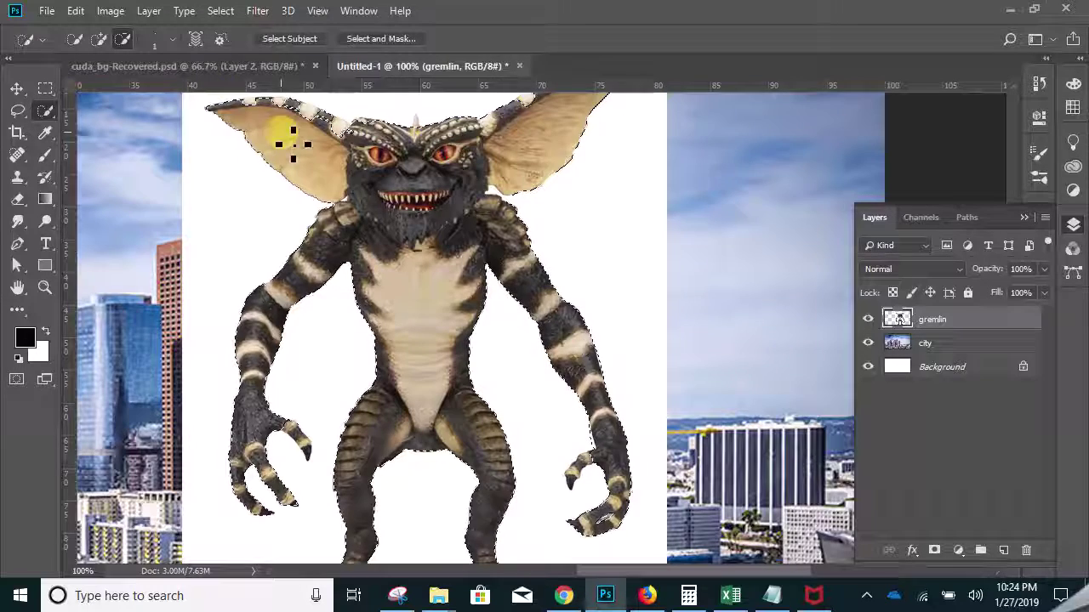
pyautogui.press(']')
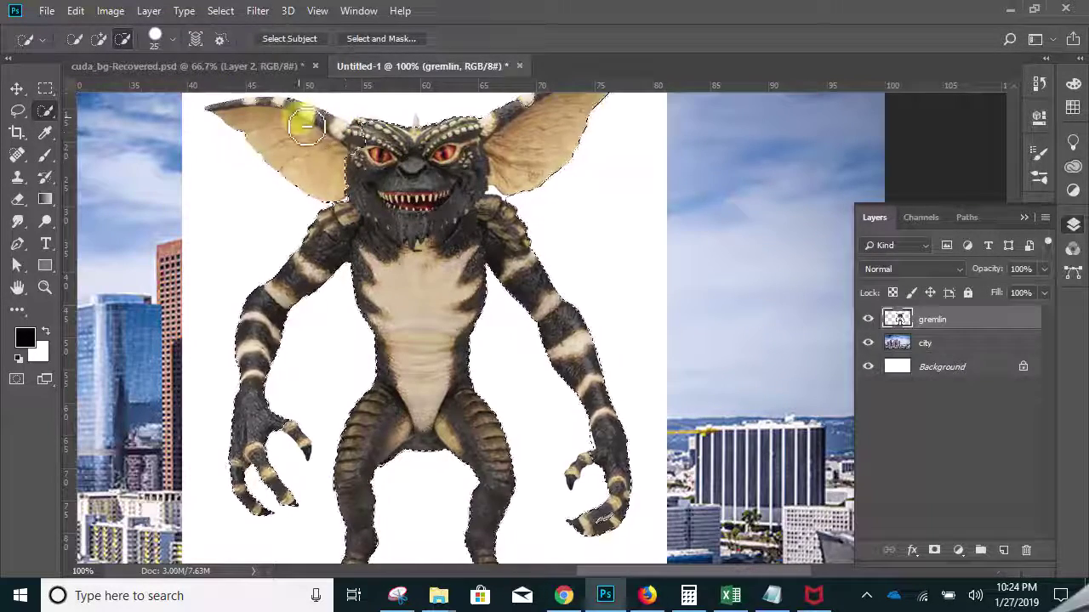
pyautogui.click(98, 39)
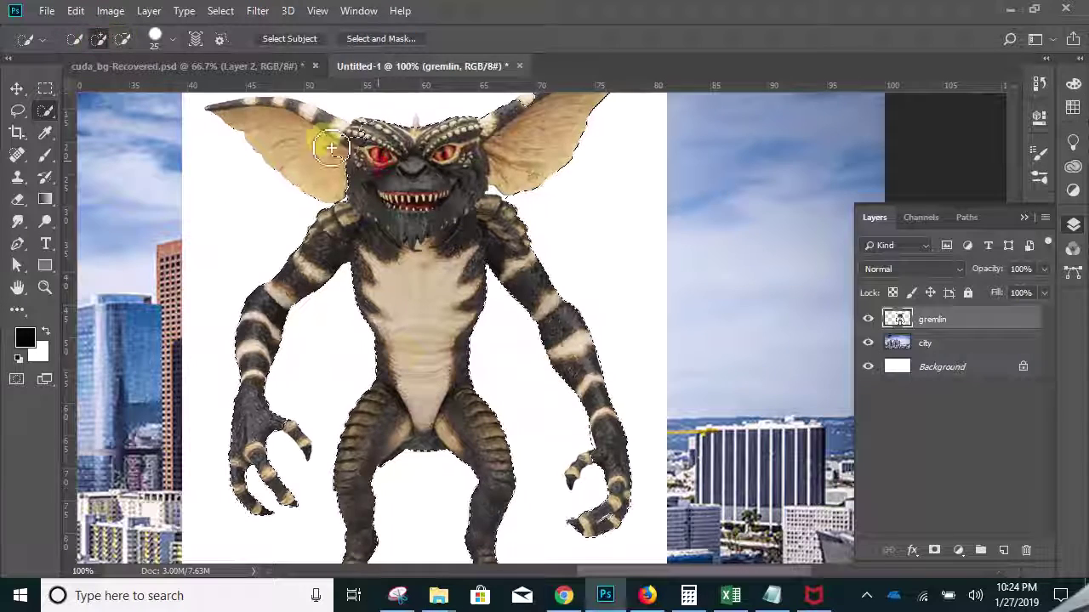
pyautogui.moveTo(301, 125); pyautogui.dragTo(340, 139)
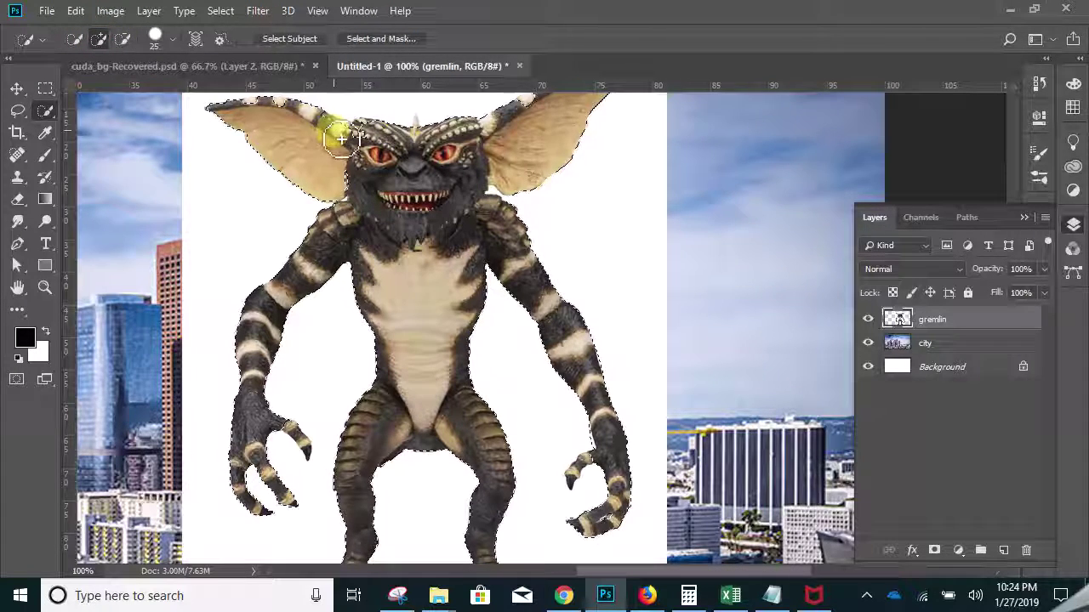
pyautogui.moveTo(490, 157); pyautogui.dragTo(500, 149)
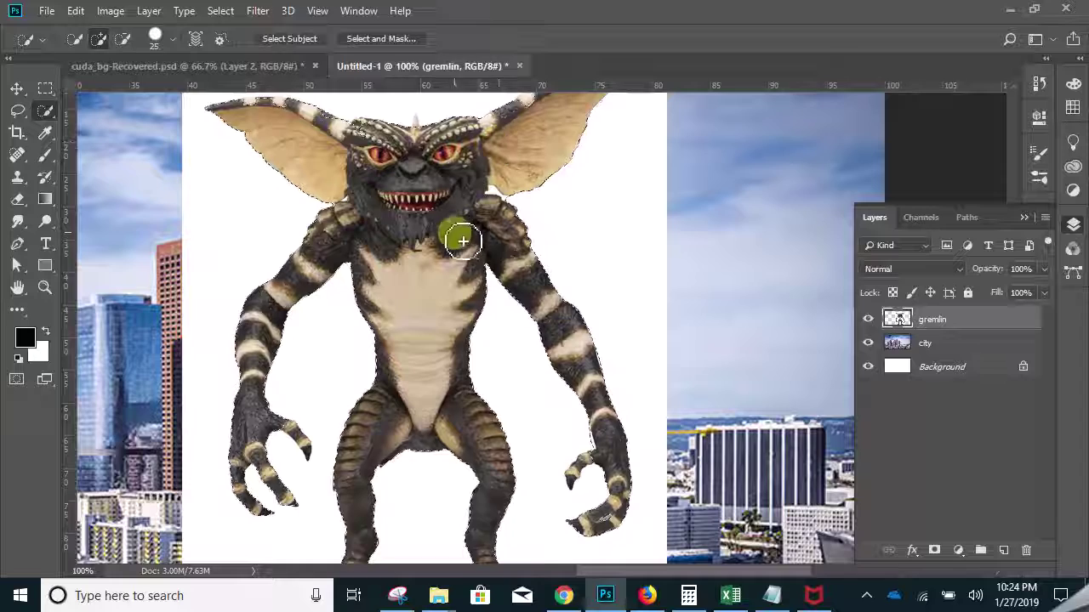
pyautogui.moveTo(530, 248); pyautogui.dragTo(532, 245)
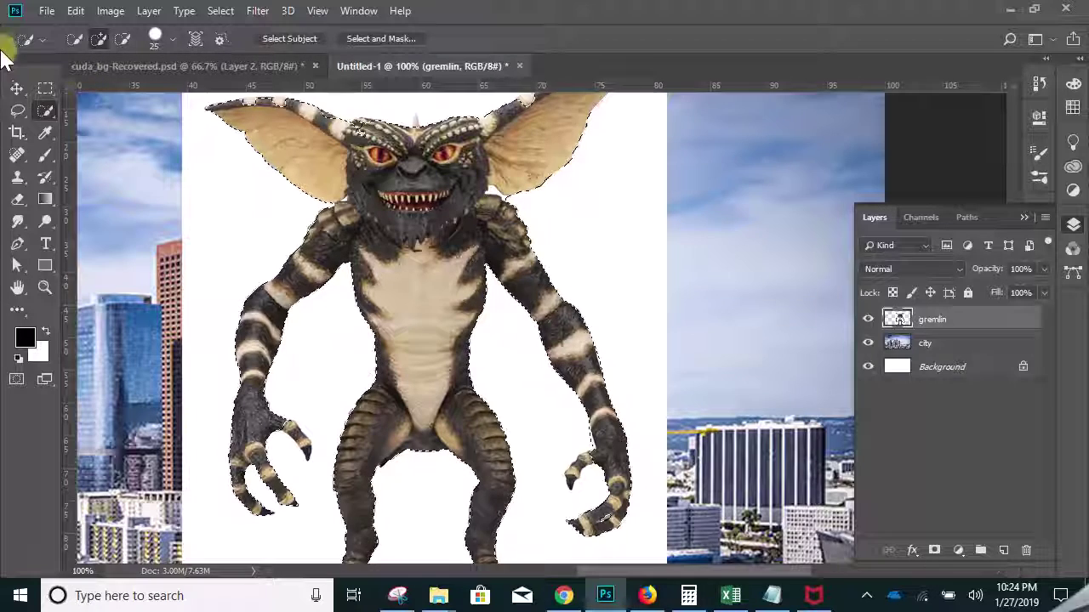
# - Copy the selected gremlin to a new layer and hide the original gremlin layer
pyautogui.moveTo(481, 251); pyautogui.dragTo(433, 231)
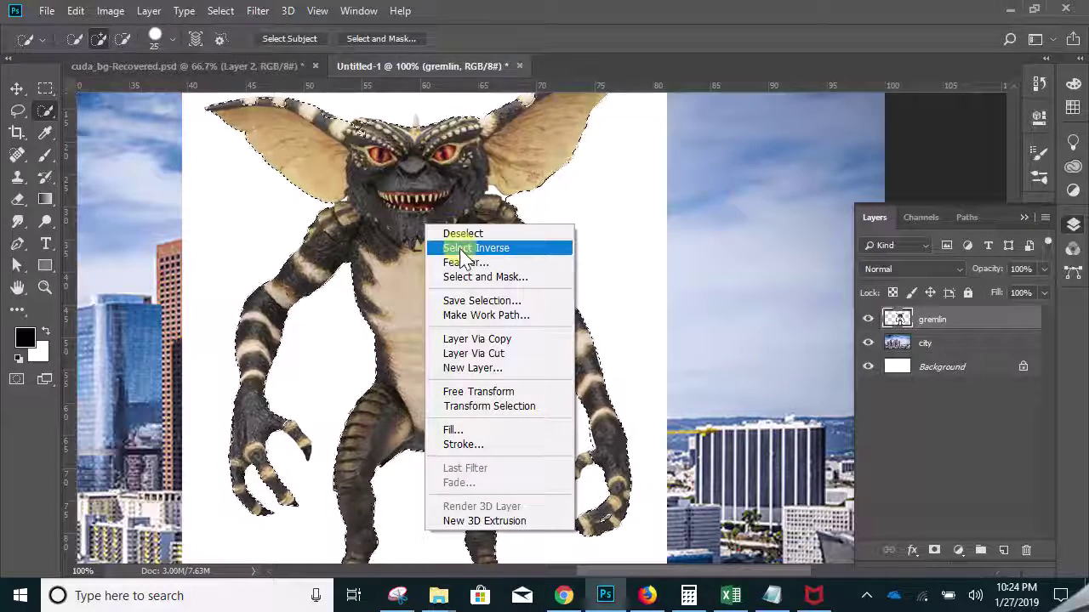
pyautogui.click(220, 12)
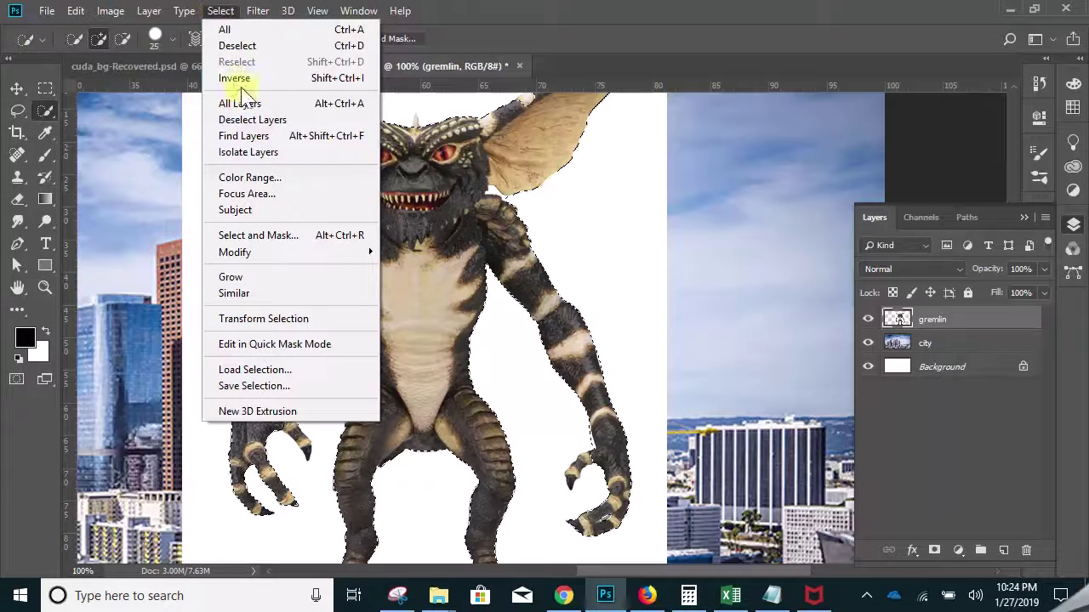
pyautogui.click(17, 89)
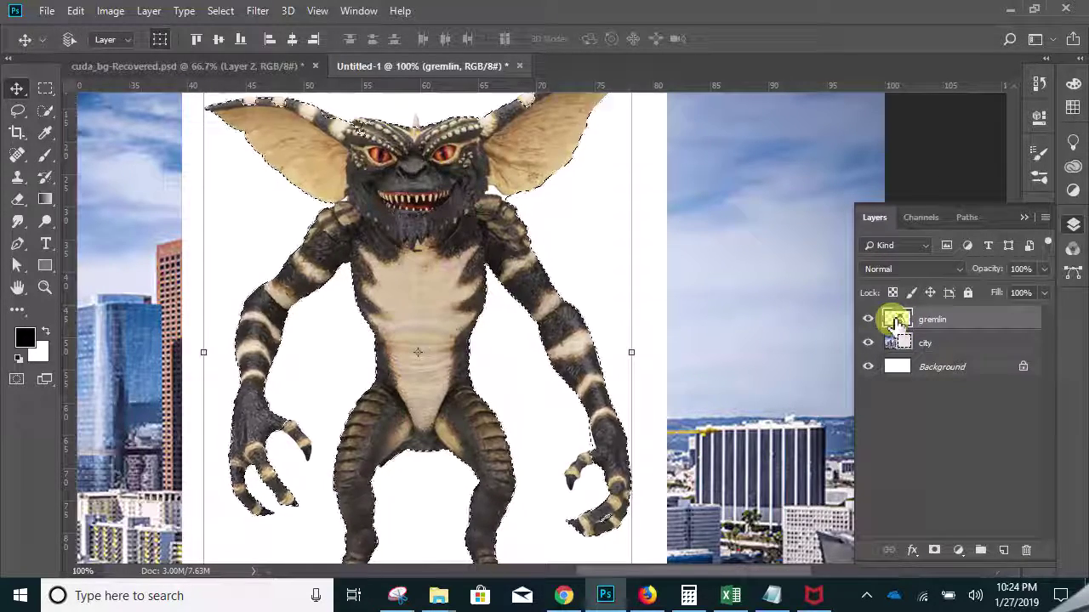
pyautogui.hotkey('ctrl', 'j')
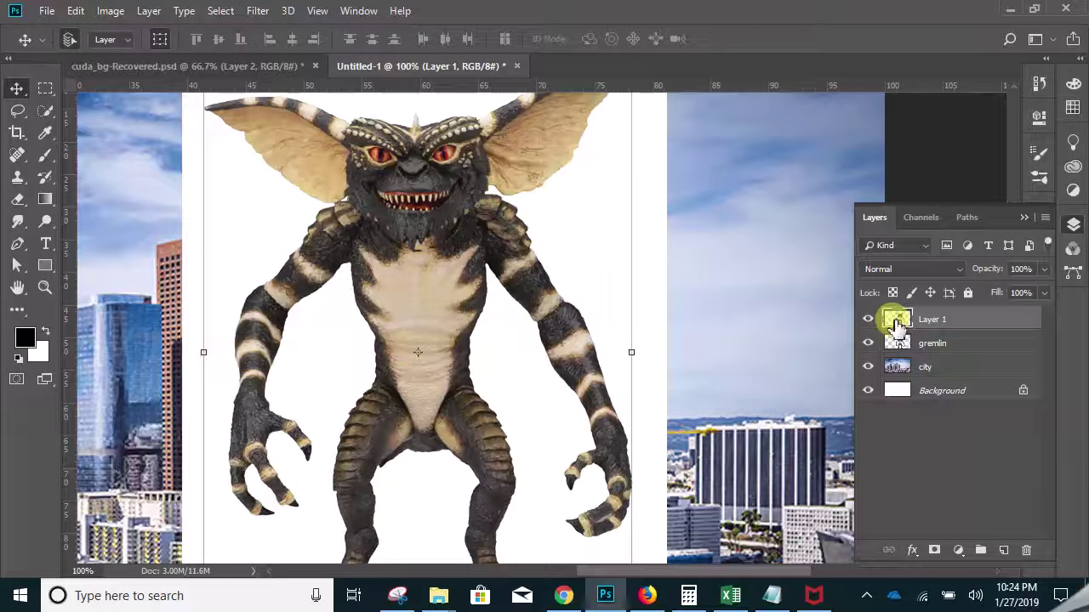
pyautogui.click(867, 345)
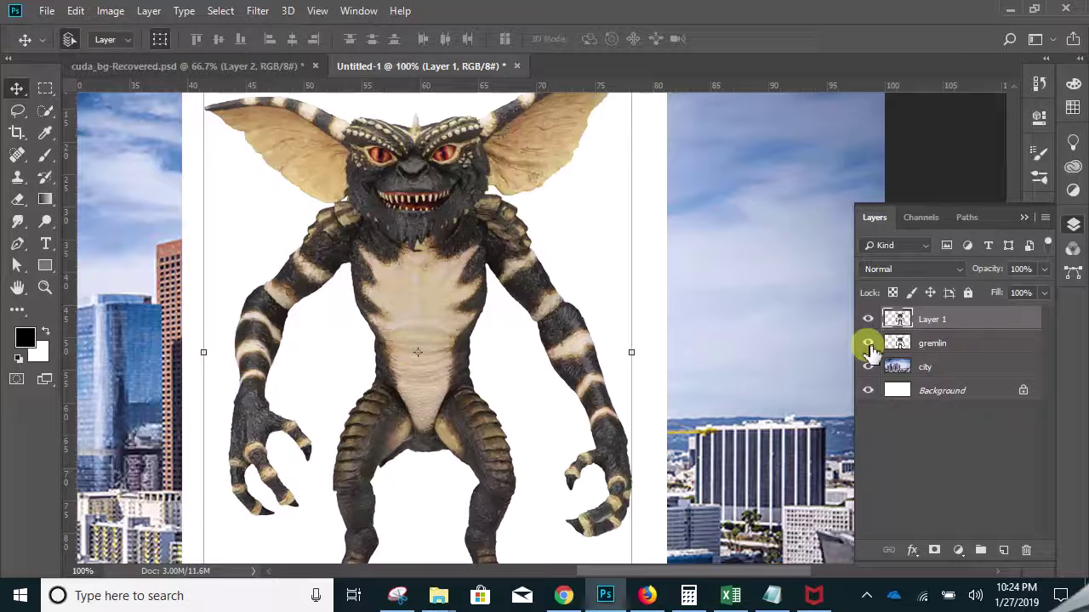
pyautogui.click(868, 345)
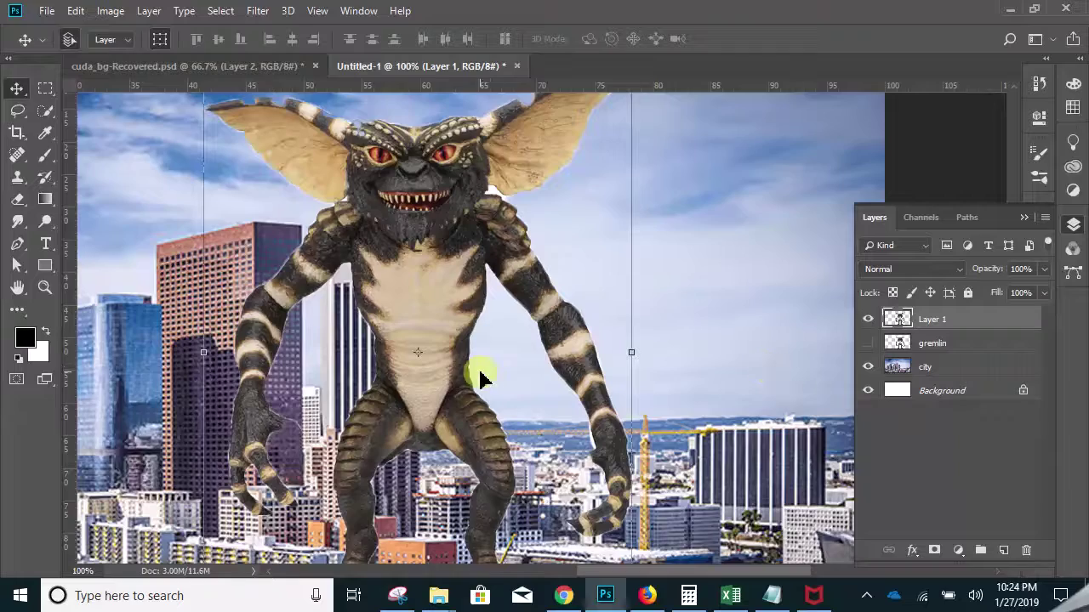
# - Examine the edges of the cut-out gremlin against the city, especially around the hand and between the fingers
pyautogui.keyDown('ctrl'); pyautogui.click(571, 428); pyautogui.keyUp('ctrl')
pyautogui.keyDown('ctrl'); pyautogui.click(571, 428); pyautogui.keyUp('ctrl')
pyautogui.keyDown('ctrl'); pyautogui.click(571, 433); pyautogui.keyUp('ctrl')
pyautogui.moveTo(517, 432); pyautogui.dragTo(635, 328)
pyautogui.keyDown('alt'); pyautogui.click(532, 351); pyautogui.keyUp('alt')
pyautogui.keyDown('alt'); pyautogui.click(532, 349); pyautogui.keyUp('alt')
pyautogui.keyDown('alt'); pyautogui.click(533, 350); pyautogui.keyUp('alt')
pyautogui.keyDown('alt'); pyautogui.click(532, 350); pyautogui.keyUp('alt')
pyautogui.moveTo(475, 239); pyautogui.dragTo(436, 303)
pyautogui.keyDown('ctrl'); pyautogui.click(430, 262); pyautogui.keyUp('ctrl')
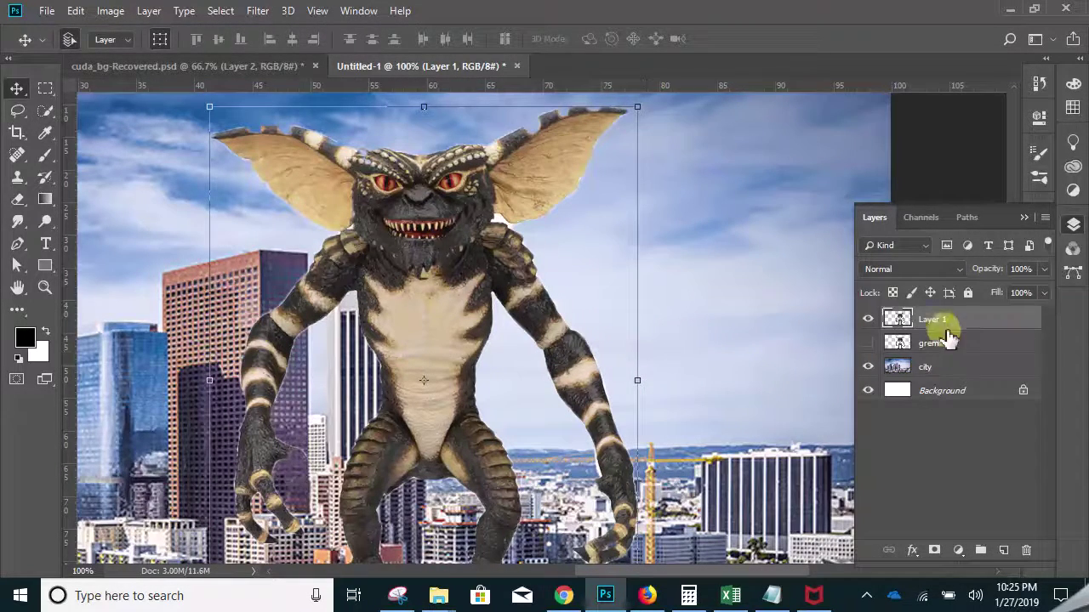
# - Delete Layer 1, and unhide and duplicate the original gremlin layer
pyautogui.moveTo(965, 319); pyautogui.dragTo(1026, 550)
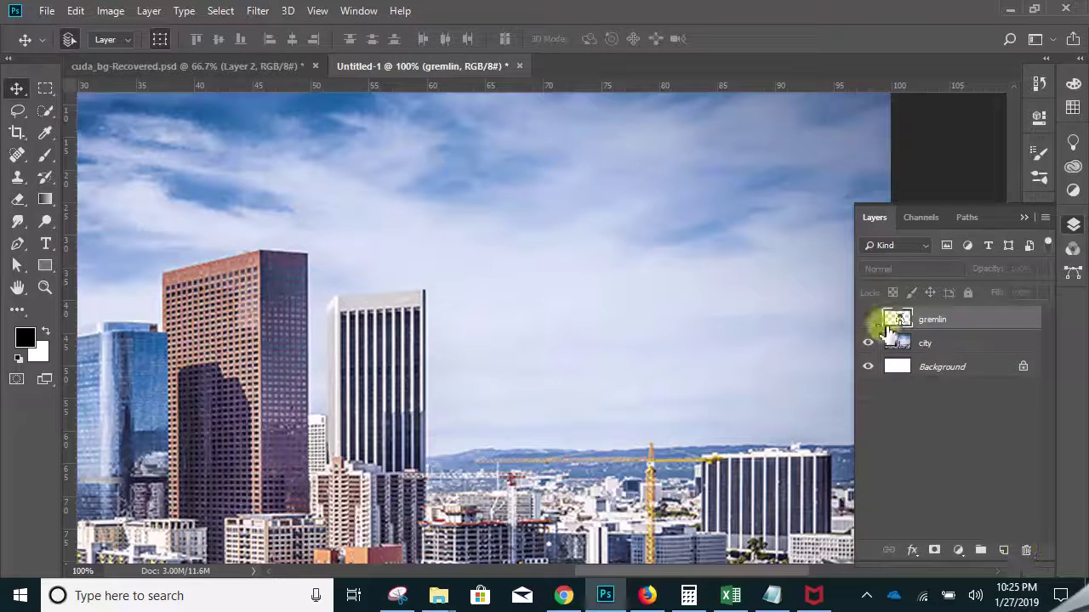
pyautogui.click(867, 319)
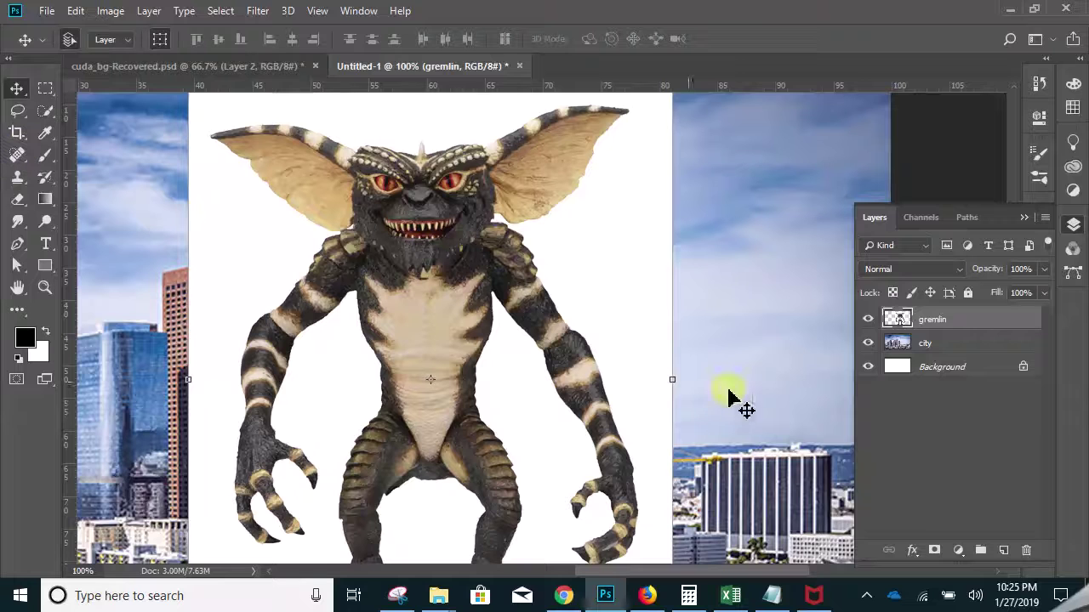
pyautogui.moveTo(985, 330); pyautogui.dragTo(1004, 551)
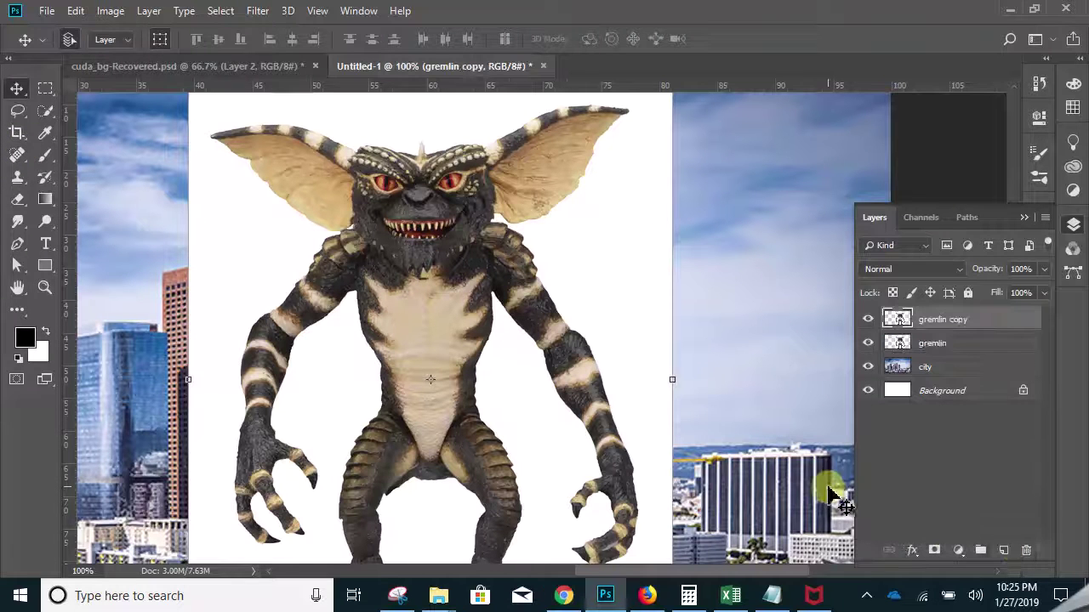
# - Delete the white background from the gremlin copy using the Magic Wand, hide the original gremlin layer, and clear the selection
pyautogui.click(47, 119)
pyautogui.click(75, 126)
pyautogui.click(284, 255)
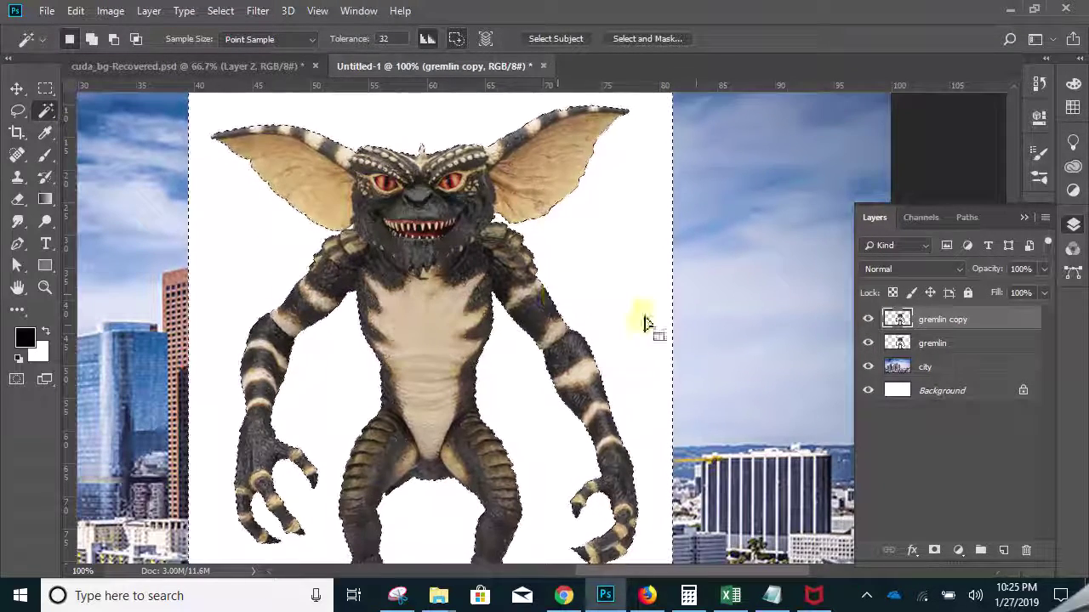
pyautogui.click(868, 344)
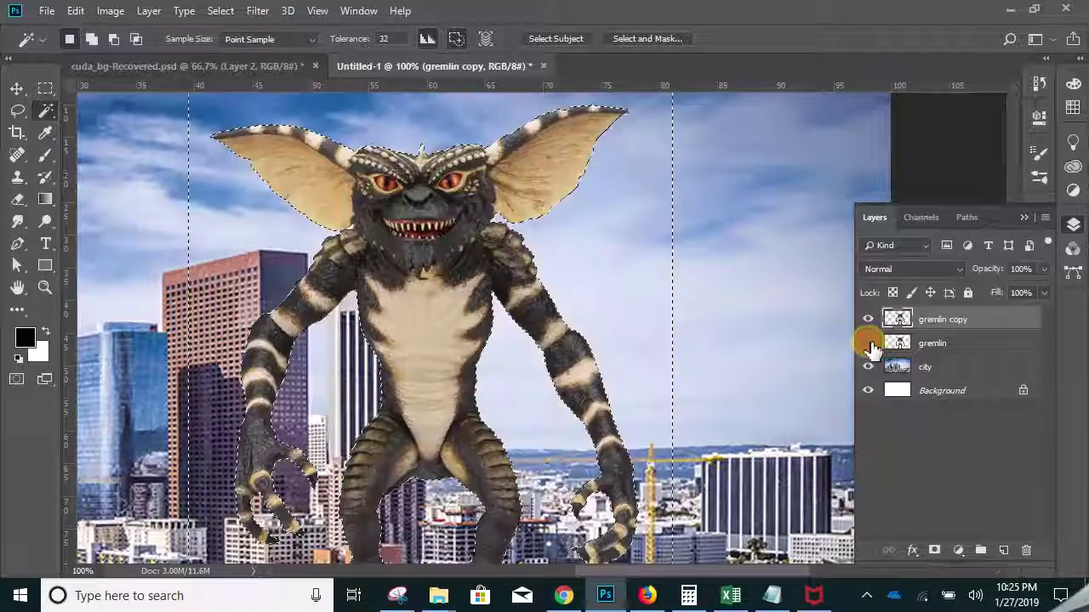
pyautogui.scroll(-2, 485, 333)
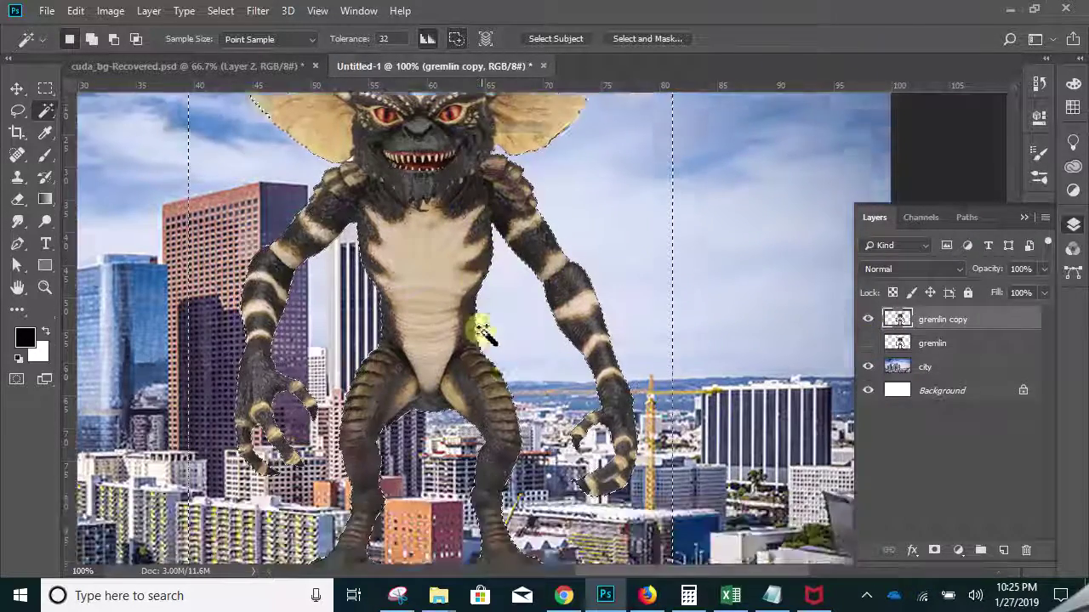
pyautogui.scroll(-3, 483, 330)
pyautogui.scroll(3, 483, 330)
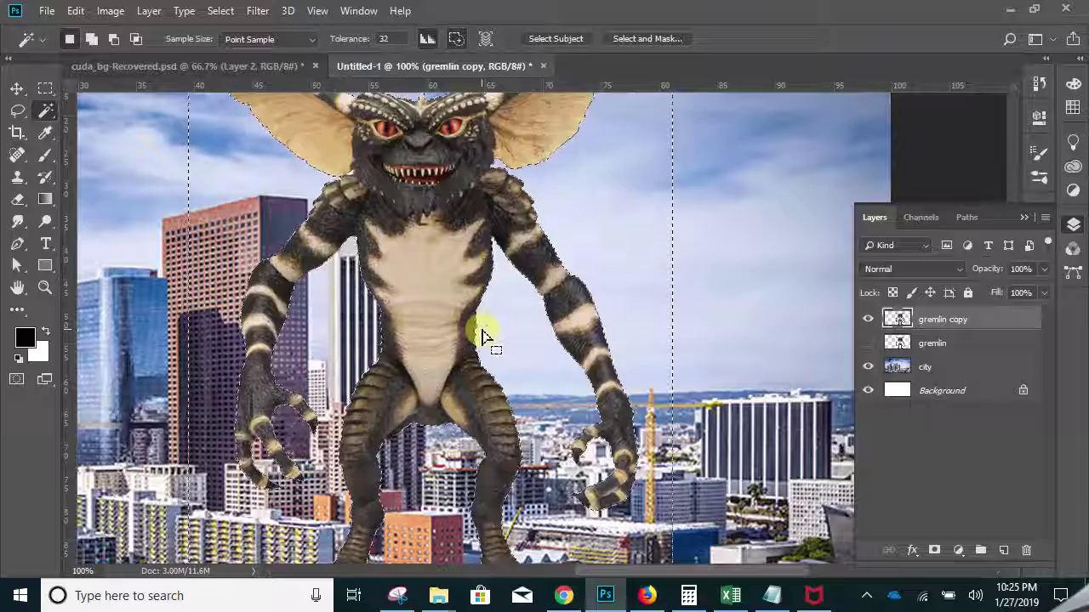
pyautogui.hotkey('ctrl', 'd')
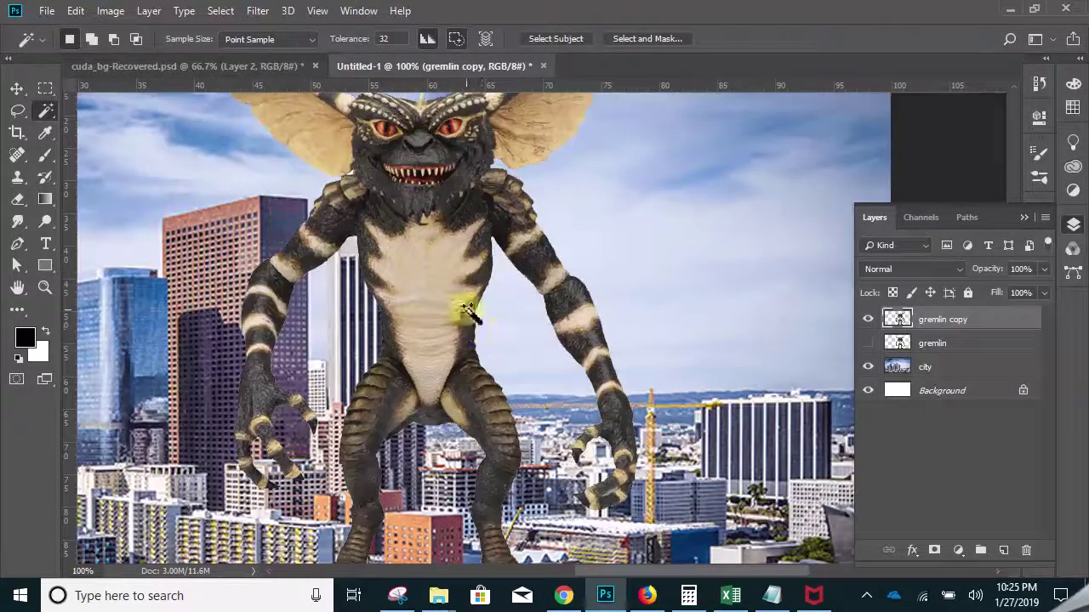
# - Move the gremlin copy slightly to the right over the city, keeping it at the same height
pyautogui.keyDown('alt'); pyautogui.click(477, 279); pyautogui.keyUp('alt')
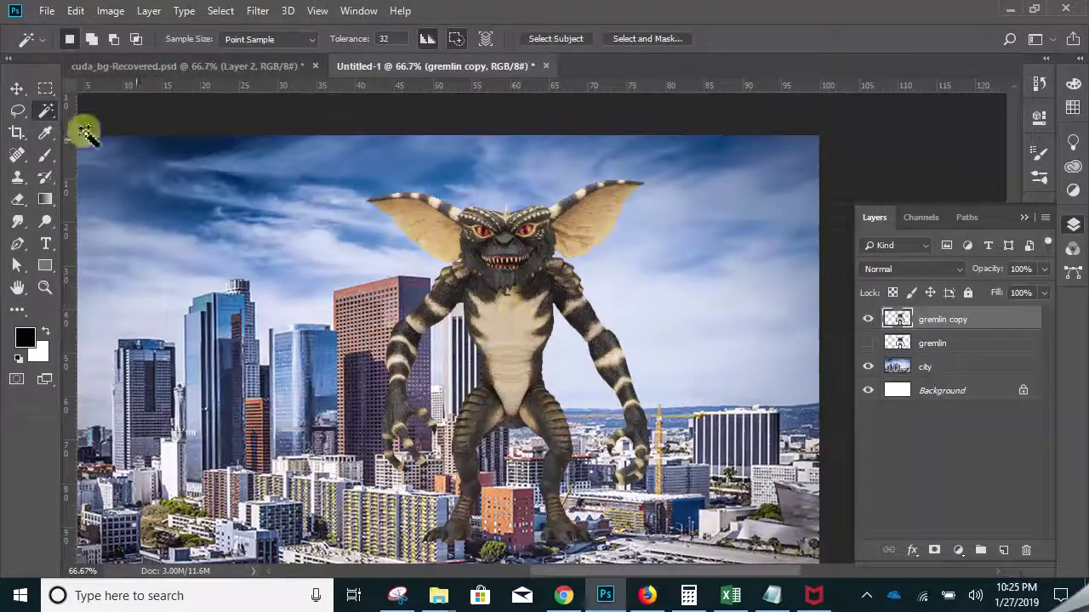
pyautogui.click(17, 89)
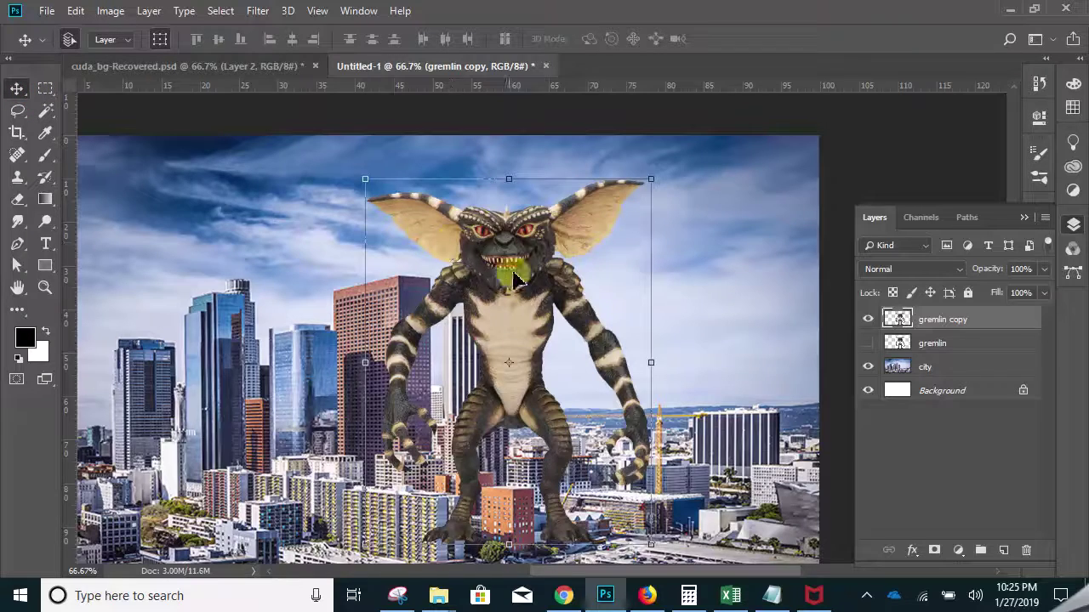
pyautogui.moveTo(515, 309); pyautogui.dragTo(544, 314)
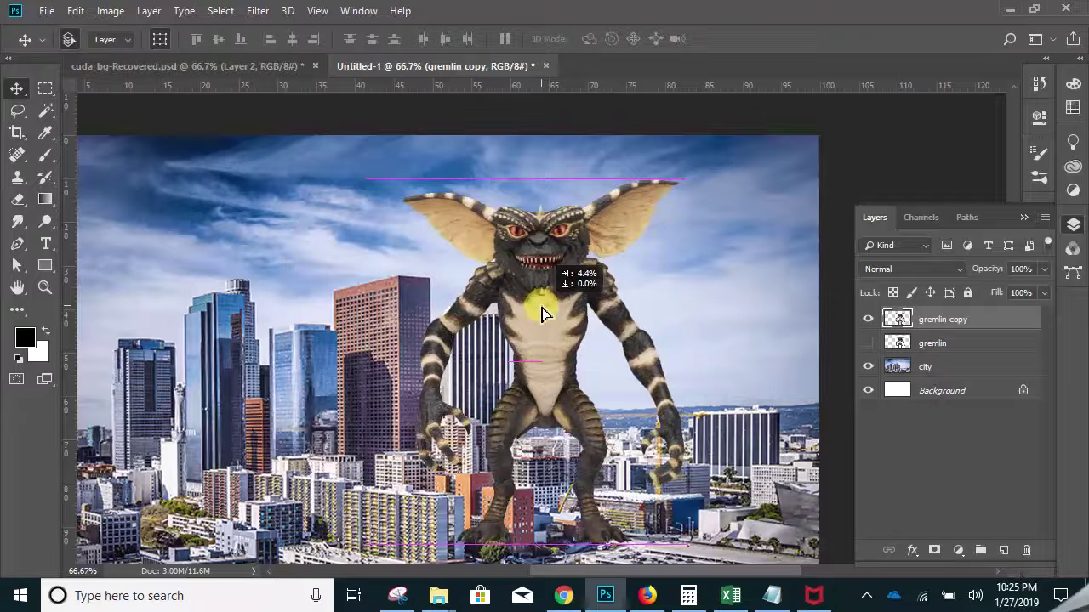
pyautogui.moveTo(544, 314); pyautogui.dragTo(521, 317)
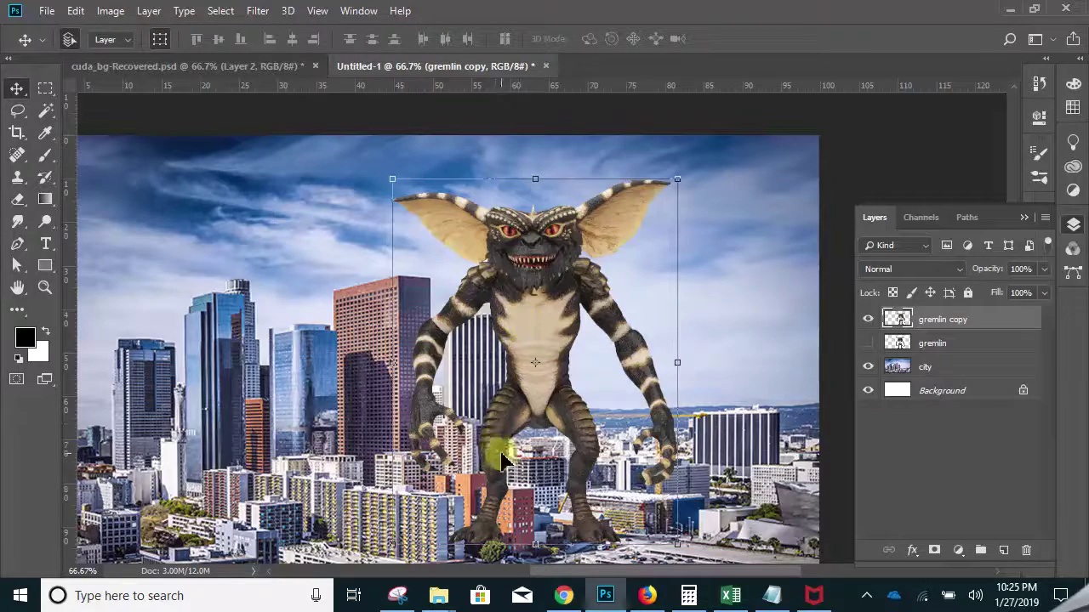
# - Draw a freehand Lasso selection around the orange and red building and the gremlin's foot in front of it
pyautogui.keyDown('ctrl'); pyautogui.click(533, 485); pyautogui.keyUp('ctrl')
pyautogui.keyDown('ctrl'); pyautogui.click(534, 484); pyautogui.keyUp('ctrl')
pyautogui.keyDown('ctrl'); pyautogui.click(534, 484); pyautogui.keyUp('ctrl')
pyautogui.moveTo(510, 503); pyautogui.dragTo(574, 272)
pyautogui.moveTo(538, 385); pyautogui.dragTo(539, 345)
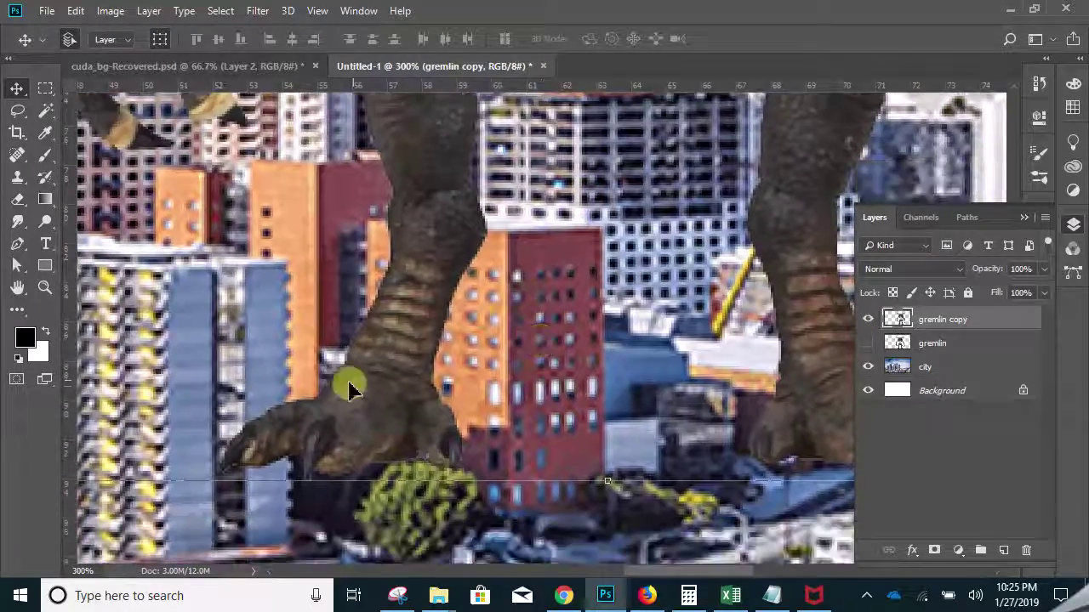
pyautogui.moveTo(357, 369); pyautogui.dragTo(396, 328)
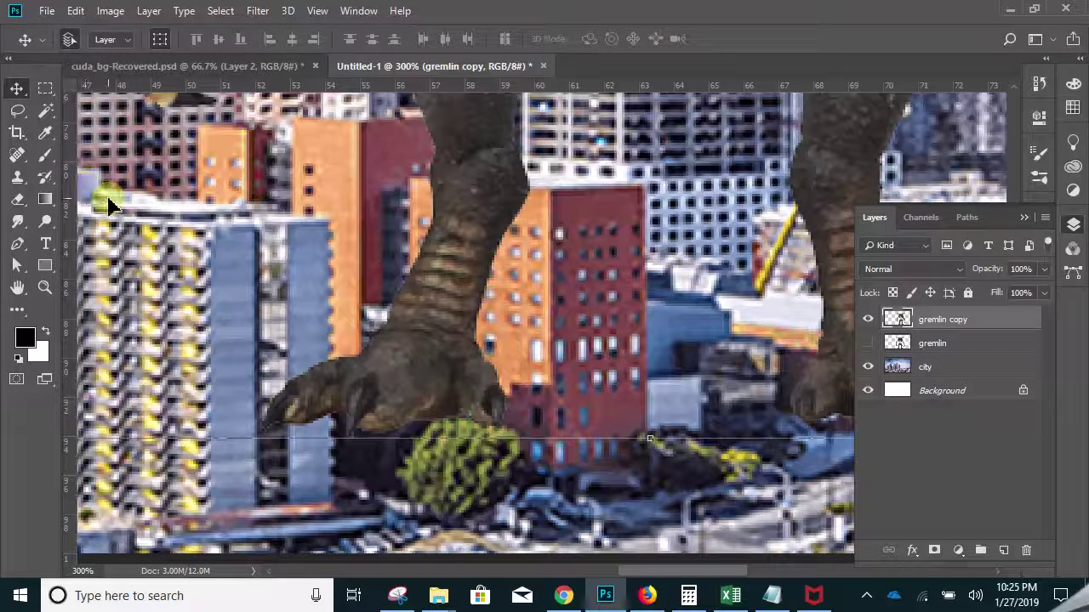
pyautogui.click(17, 111)
pyautogui.moveTo(259, 226); pyautogui.dragTo(291, 234)
pyautogui.moveTo(585, 216)
pyautogui.mouseDown()
pyautogui.moveTo(494, 186)
pyautogui.moveTo(699, 192)
pyautogui.moveTo(711, 290)
pyautogui.mouseUp()
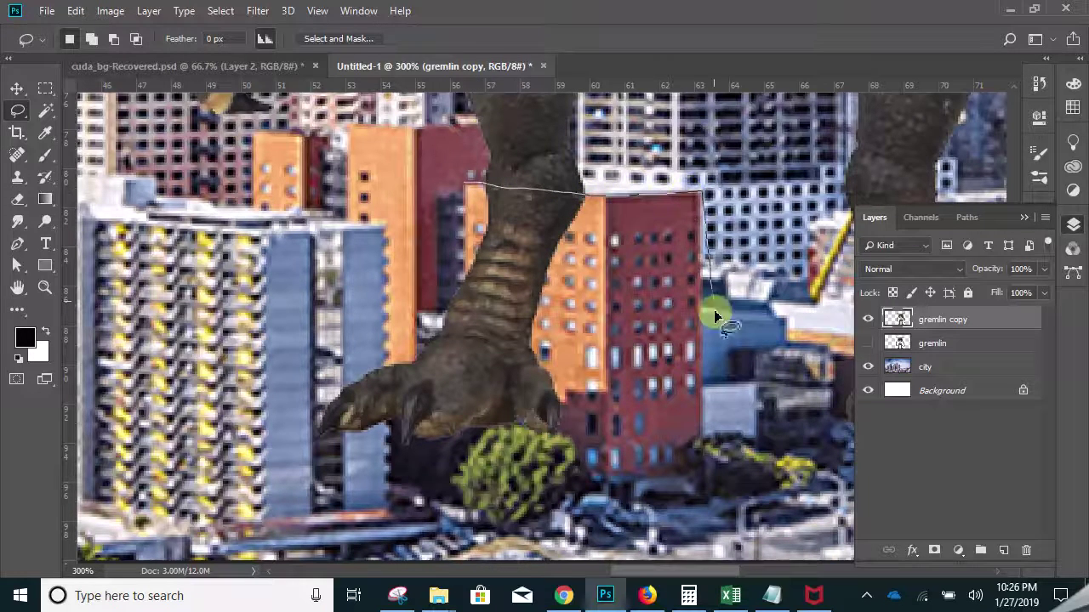
pyautogui.moveTo(703, 462); pyautogui.dragTo(685, 467)
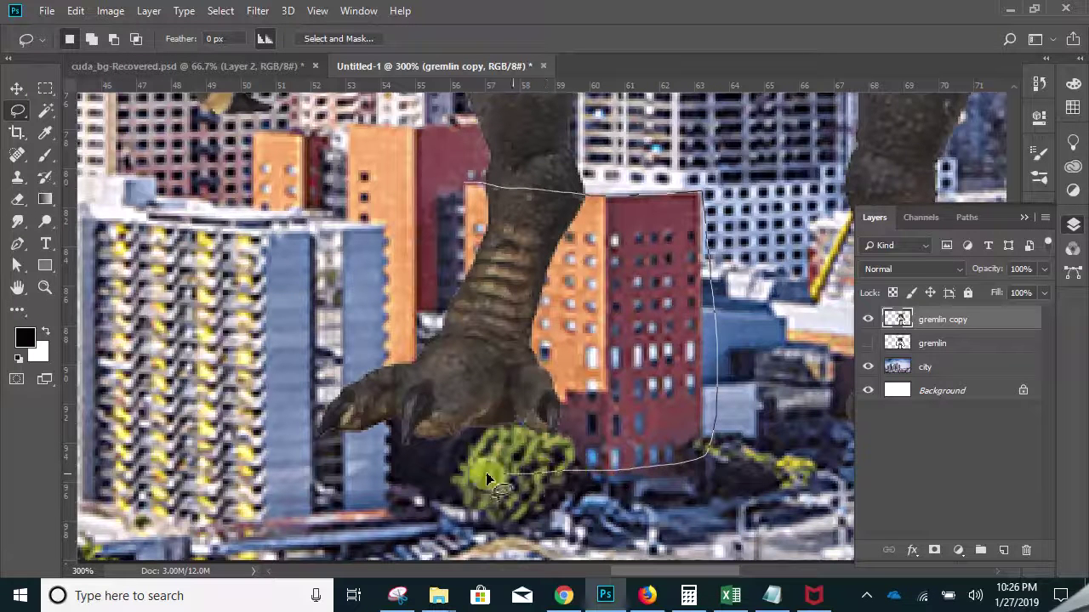
pyautogui.moveTo(425, 473); pyautogui.dragTo(309, 479)
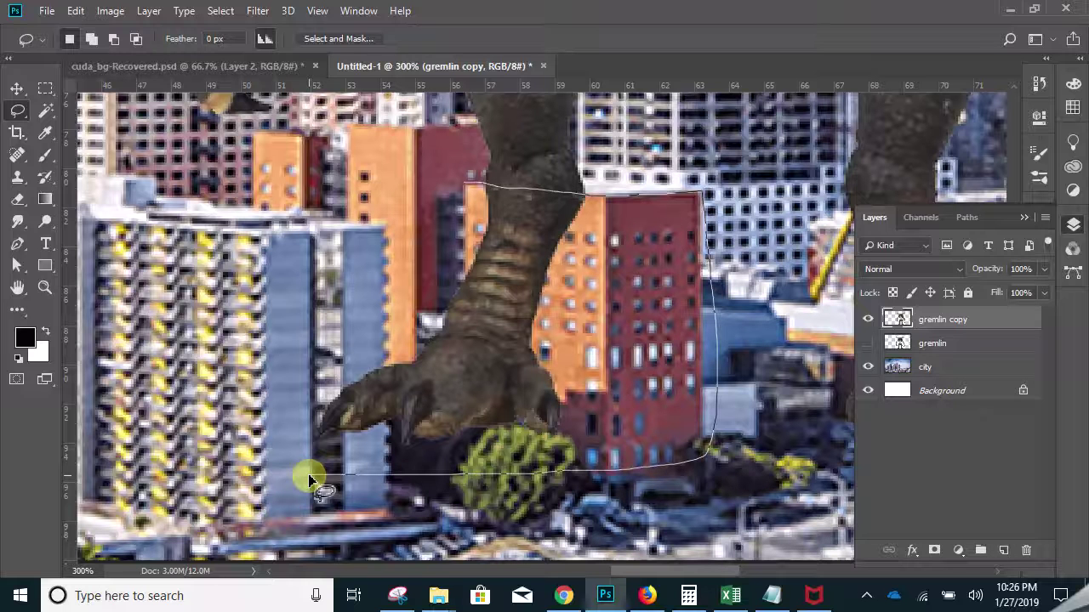
pyautogui.moveTo(309, 479)
pyautogui.mouseDown()
pyautogui.moveTo(325, 338)
pyautogui.moveTo(375, 311)
pyautogui.moveTo(439, 245)
pyautogui.moveTo(464, 218)
pyautogui.moveTo(468, 183)
pyautogui.mouseUp()
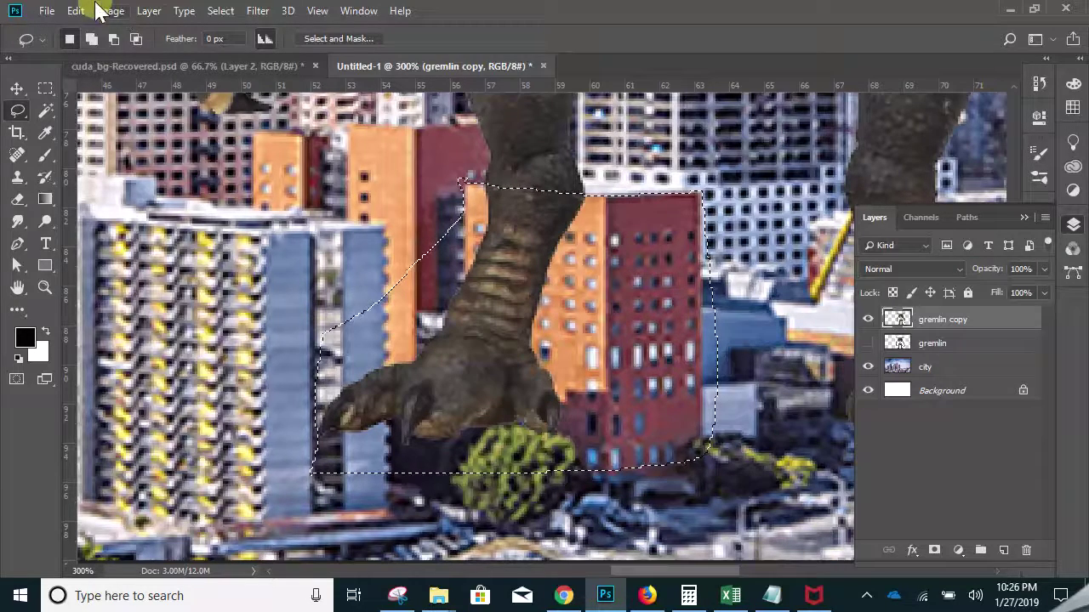
# - Subtract the area over the blue-grey tower and the gremlin's outer toe from the Lasso selection
pyautogui.click(116, 40)
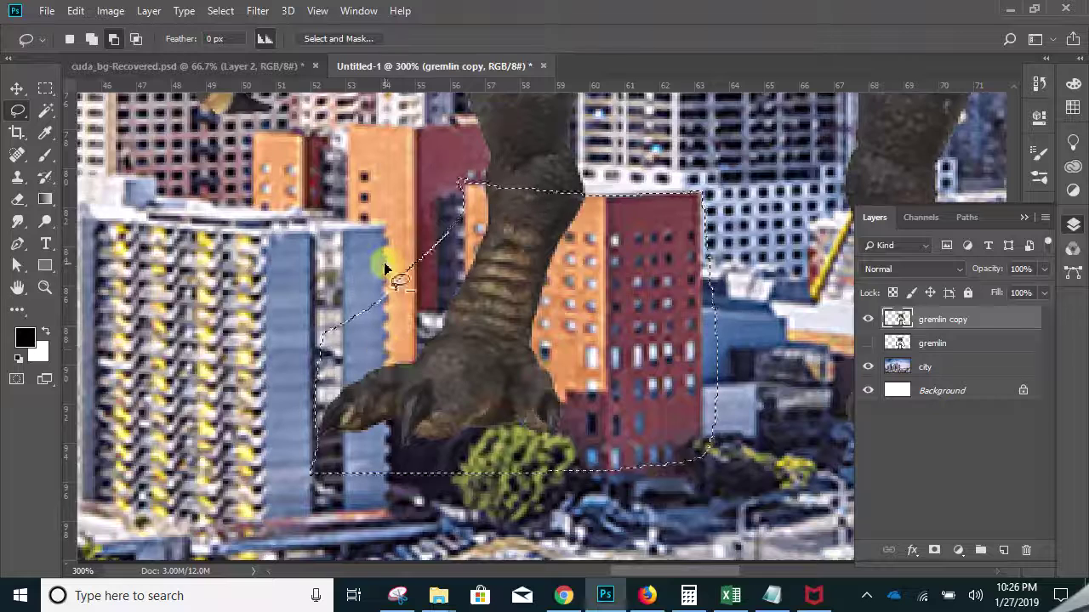
pyautogui.moveTo(389, 350); pyautogui.dragTo(390, 399)
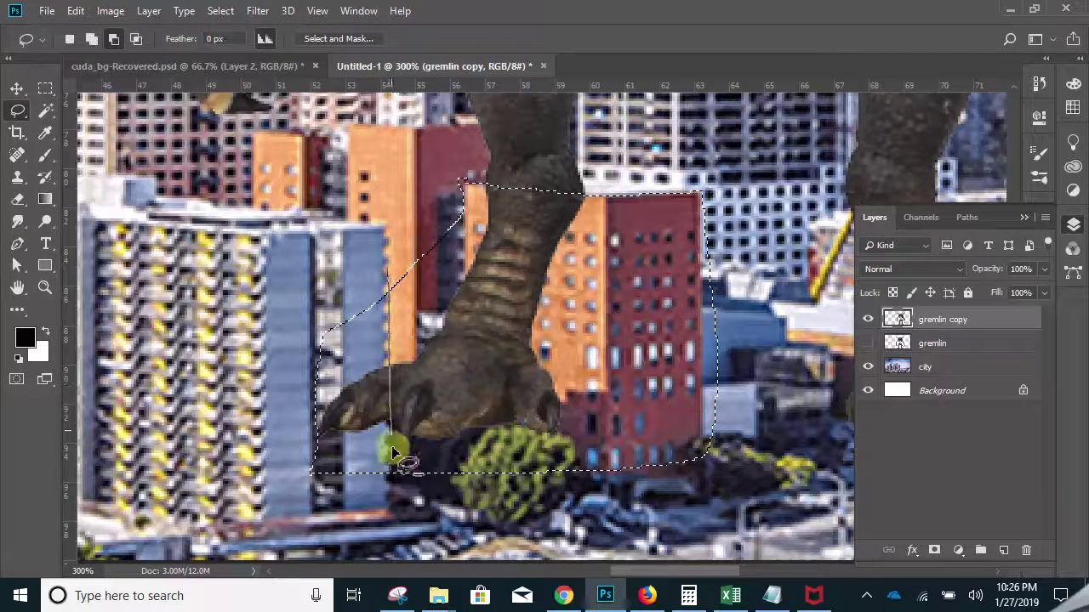
pyautogui.moveTo(375, 510)
pyautogui.mouseDown()
pyautogui.moveTo(288, 499)
pyautogui.moveTo(265, 415)
pyautogui.moveTo(293, 281)
pyautogui.moveTo(316, 260)
pyautogui.moveTo(391, 279)
pyautogui.mouseUp()
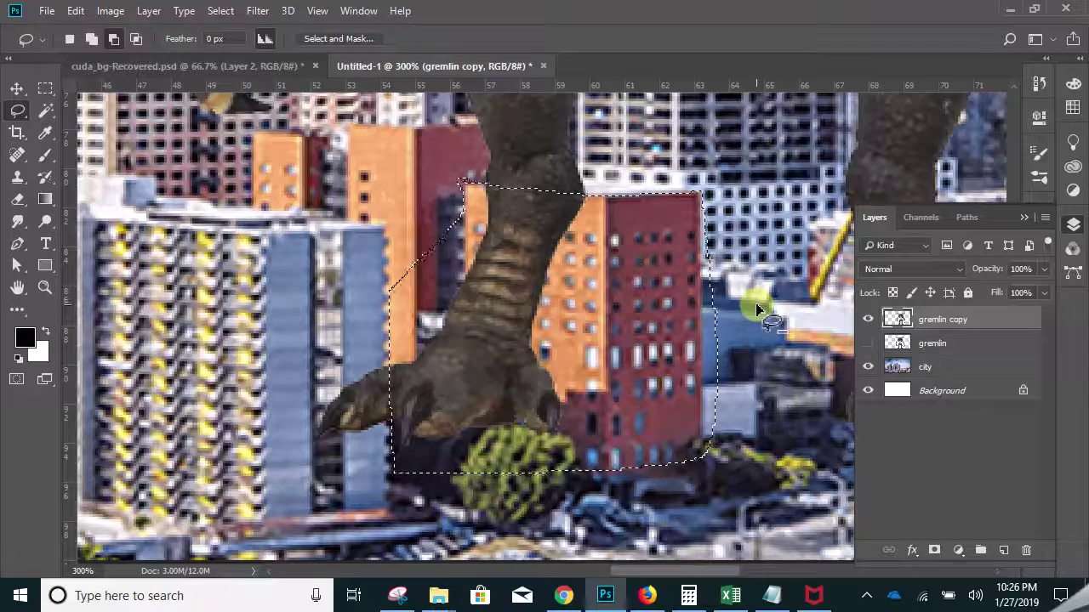
# - Copy the selected building from the city layer to a new layer above the gremlin copy, keeping the gremlin copy visible
pyautogui.click(868, 320)
pyautogui.click(947, 374)
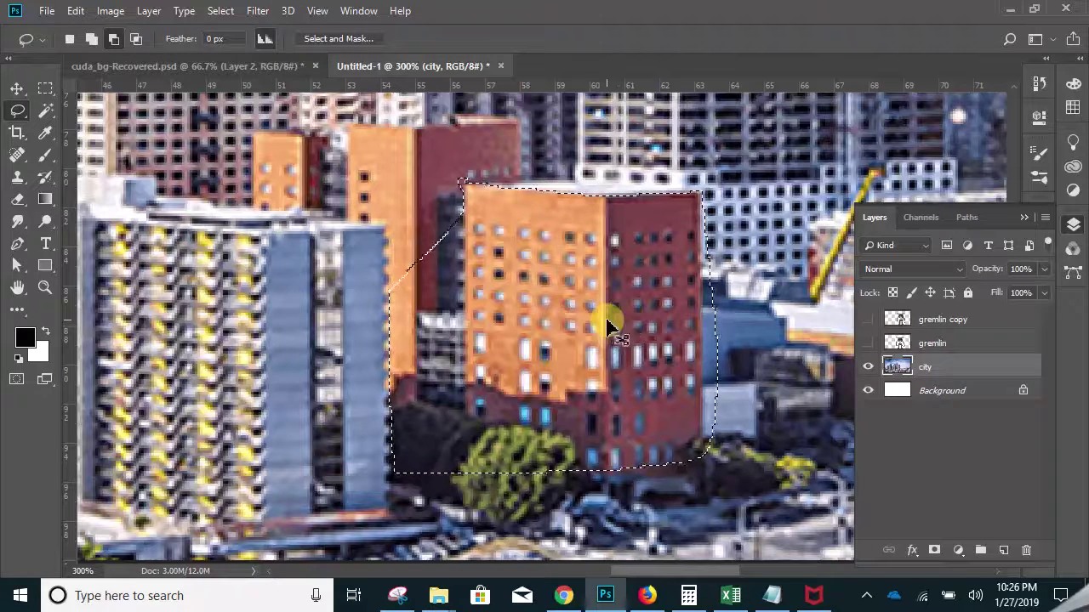
pyautogui.hotkey('ctrl', 'j')
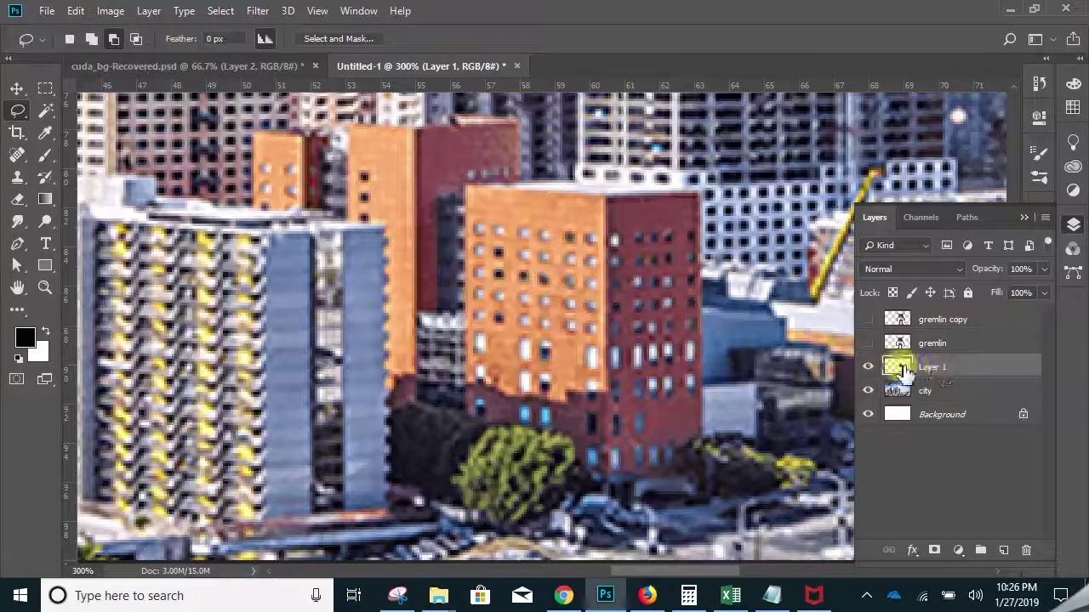
pyautogui.moveTo(904, 374); pyautogui.dragTo(902, 313)
pyautogui.click(867, 344)
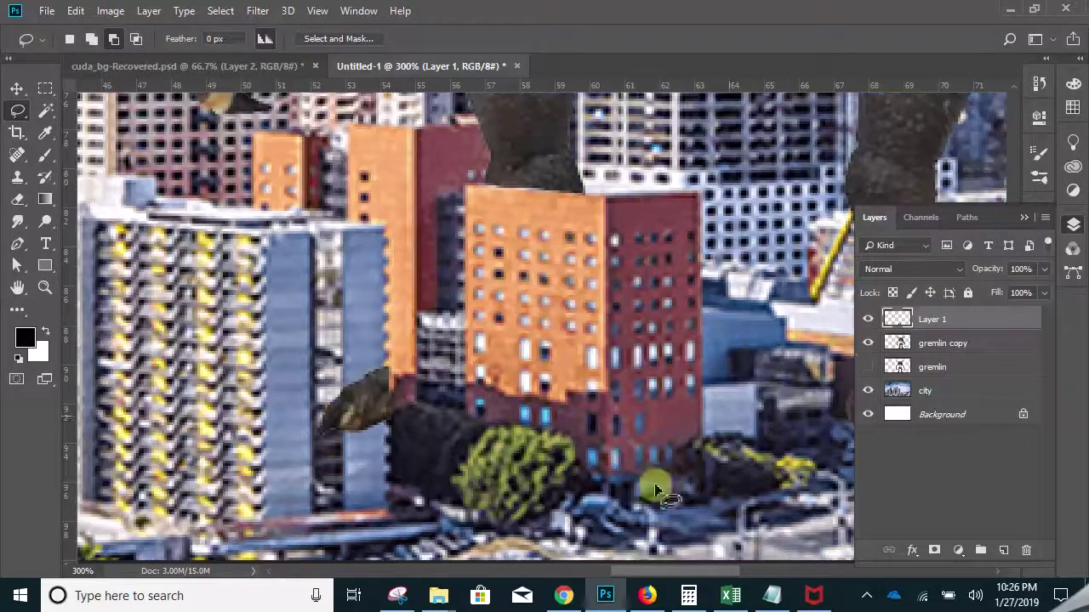
# - Undo the copied building layer and the selection subtraction, going back to the full Lasso selection around the building
pyautogui.keyDown('alt'); pyautogui.click(539, 382); pyautogui.keyUp('alt')
pyautogui.keyDown('alt'); pyautogui.click(540, 383); pyautogui.keyUp('alt')
pyautogui.keyDown('ctrl'); pyautogui.click(510, 318); pyautogui.keyUp('ctrl')
pyautogui.moveTo(544, 390); pyautogui.dragTo(494, 282)
pyautogui.keyDown('ctrl'); pyautogui.click(469, 355); pyautogui.keyUp('ctrl')
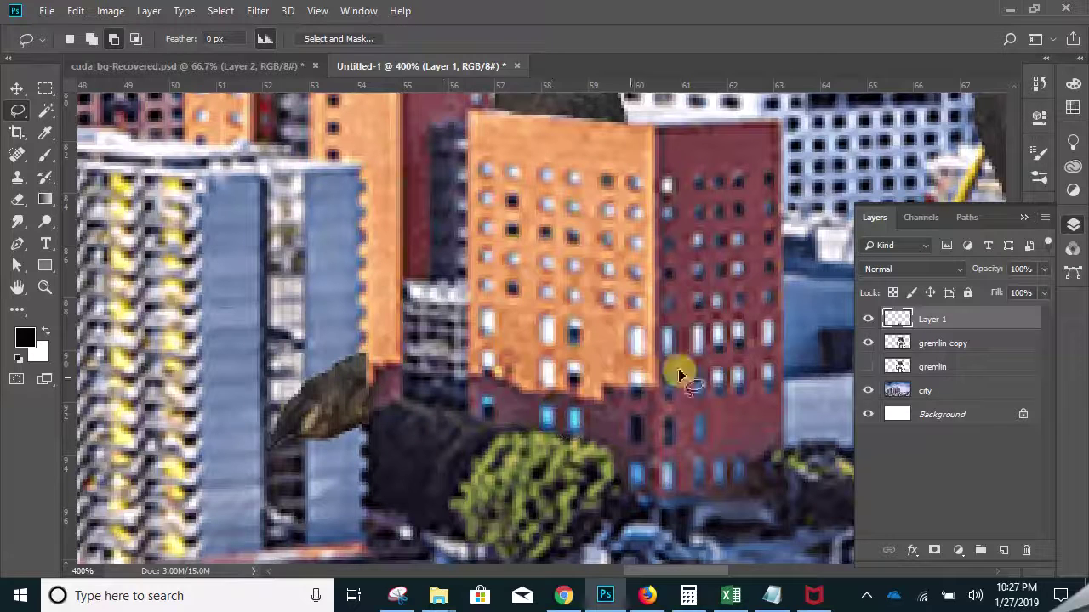
pyautogui.hotkey('ctrl', '[')
pyautogui.hotkey('ctrl', '[')
pyautogui.hotkey('ctrl', 'alt', 'z')
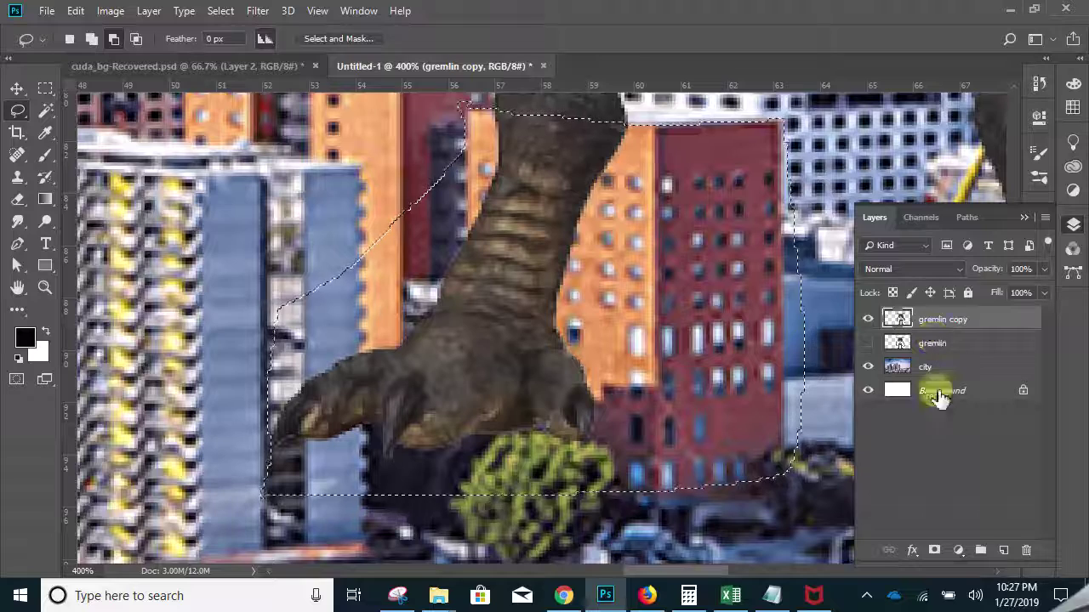
# - Copy the selected building area from the city layer to a new layer and place it above the gremlin copy
pyautogui.click(930, 364)
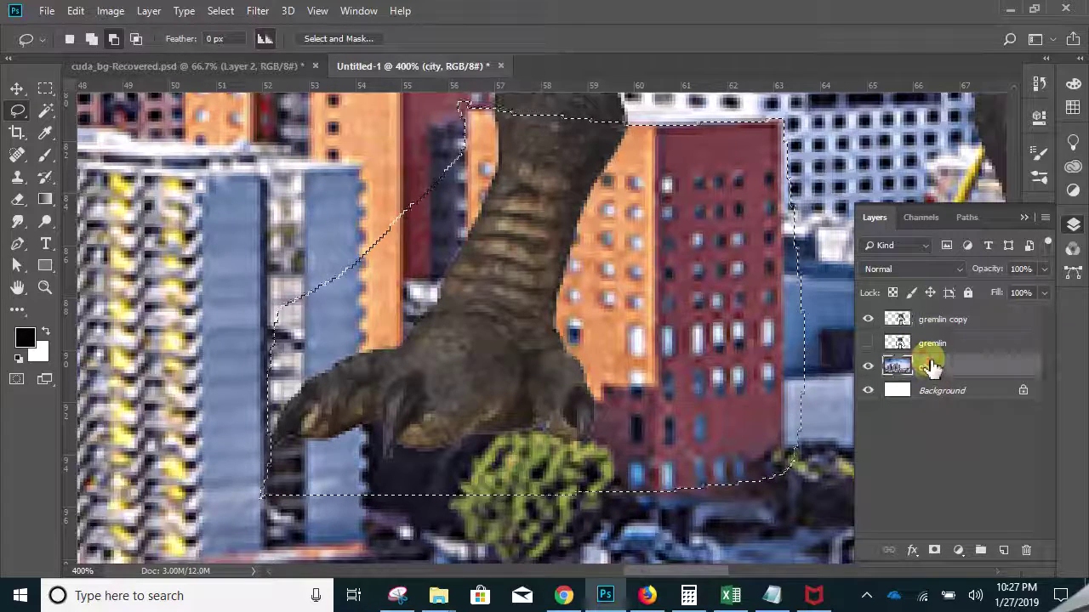
pyautogui.hotkey('ctrl', 'j')
pyautogui.moveTo(917, 376); pyautogui.dragTo(909, 326)
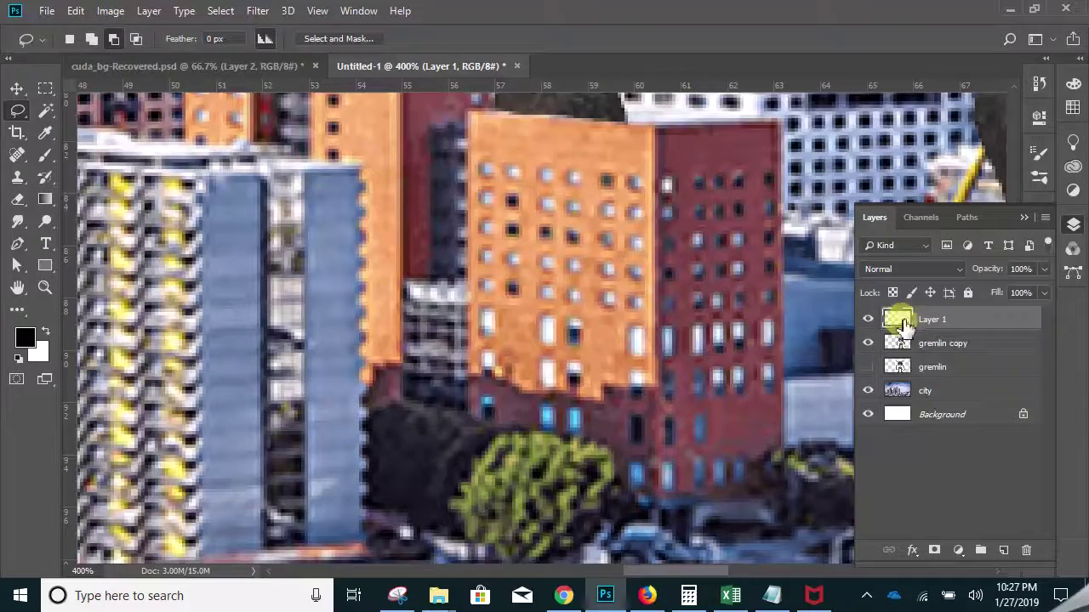
# - Examine how the copied building overlaps the gremlin's leg, toggling Layer 1's visibility for comparison
pyautogui.keyDown('ctrl'); pyautogui.keyDown('alt'); pyautogui.click(601, 283); pyautogui.keyUp('alt'); pyautogui.keyUp('ctrl')
pyautogui.keyDown('ctrl'); pyautogui.keyDown('alt'); pyautogui.click(600, 284); pyautogui.keyUp('alt'); pyautogui.keyUp('ctrl')
pyautogui.moveTo(583, 251); pyautogui.dragTo(499, 389)
pyautogui.moveTo(557, 233); pyautogui.dragTo(493, 307)
pyautogui.keyDown('ctrl'); pyautogui.keyDown('alt'); pyautogui.click(494, 308); pyautogui.keyUp('alt'); pyautogui.keyUp('ctrl')
pyautogui.click(867, 322)
pyautogui.click(868, 323)
pyautogui.keyDown('ctrl'); pyautogui.keyDown('alt'); pyautogui.click(564, 339); pyautogui.keyUp('alt'); pyautogui.keyUp('ctrl')
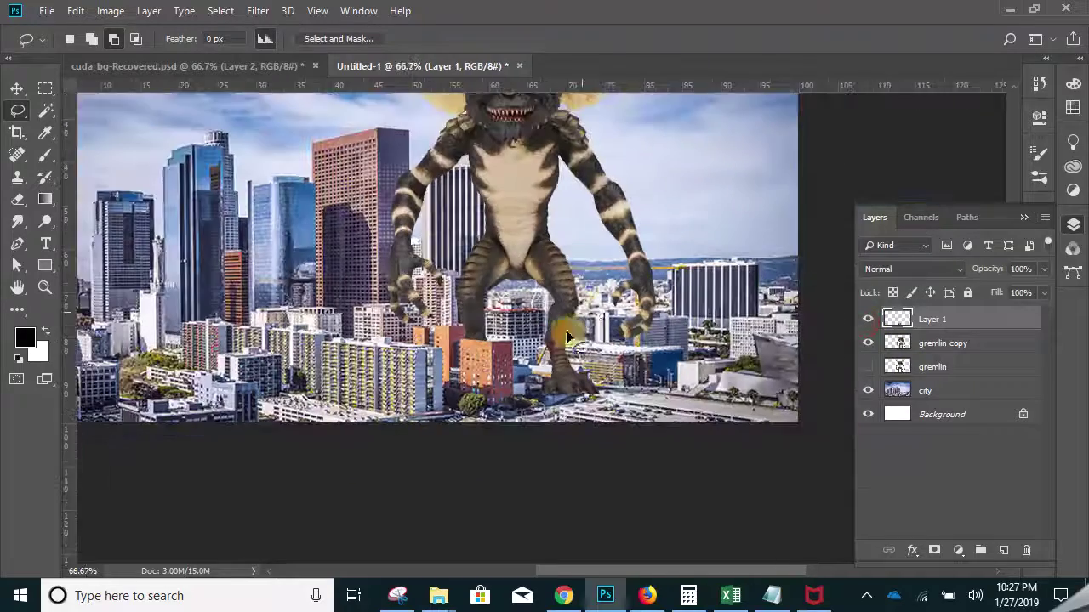
pyautogui.moveTo(540, 251); pyautogui.dragTo(599, 341)
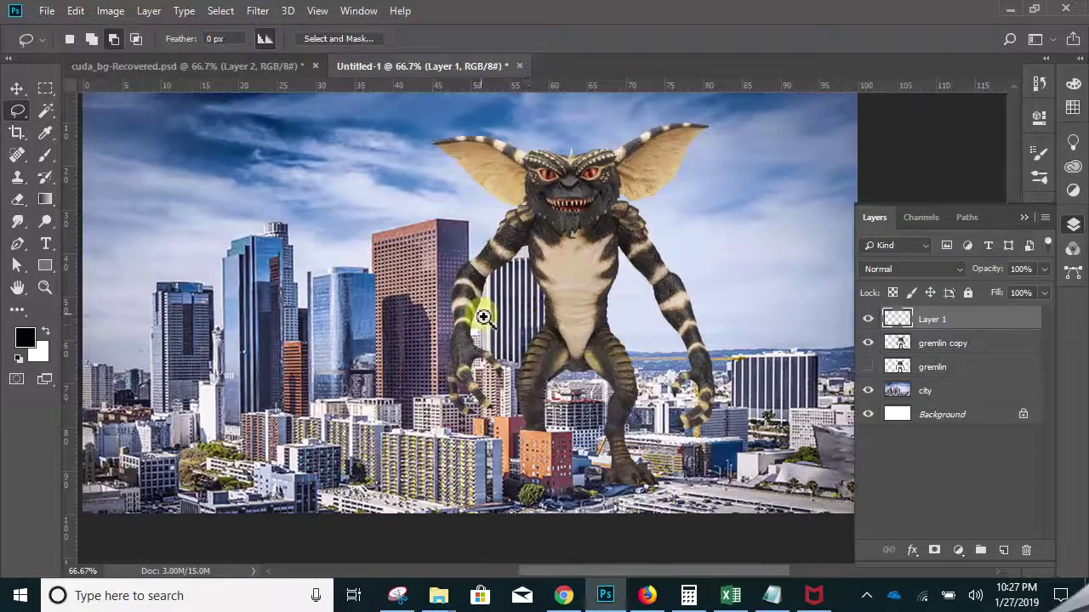
# - Toggle Layer 1 for comparison near the gremlin's hand, and hide both Layer 1 and the gremlin copy layer
pyautogui.keyDown('ctrl'); pyautogui.click(484, 293); pyautogui.keyUp('ctrl')
pyautogui.keyDown('ctrl'); pyautogui.click(476, 301); pyautogui.keyUp('ctrl')
pyautogui.moveTo(671, 388)
pyautogui.mouseDown()
pyautogui.moveTo(683, 317)
pyautogui.moveTo(603, 287)
pyautogui.moveTo(518, 199)
pyautogui.moveTo(680, 376)
pyautogui.mouseUp()
pyautogui.click(868, 323)
pyautogui.click(868, 323)
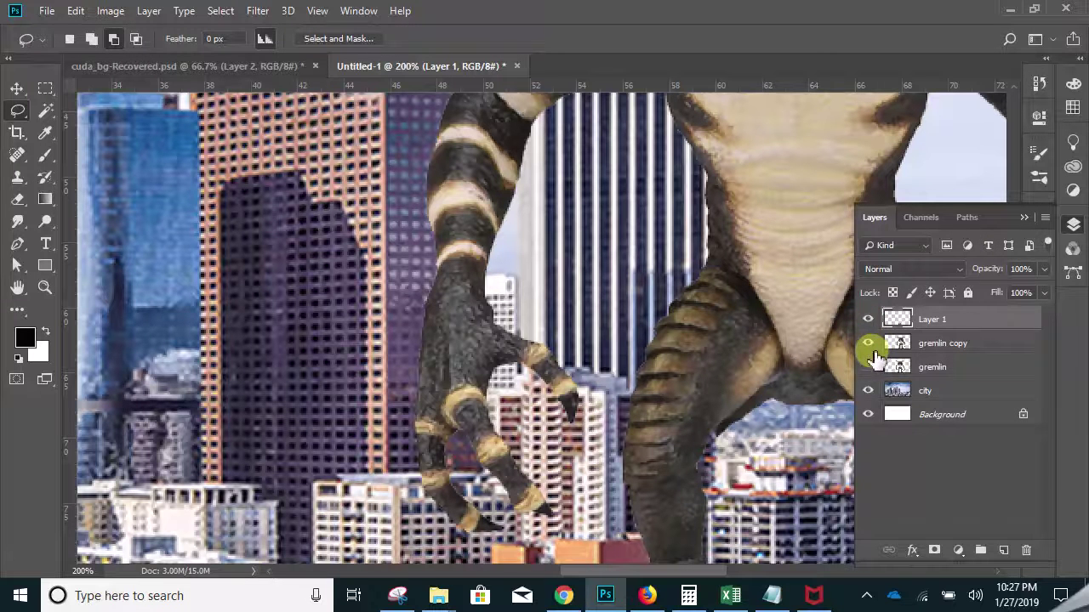
pyautogui.moveTo(865, 343); pyautogui.dragTo(868, 320)
# - Select the shaded purple side of the tall brown skyscraper with the Polygonal Lasso tool
pyautogui.moveTo(444, 234); pyautogui.dragTo(300, 404)
pyautogui.keyDown('alt'); pyautogui.click(365, 372); pyautogui.keyUp('alt')
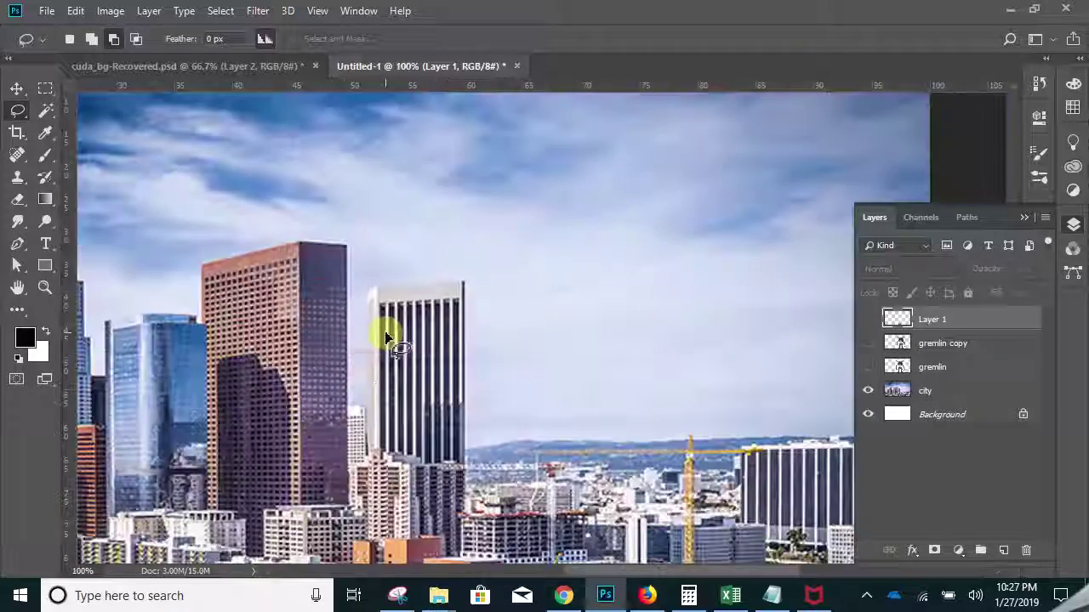
pyautogui.moveTo(347, 370); pyautogui.dragTo(335, 361)
pyautogui.keyDown('ctrl'); pyautogui.click(335, 361); pyautogui.keyUp('ctrl')
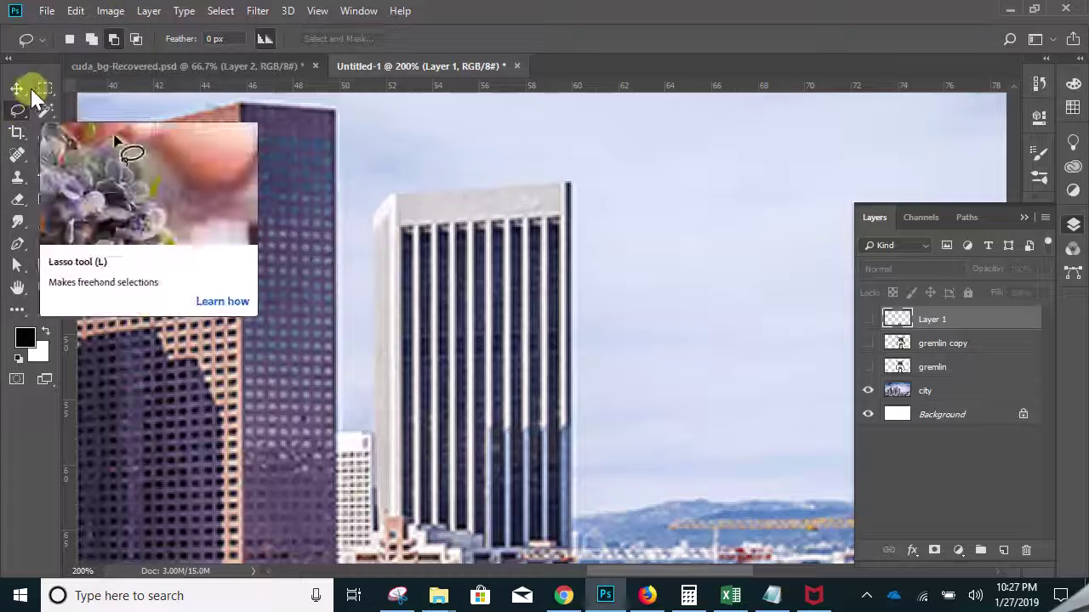
pyautogui.click(12, 112)
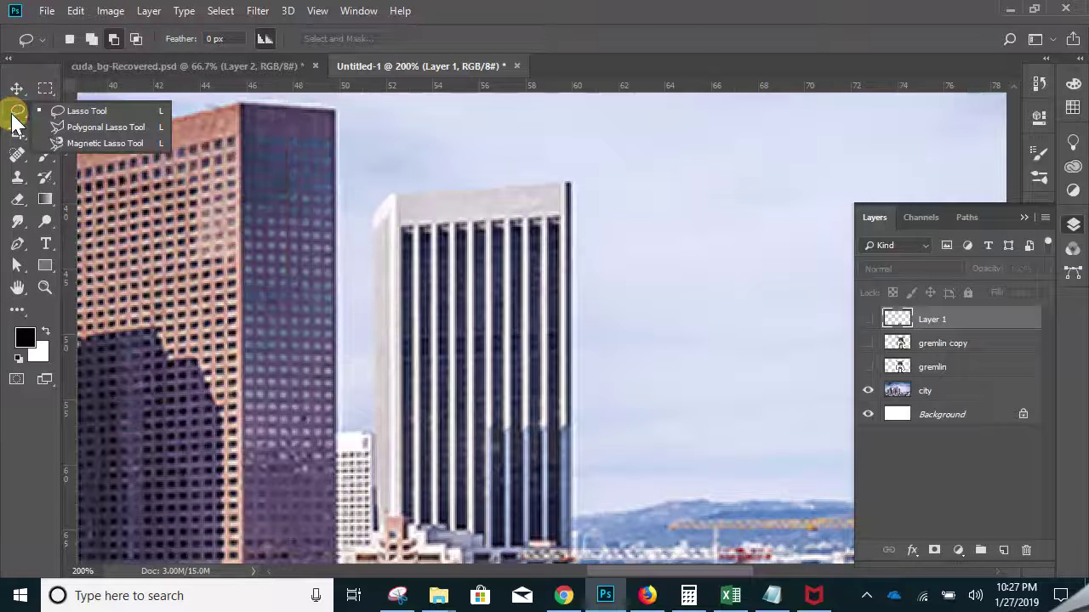
pyautogui.click(57, 128)
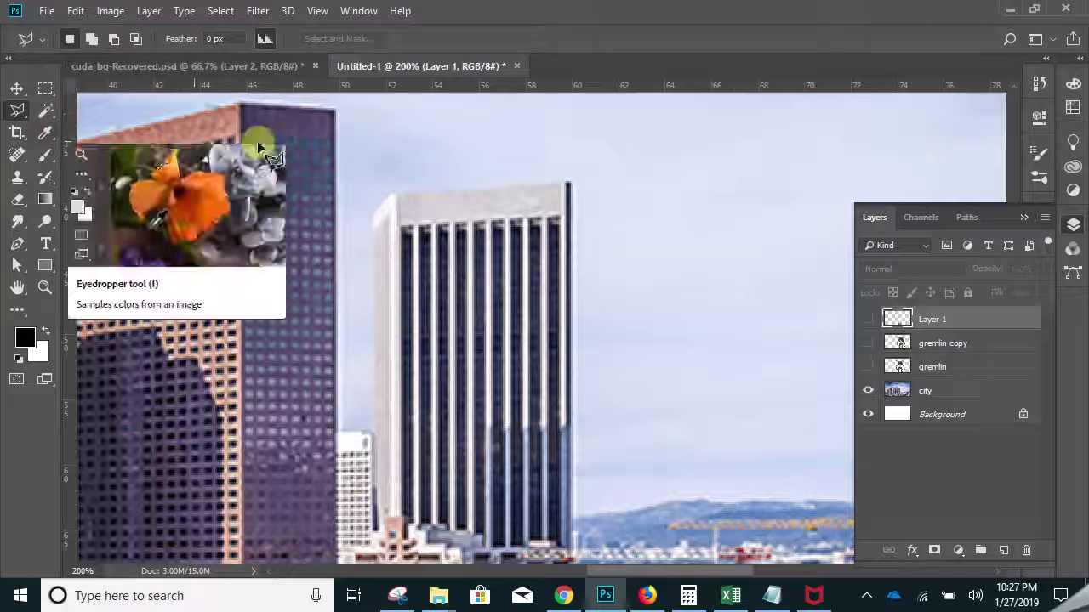
pyautogui.click(335, 113)
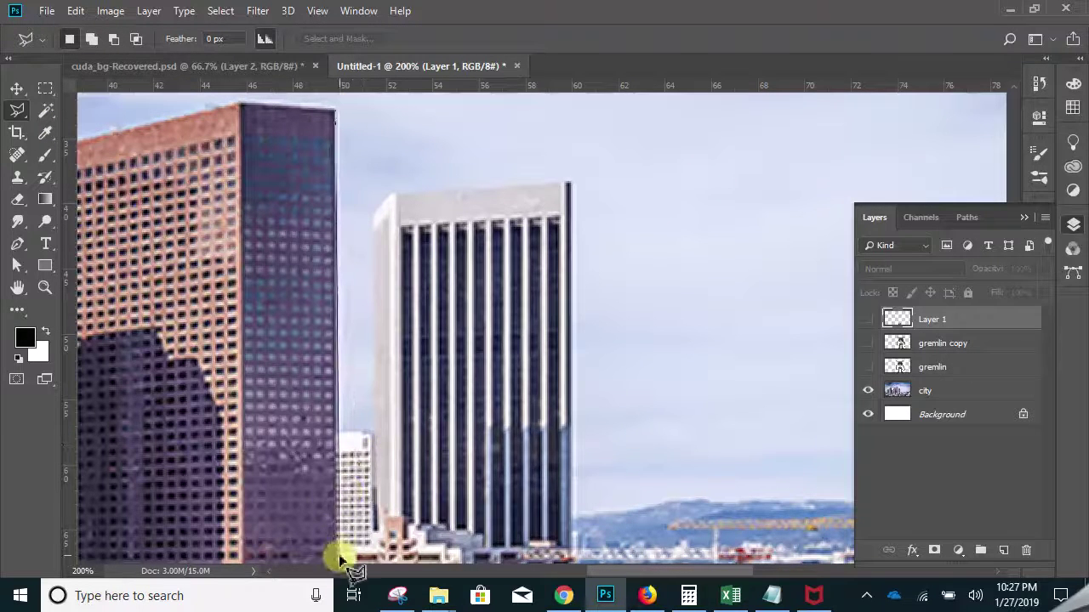
pyautogui.moveTo(337, 558); pyautogui.dragTo(335, 357)
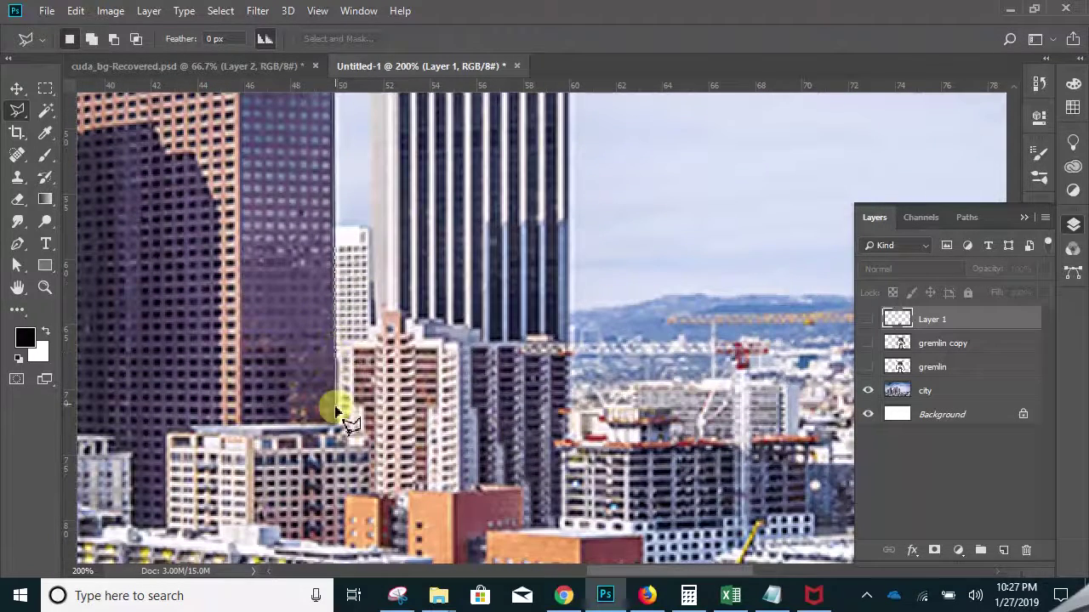
pyautogui.click(337, 418)
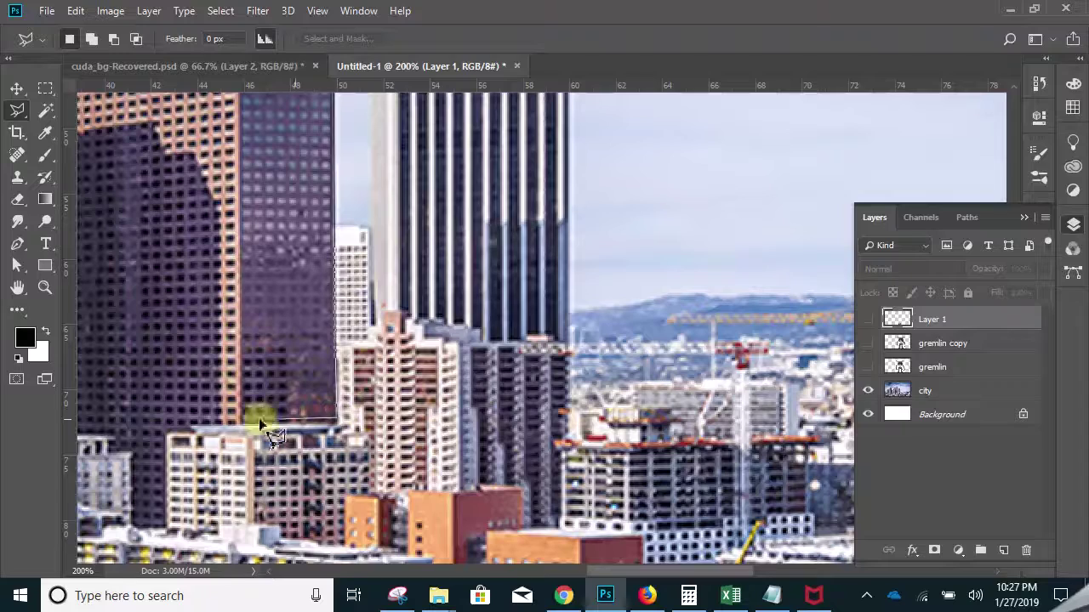
pyautogui.click(233, 424)
pyautogui.moveTo(240, 255)
pyautogui.mouseDown()
pyautogui.moveTo(234, 580)
pyautogui.moveTo(244, 275)
pyautogui.moveTo(247, 544)
pyautogui.moveTo(248, 231)
pyautogui.moveTo(250, 522)
pyautogui.mouseUp()
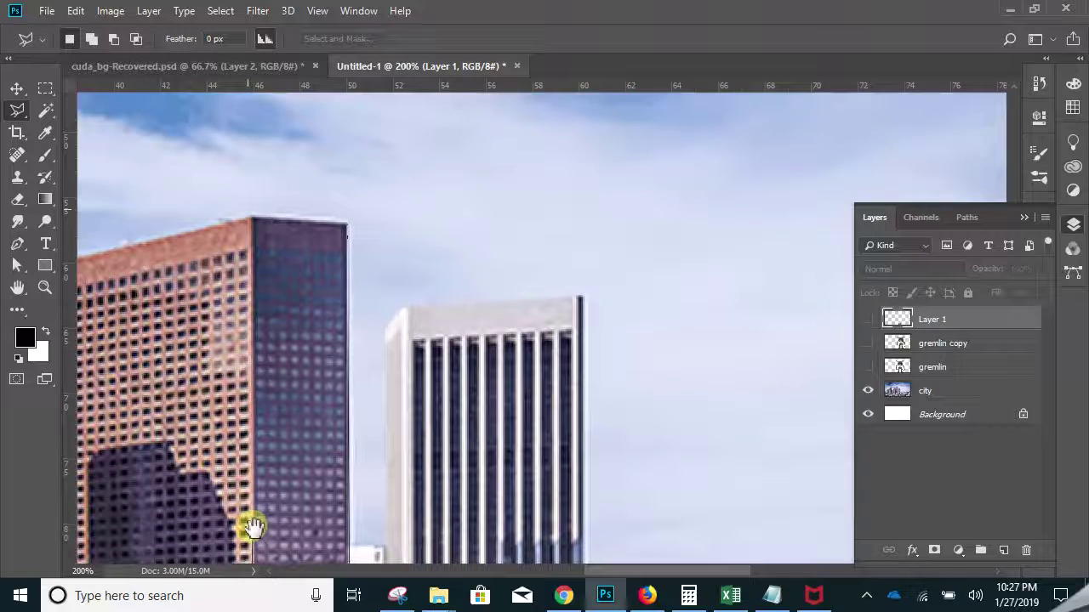
pyautogui.click(251, 217)
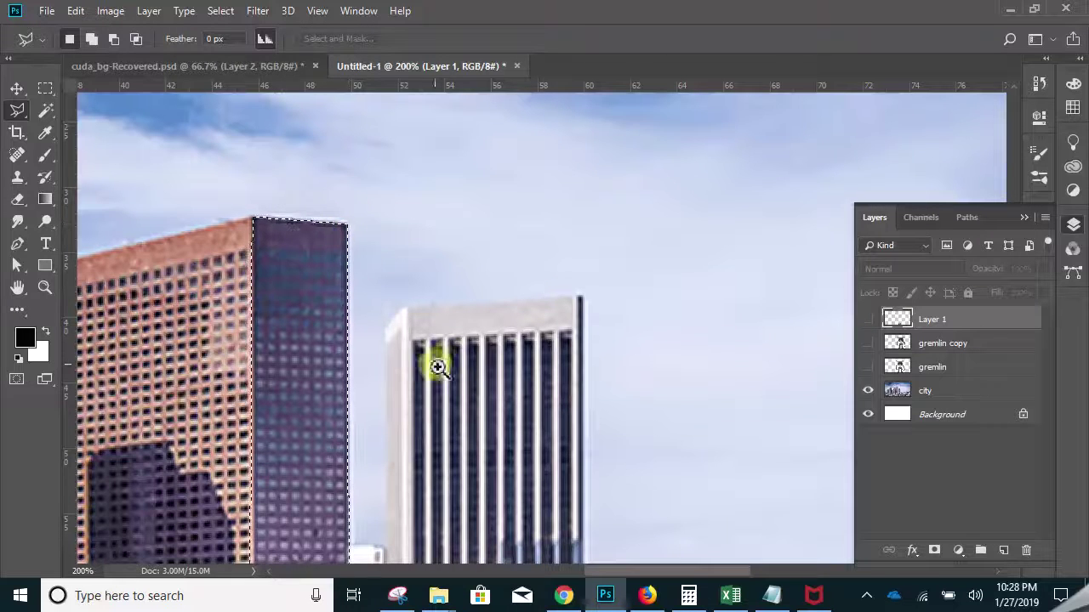
# - Copy the selected skyscraper side from the city layer to a new layer on top, and unhide the gremlin copy
pyautogui.scroll(-2, 422, 357)
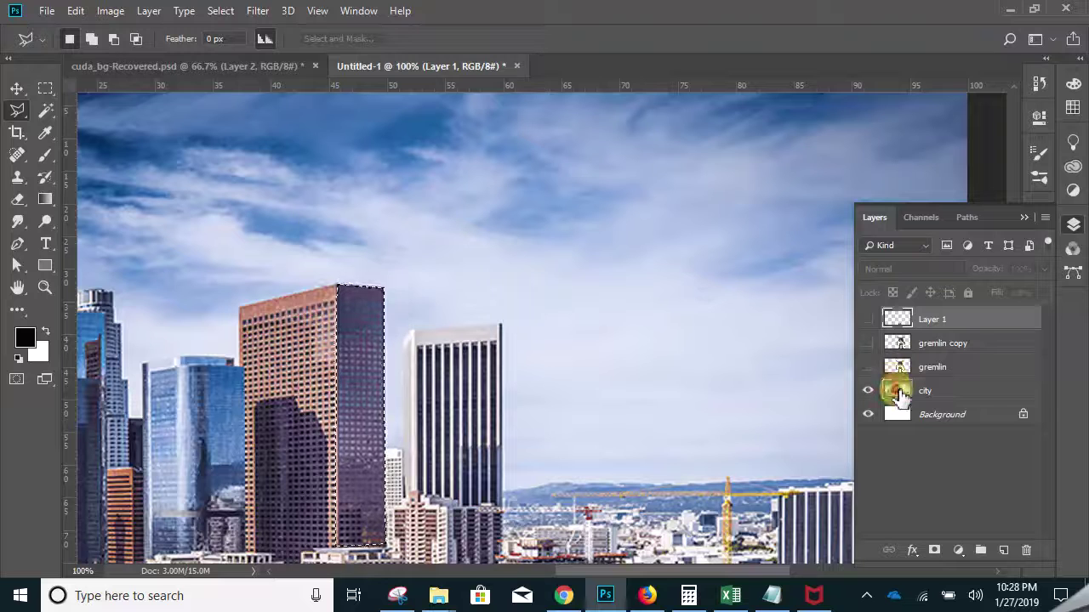
pyautogui.click(895, 388)
pyautogui.hotkey('ctrl', 'j')
pyautogui.moveTo(904, 389); pyautogui.dragTo(914, 316)
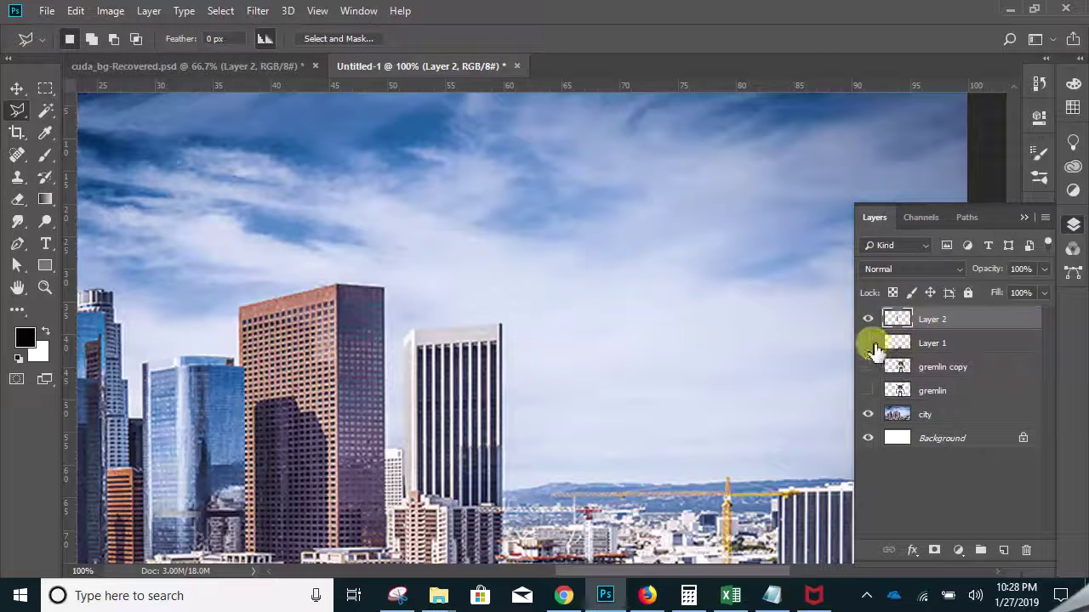
pyautogui.click(869, 367)
pyautogui.press('c')
pyautogui.moveTo(542, 421); pyautogui.dragTo(541, 235)
pyautogui.click(521, 342)
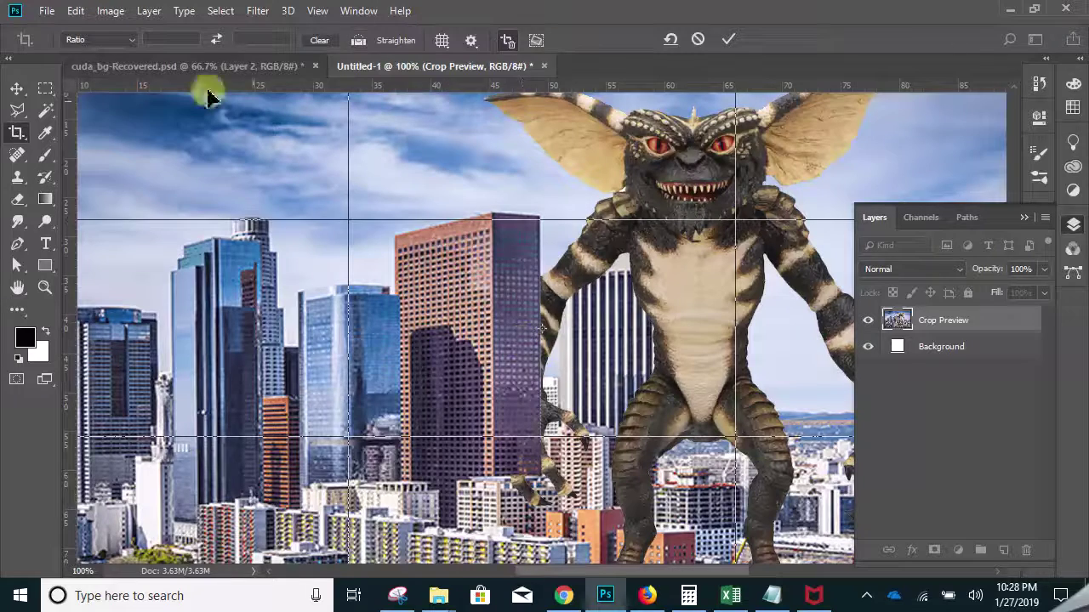
pyautogui.click(18, 87)
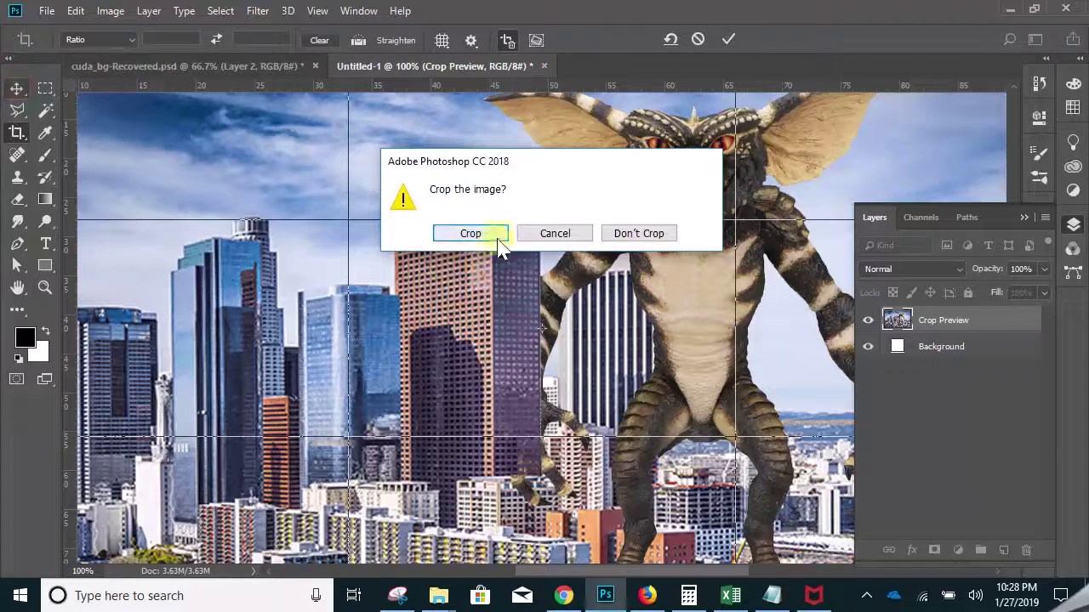
pyautogui.click(629, 233)
# - Show Layer 1 again so its building covers the gremlin's foot, and deselect all layers with the Move tool
pyautogui.moveTo(499, 304); pyautogui.dragTo(462, 340)
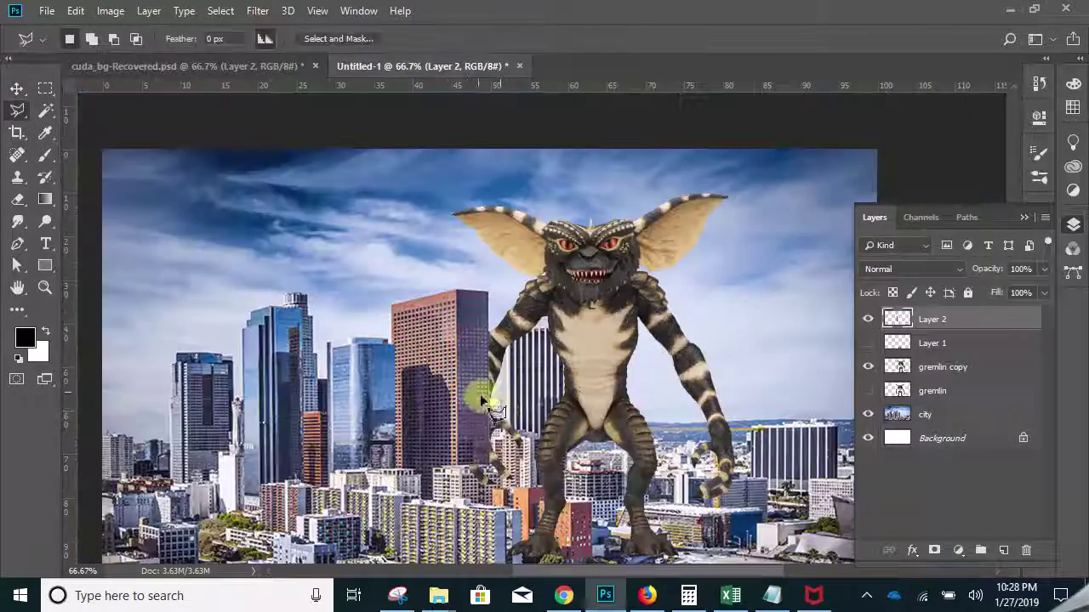
pyautogui.moveTo(500, 412); pyautogui.dragTo(369, 301)
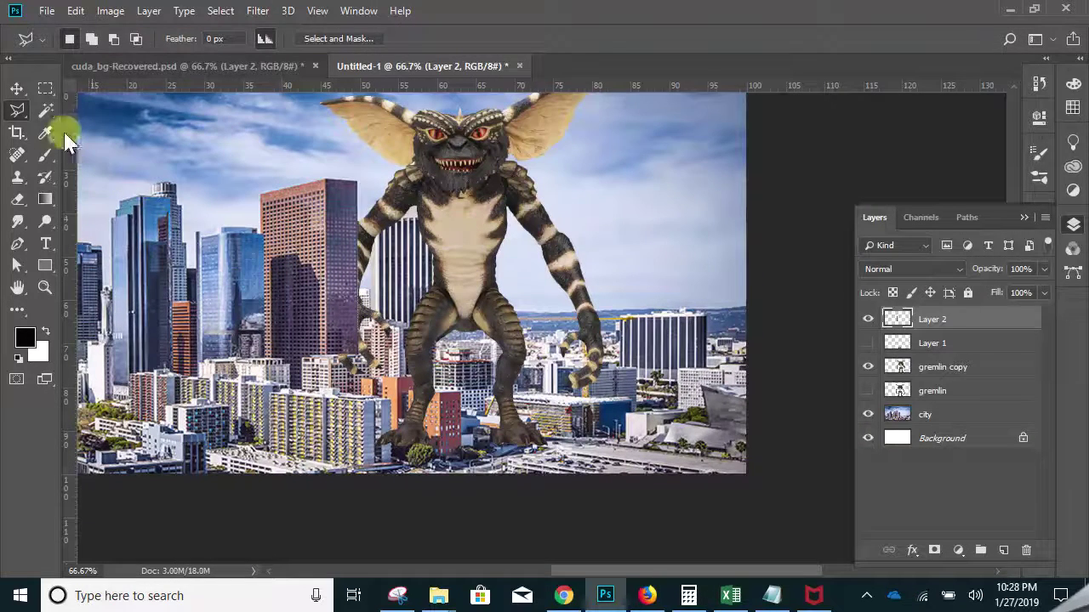
pyautogui.click(17, 88)
pyautogui.click(868, 343)
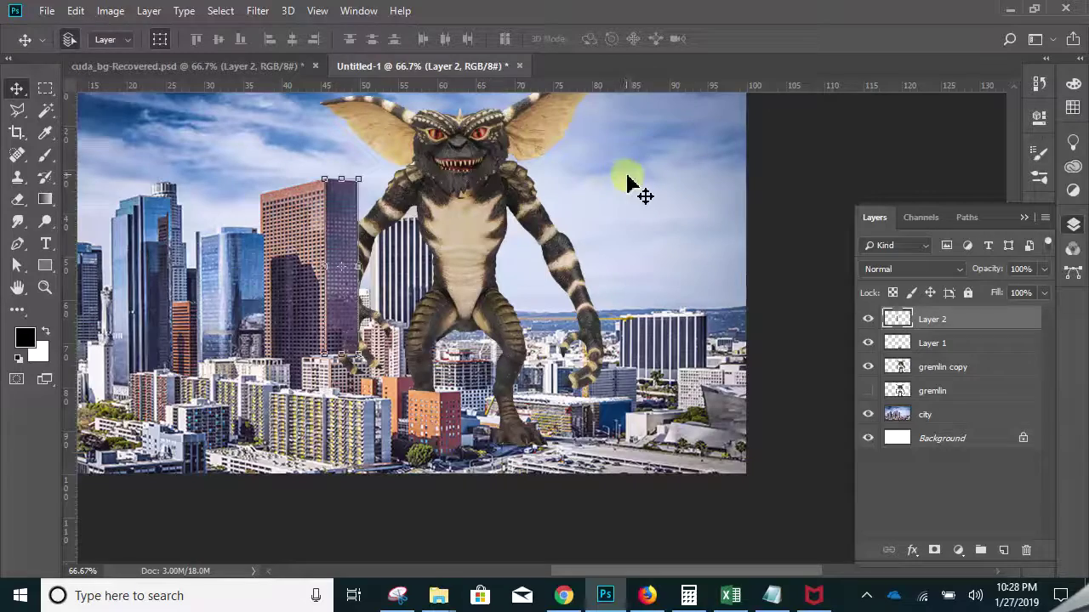
pyautogui.click(796, 168)
# - Examine up close how the gremlin's feet and legs sit against the street and the copied buildings
pyautogui.moveTo(495, 420); pyautogui.dragTo(398, 236)
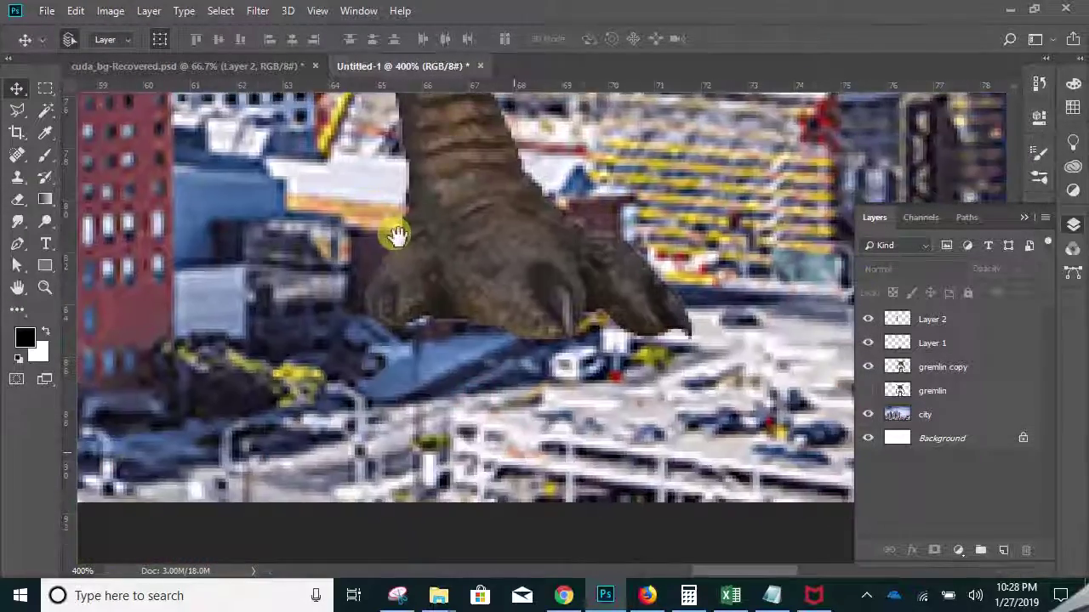
pyautogui.moveTo(456, 292); pyautogui.dragTo(423, 343)
pyautogui.keyDown('alt'); pyautogui.click(433, 265); pyautogui.keyUp('alt')
pyautogui.keyDown('alt'); pyautogui.click(424, 274); pyautogui.keyUp('alt')
pyautogui.moveTo(420, 274); pyautogui.dragTo(528, 548)
pyautogui.keyDown('alt'); pyautogui.click(452, 450); pyautogui.keyUp('alt')
pyautogui.moveTo(452, 464); pyautogui.dragTo(469, 342)
pyautogui.keyDown('alt'); pyautogui.click(464, 318); pyautogui.keyUp('alt')
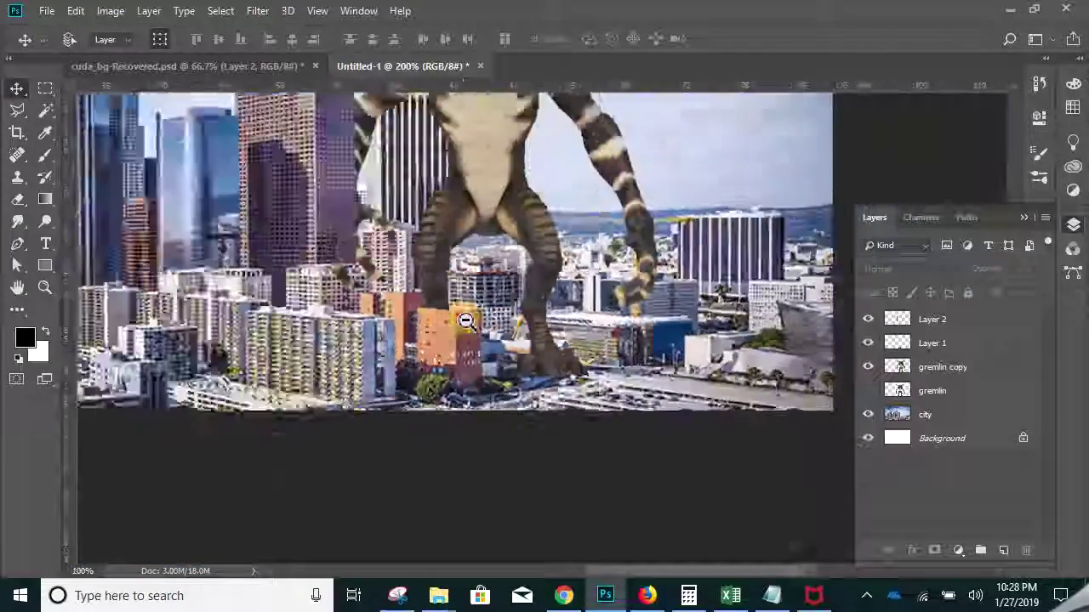
pyautogui.keyDown('alt'); pyautogui.click(464, 321); pyautogui.keyUp('alt')
pyautogui.moveTo(458, 277); pyautogui.dragTo(455, 401)
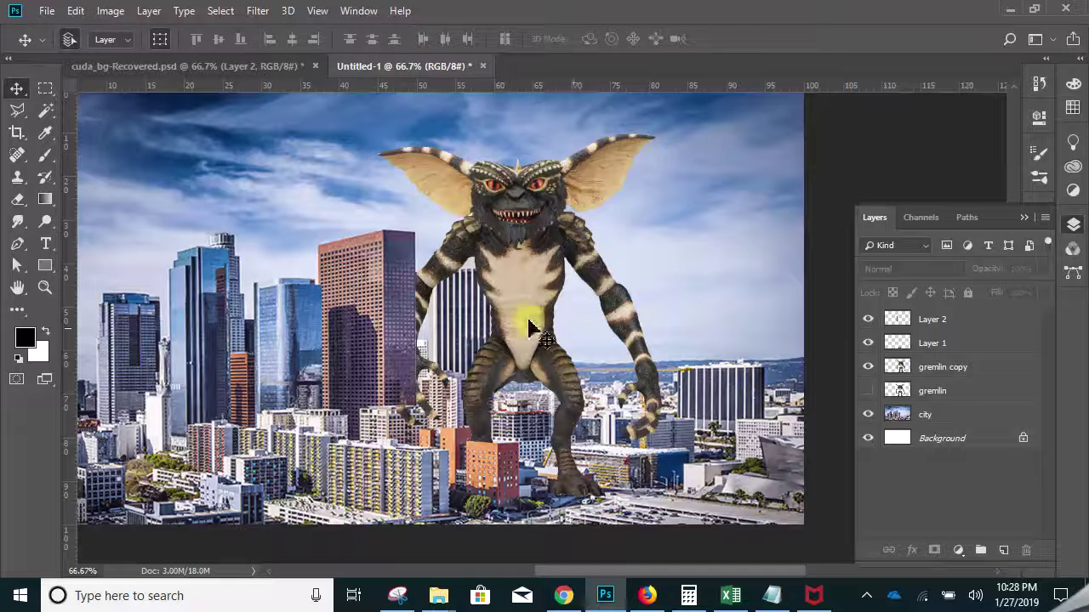
pyautogui.click(45, 90)
pyautogui.click(18, 109)
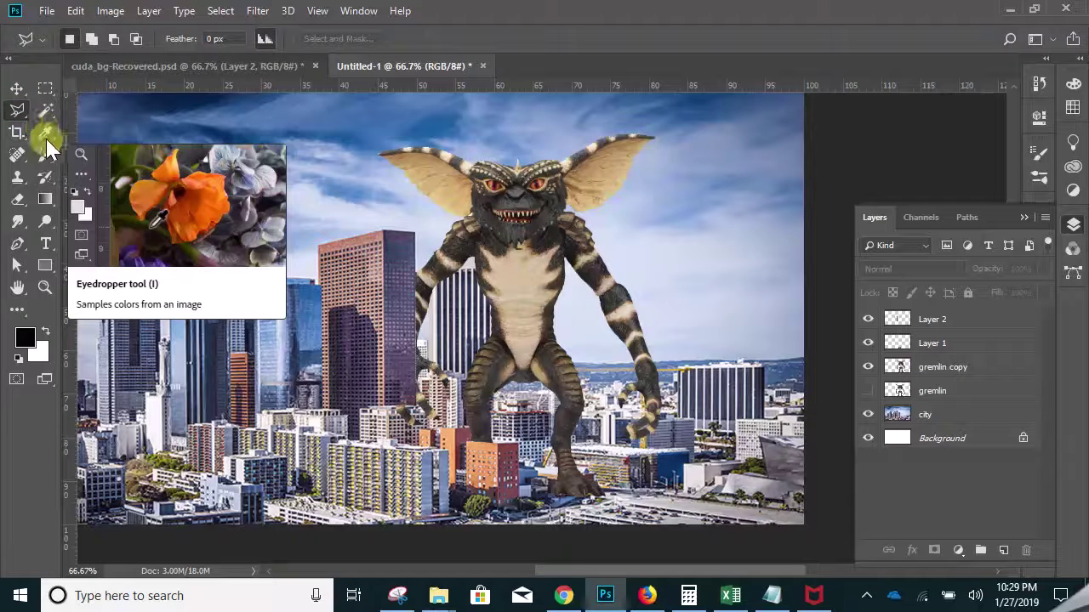
pyautogui.click(17, 88)
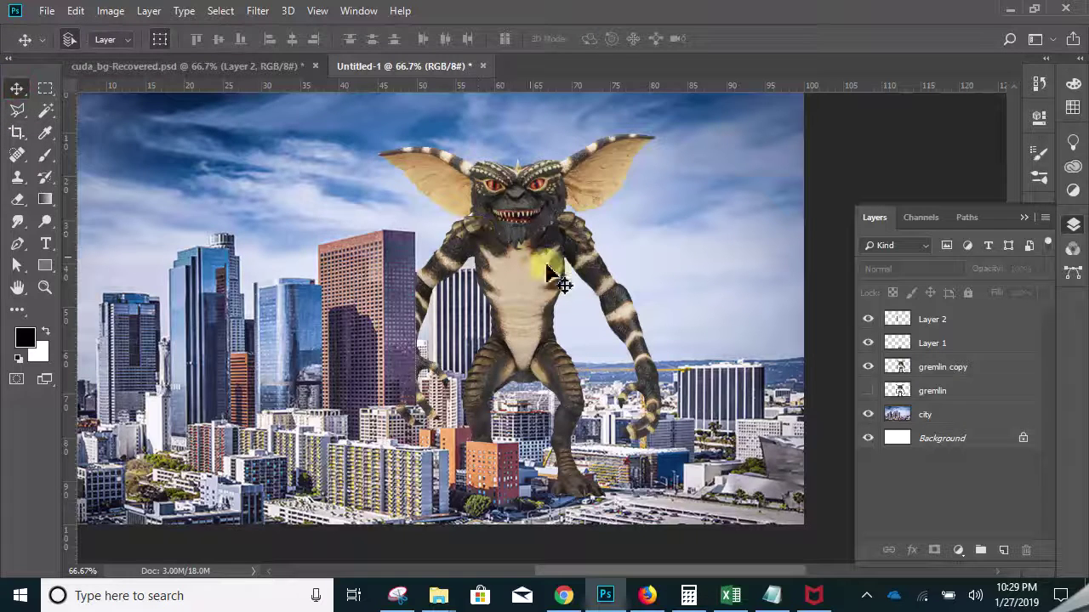
pyautogui.keyDown('ctrl'); pyautogui.click(520, 257); pyautogui.keyUp('ctrl')
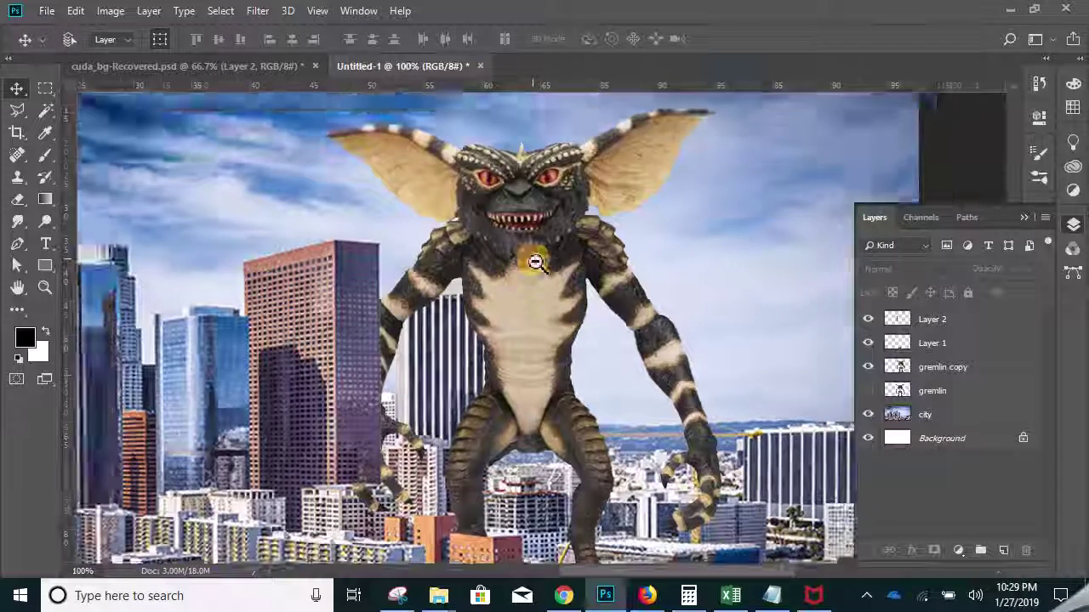
pyautogui.keyDown('ctrl'); pyautogui.keyDown('alt'); pyautogui.click(536, 262); pyautogui.keyUp('alt'); pyautogui.keyUp('ctrl')
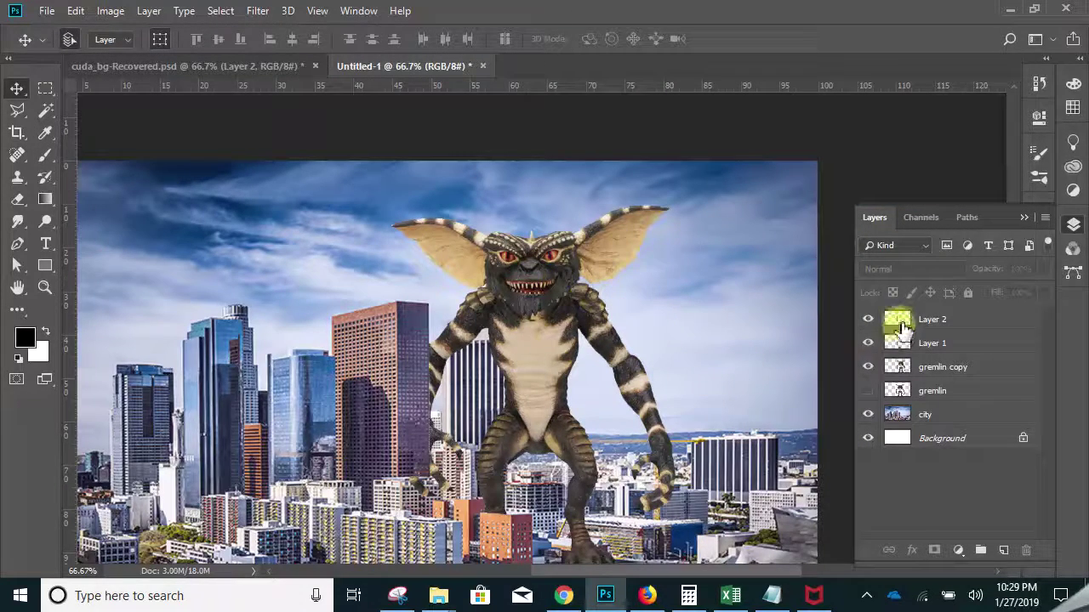
# - Try duplicating Layer 2, undo the duplicate, and leave only the gremlin copy visible above the city layer
pyautogui.moveTo(900, 323); pyautogui.dragTo(1003, 549)
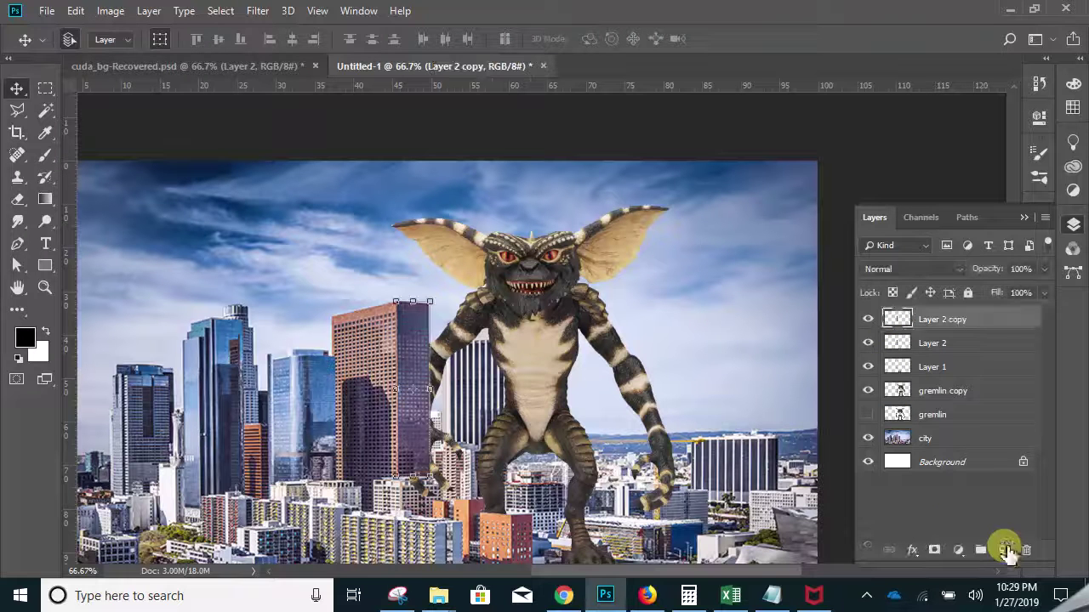
pyautogui.click(868, 391)
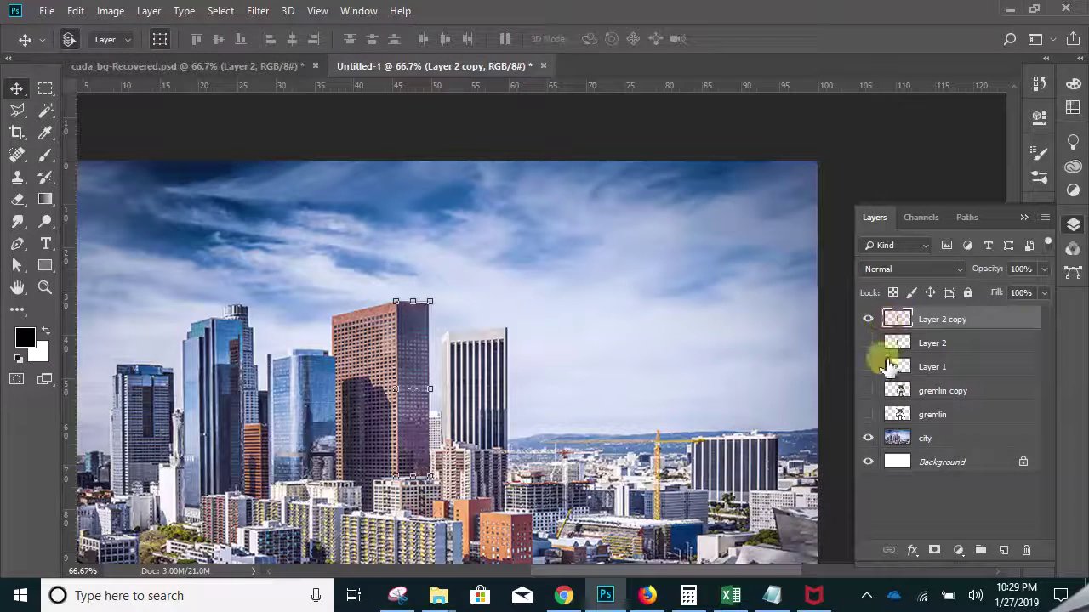
pyautogui.click(867, 319)
pyautogui.hotkey('ctrl', 'z')
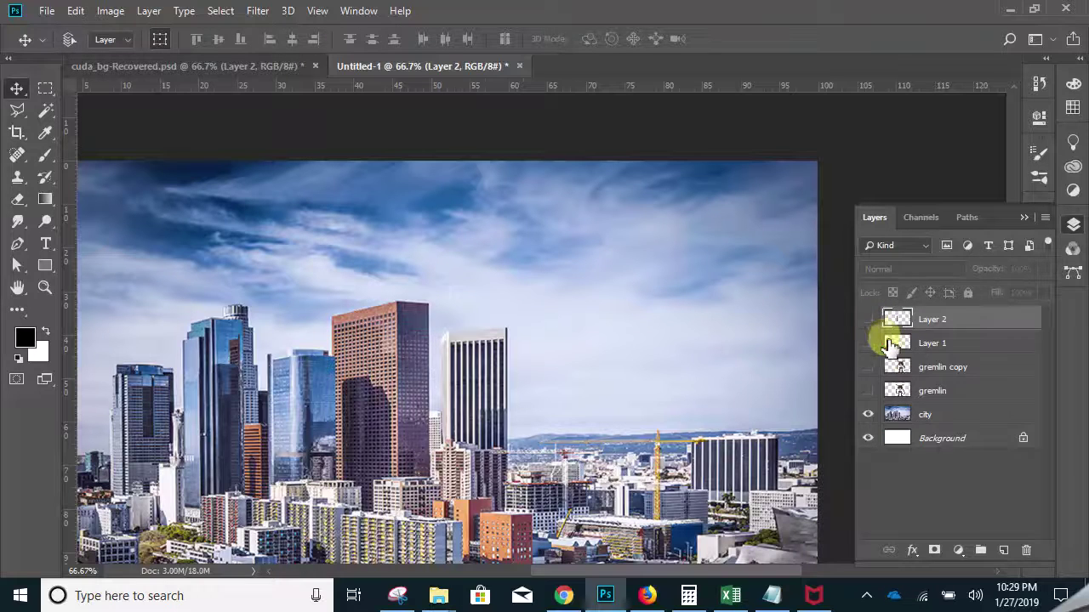
pyautogui.click(868, 366)
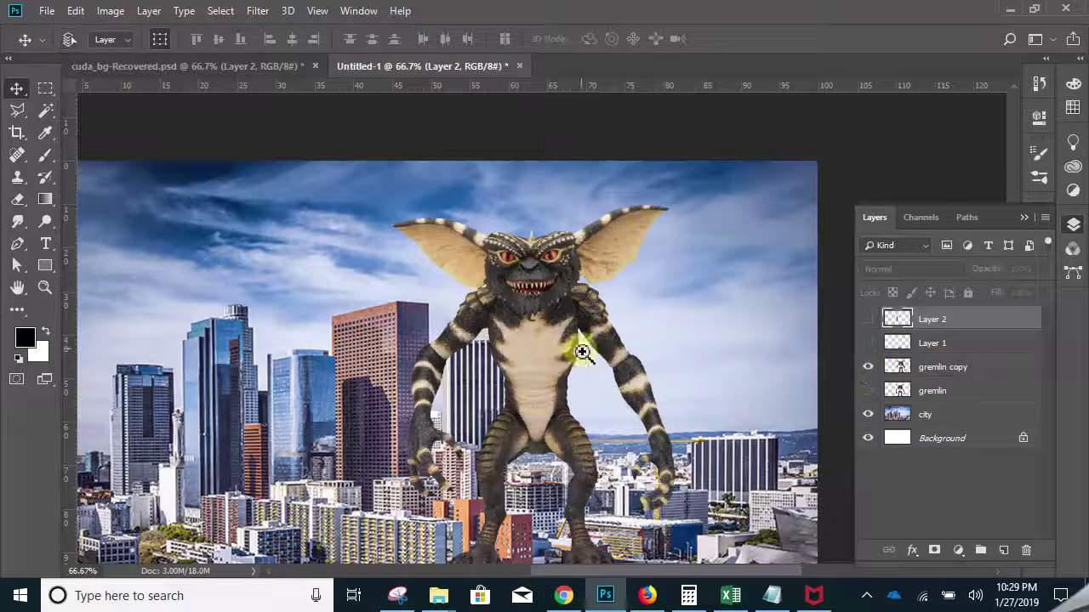
# - Try erasing the outer part of one of the gremlin's ears on the gremlin copy layer with the size 40 Eraser, and undo it
pyautogui.scroll(2, 595, 360)
pyautogui.moveTo(545, 270); pyautogui.dragTo(456, 425)
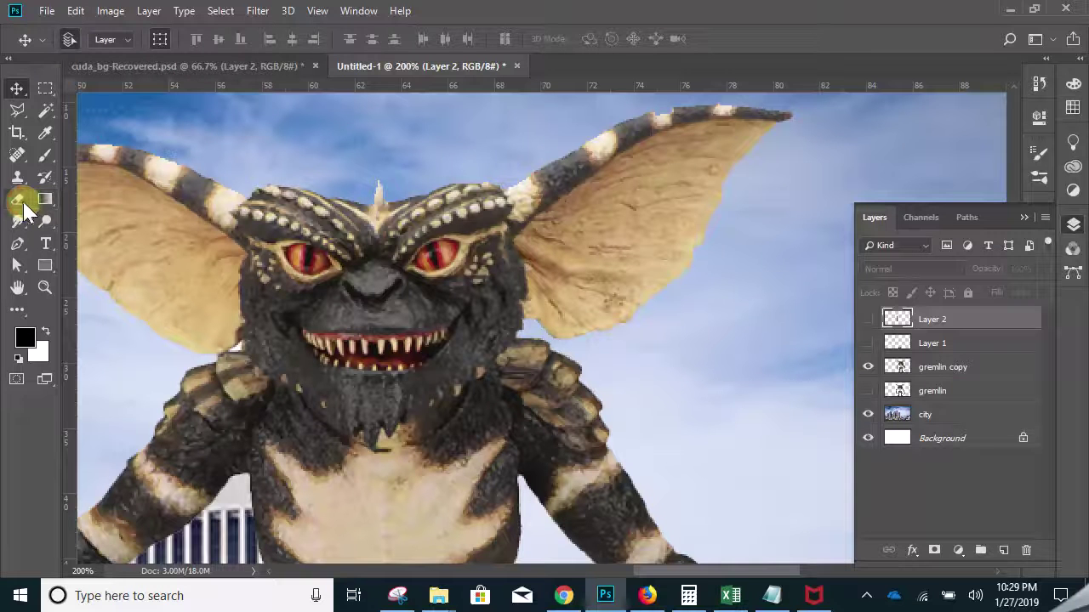
pyautogui.click(21, 200)
pyautogui.click(908, 371)
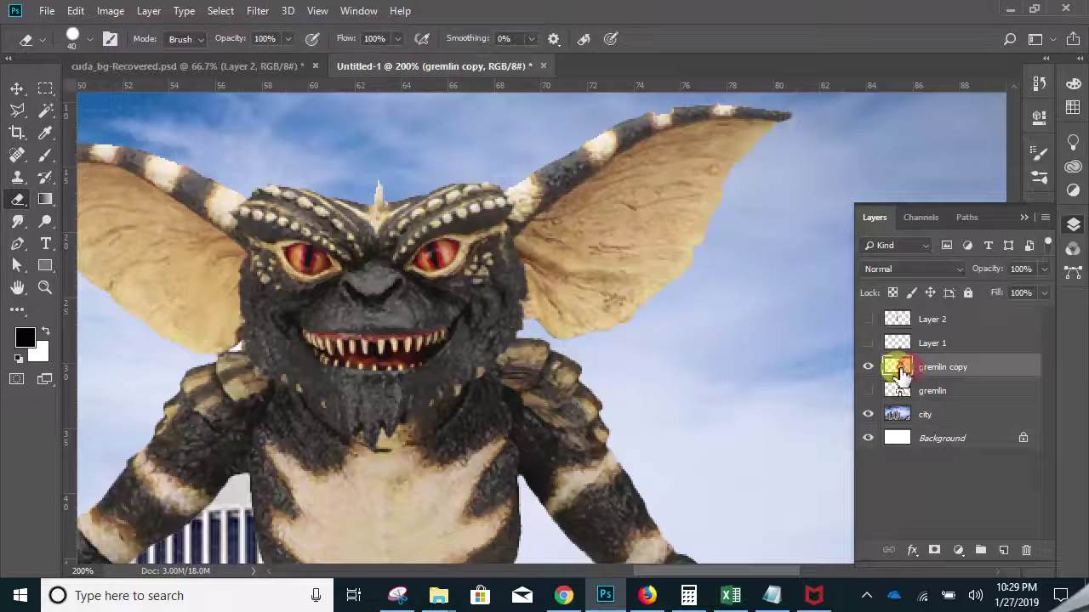
pyautogui.moveTo(772, 119)
pyautogui.mouseDown()
pyautogui.moveTo(651, 123)
pyautogui.moveTo(604, 163)
pyautogui.moveTo(723, 152)
pyautogui.moveTo(696, 238)
pyautogui.moveTo(656, 273)
pyautogui.moveTo(645, 172)
pyautogui.moveTo(635, 236)
pyautogui.moveTo(590, 122)
pyautogui.moveTo(658, 328)
pyautogui.mouseUp()
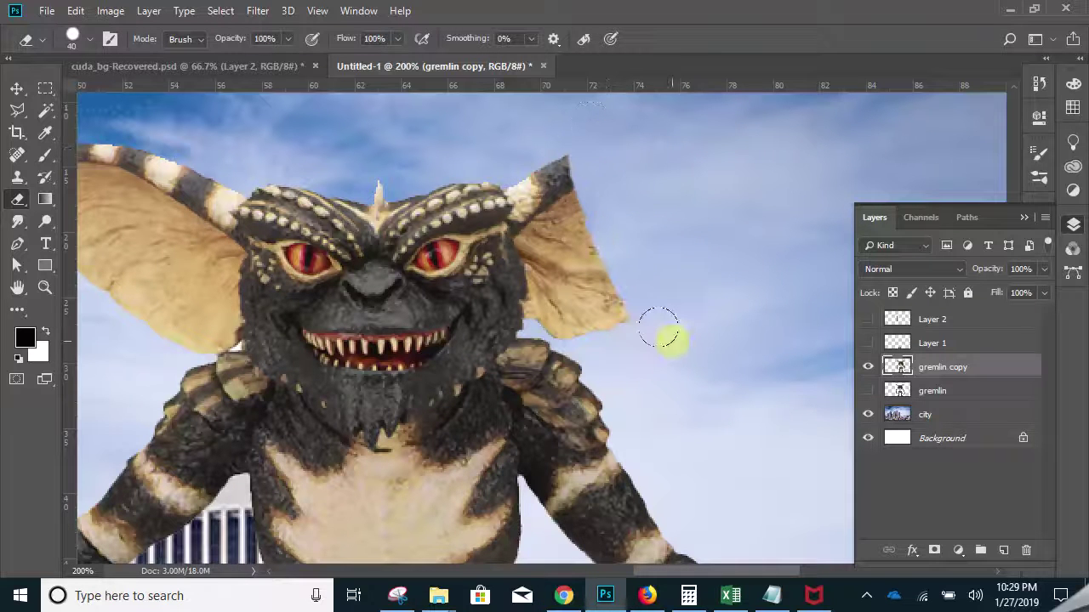
pyautogui.hotkey('ctrl', 'z')
pyautogui.keyDown('alt'); pyautogui.click(613, 266); pyautogui.keyUp('alt')
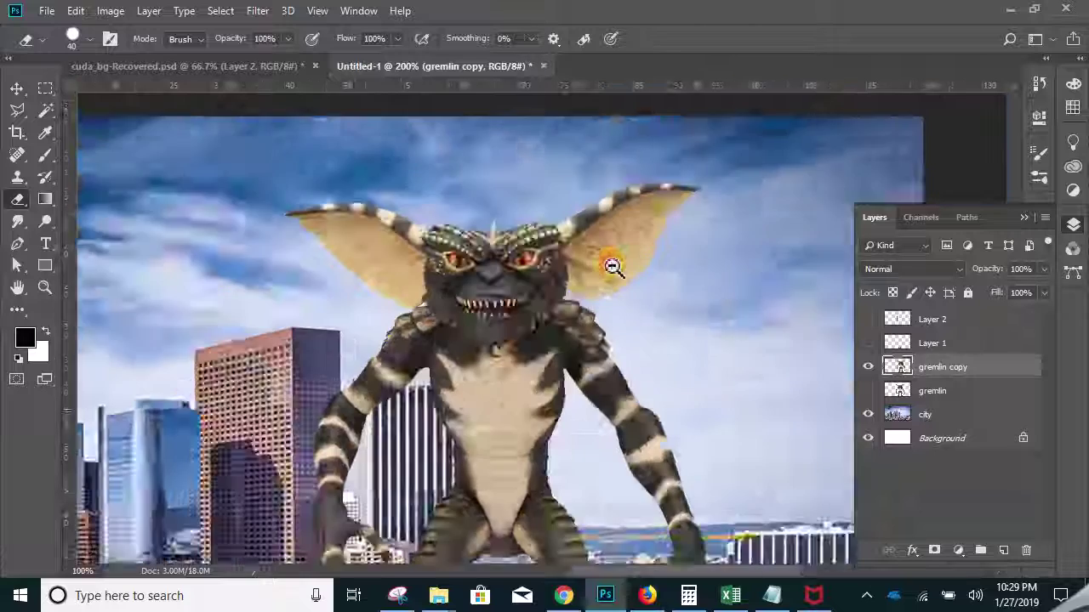
pyautogui.keyDown('alt'); pyautogui.click(613, 267); pyautogui.keyUp('alt')
pyautogui.keyDown('ctrl'); pyautogui.click(590, 289); pyautogui.keyUp('ctrl')
pyautogui.moveTo(573, 316); pyautogui.dragTo(626, 225)
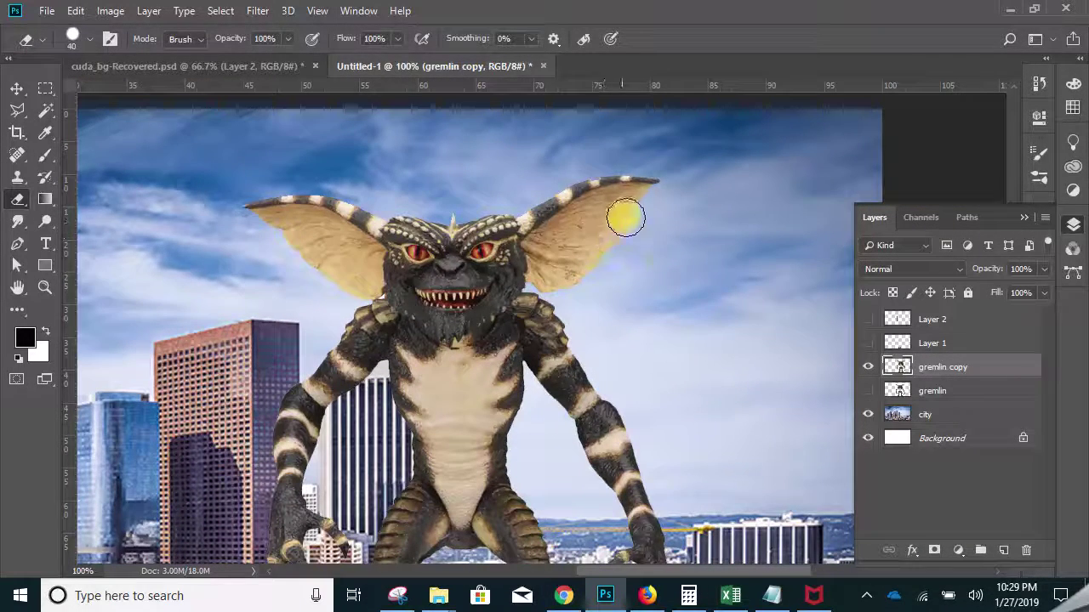
pyautogui.moveTo(638, 213)
pyautogui.mouseDown()
pyautogui.moveTo(621, 262)
pyautogui.moveTo(575, 290)
pyautogui.mouseUp()
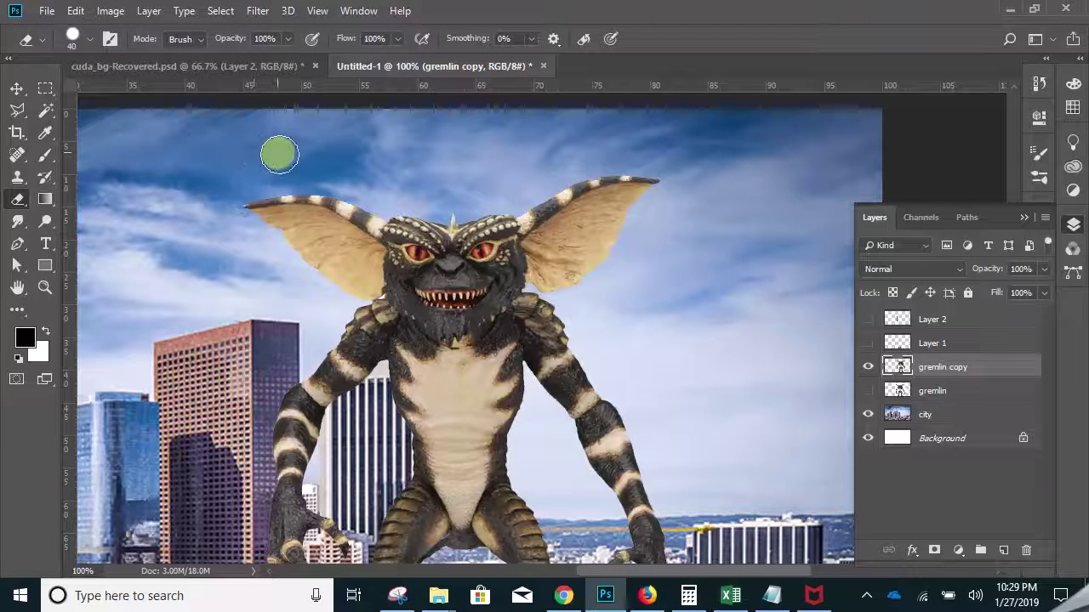
pyautogui.moveTo(690, 598)
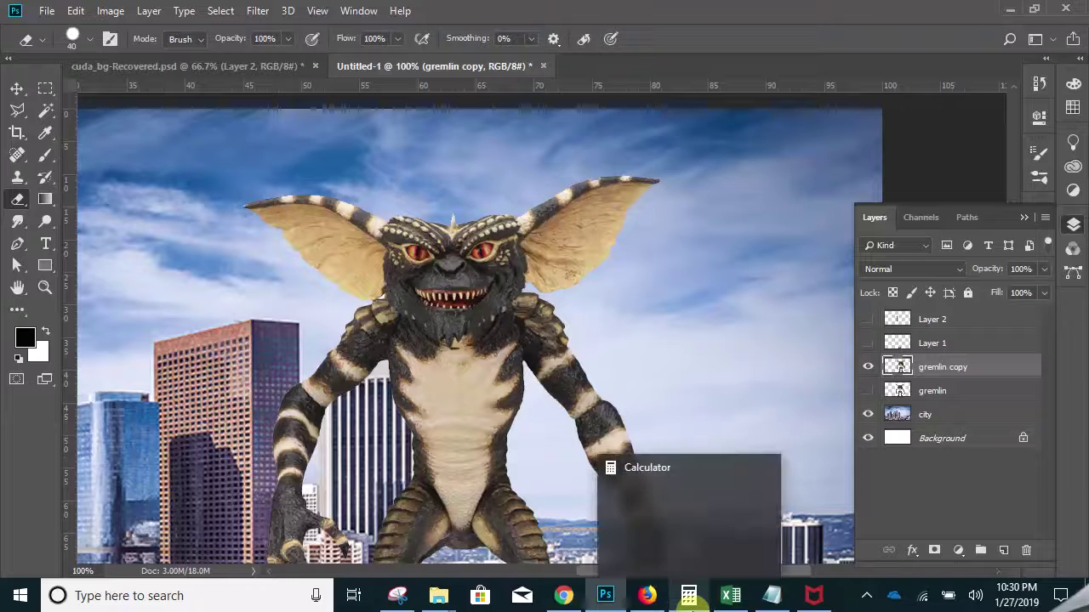